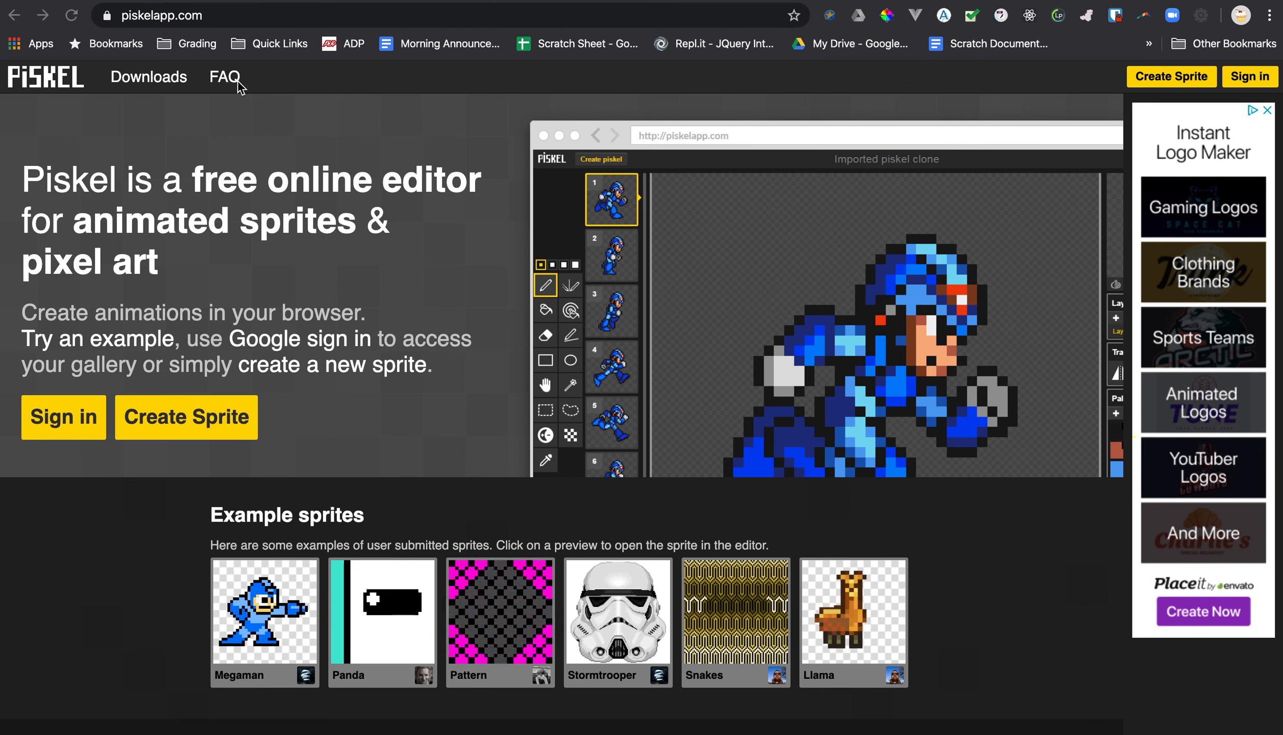
Step: Sign in to the account and create a new sprite from the gallery page
click(1251, 80)
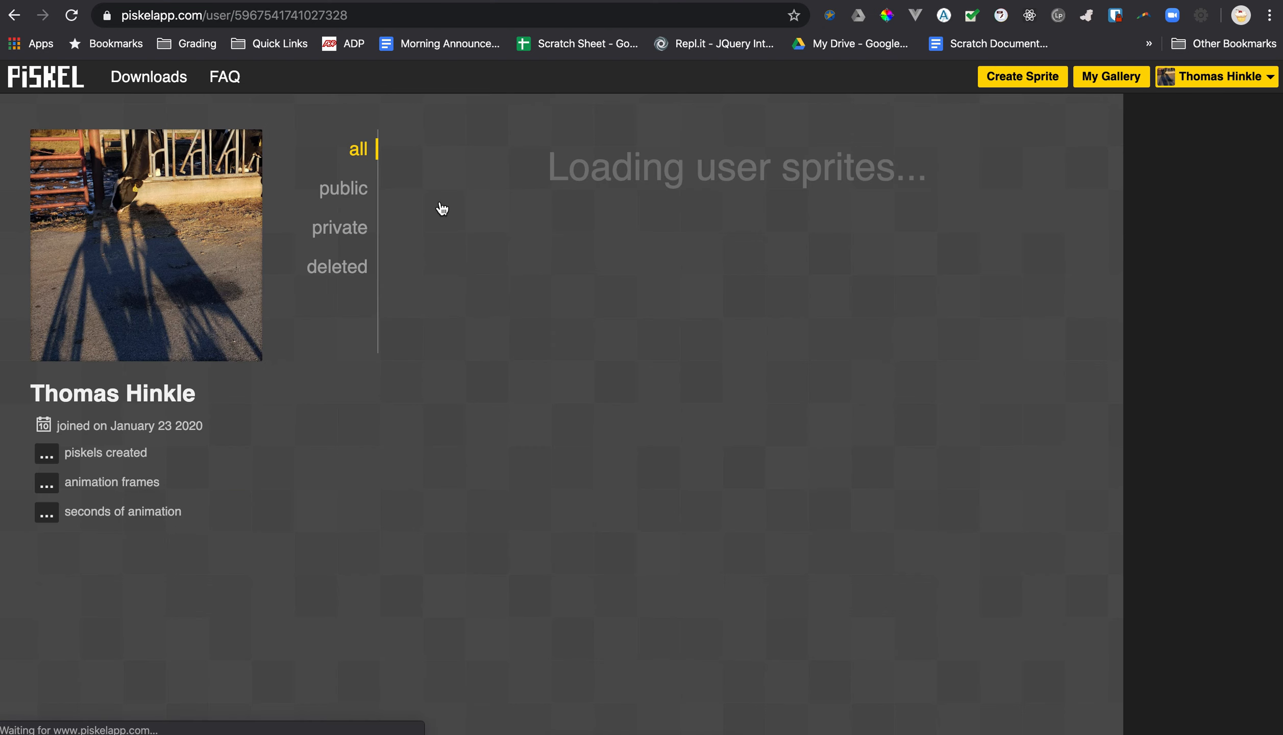
mouse_move(442, 331)
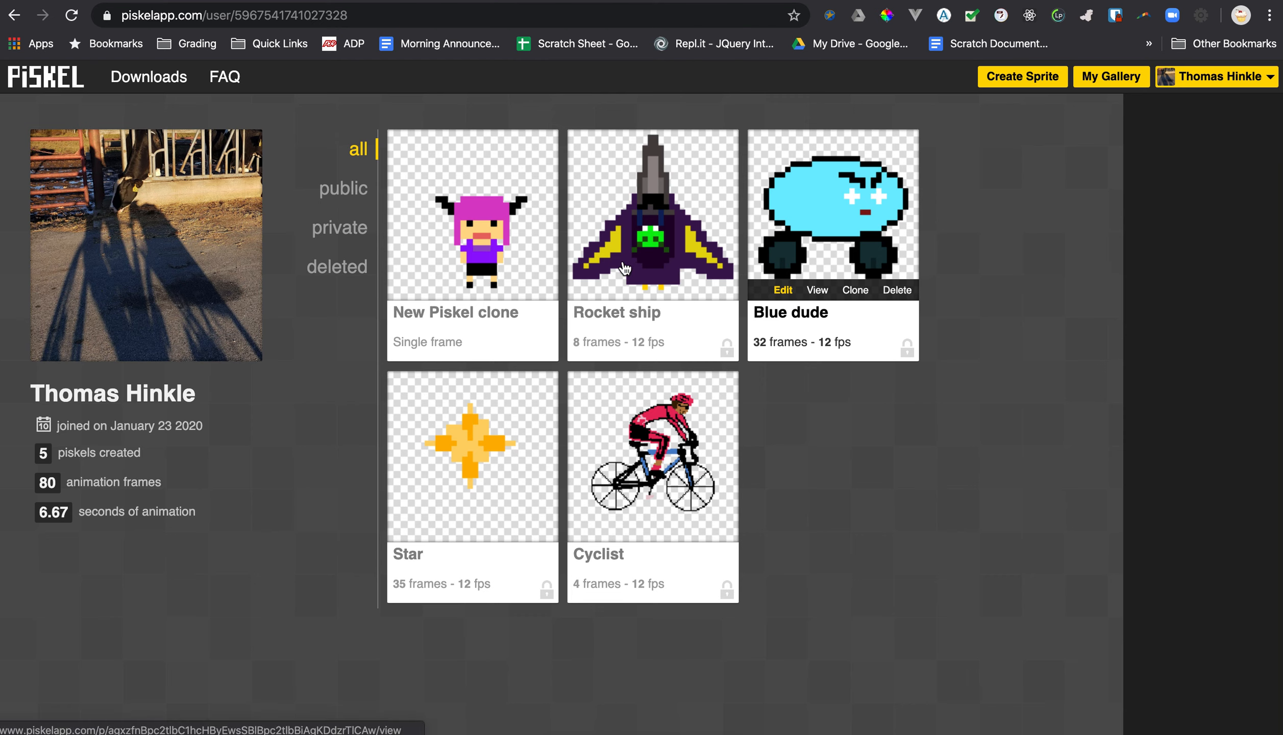
mouse_move(596, 269)
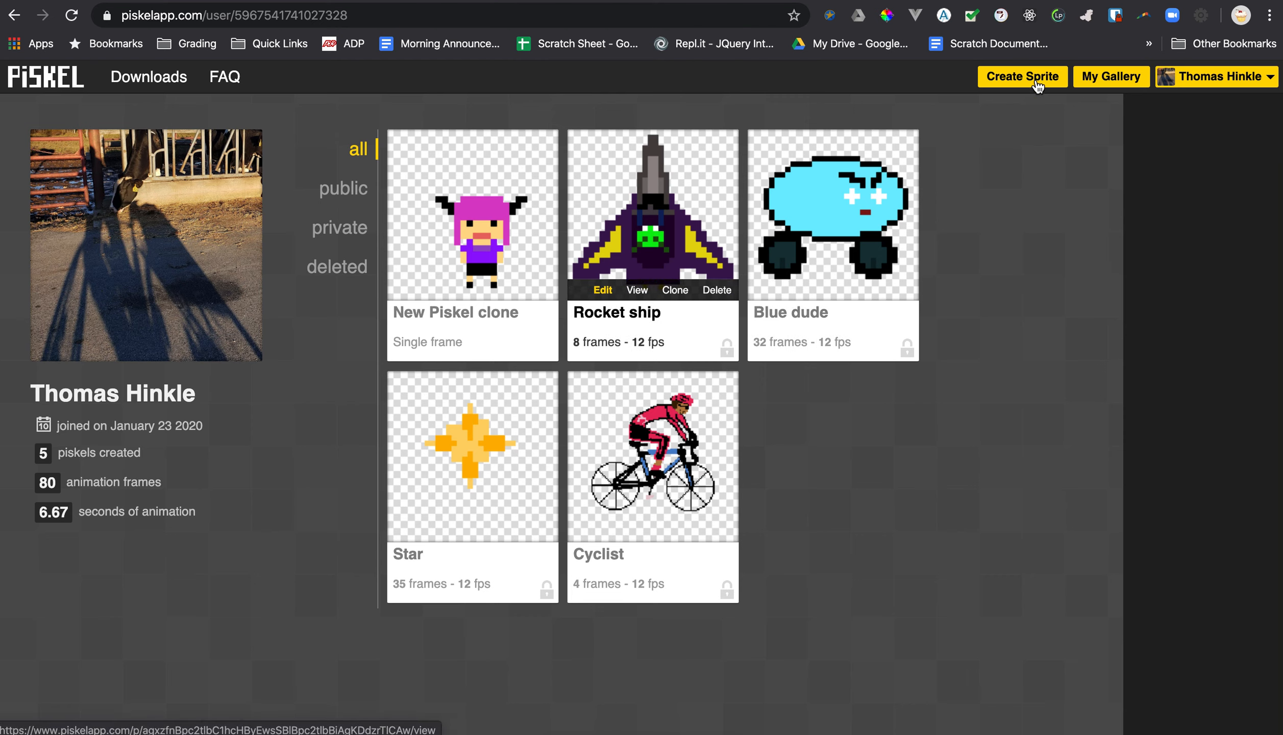
click(1022, 76)
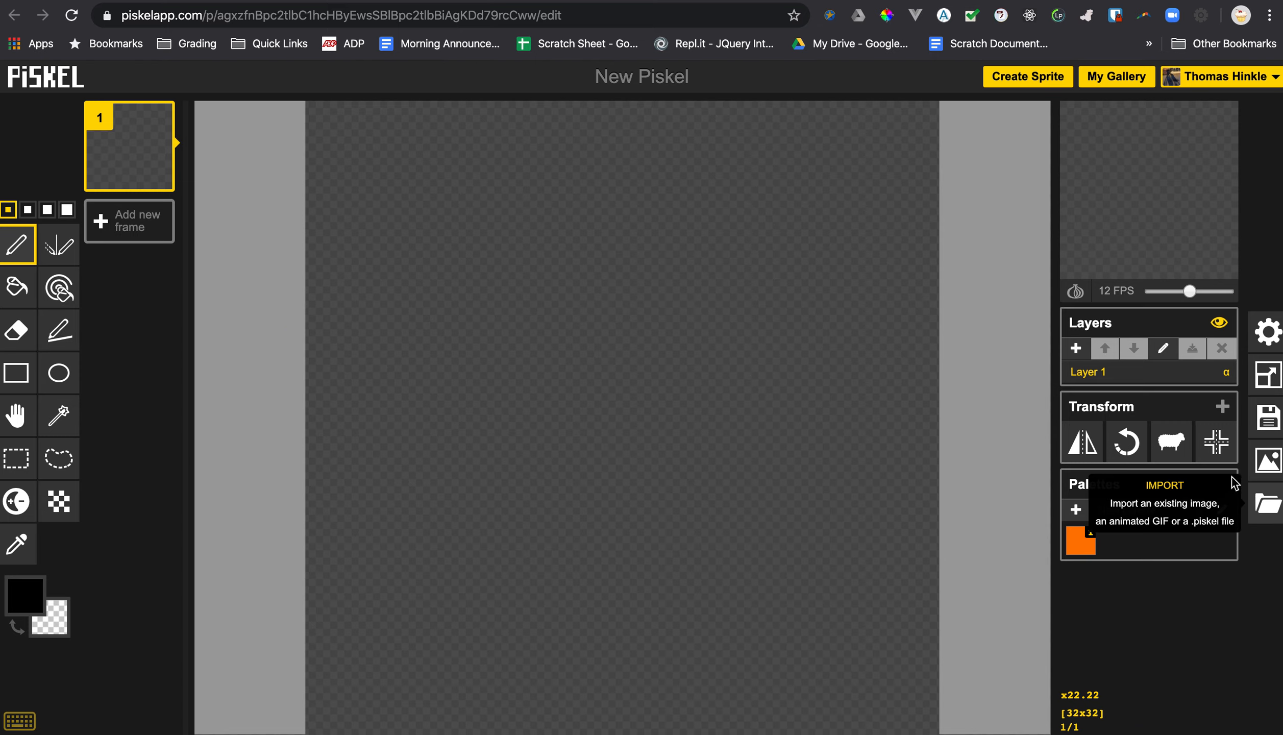
Step: Look through the miscellaneous, grid and tile mode settings of the sprite editor
click(1268, 333)
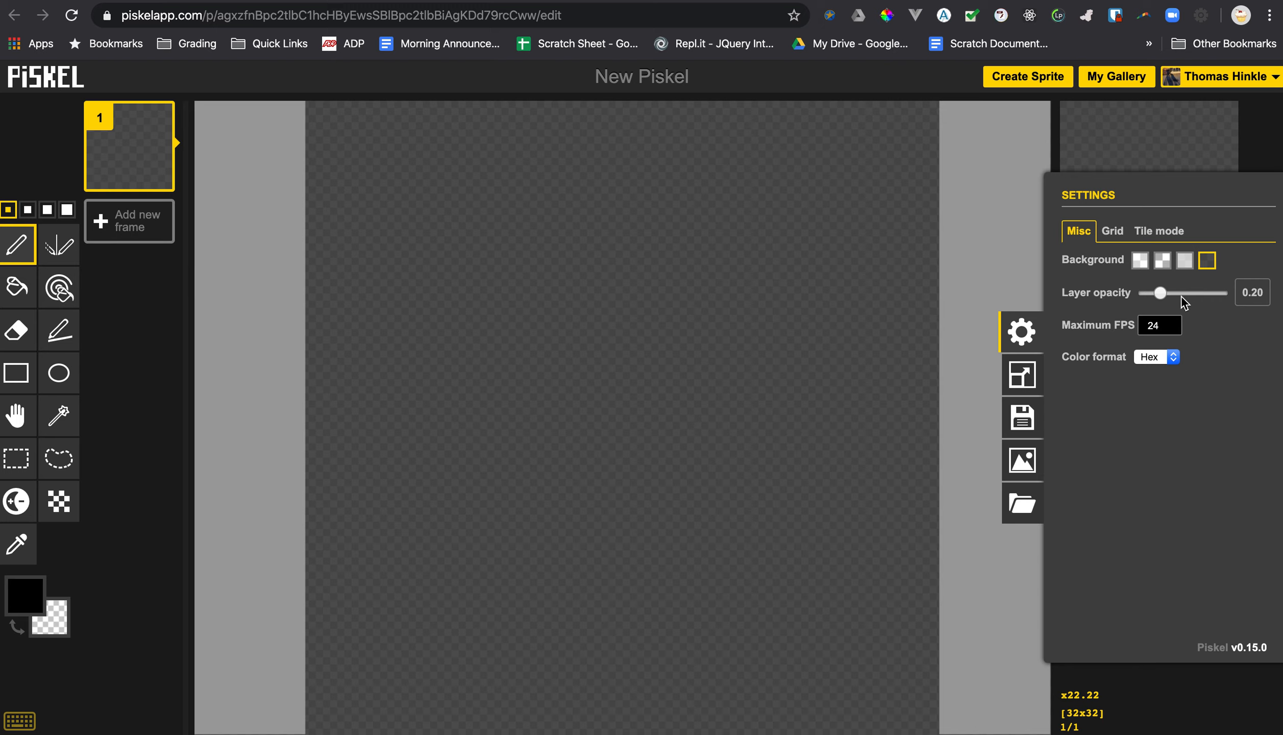
click(1118, 233)
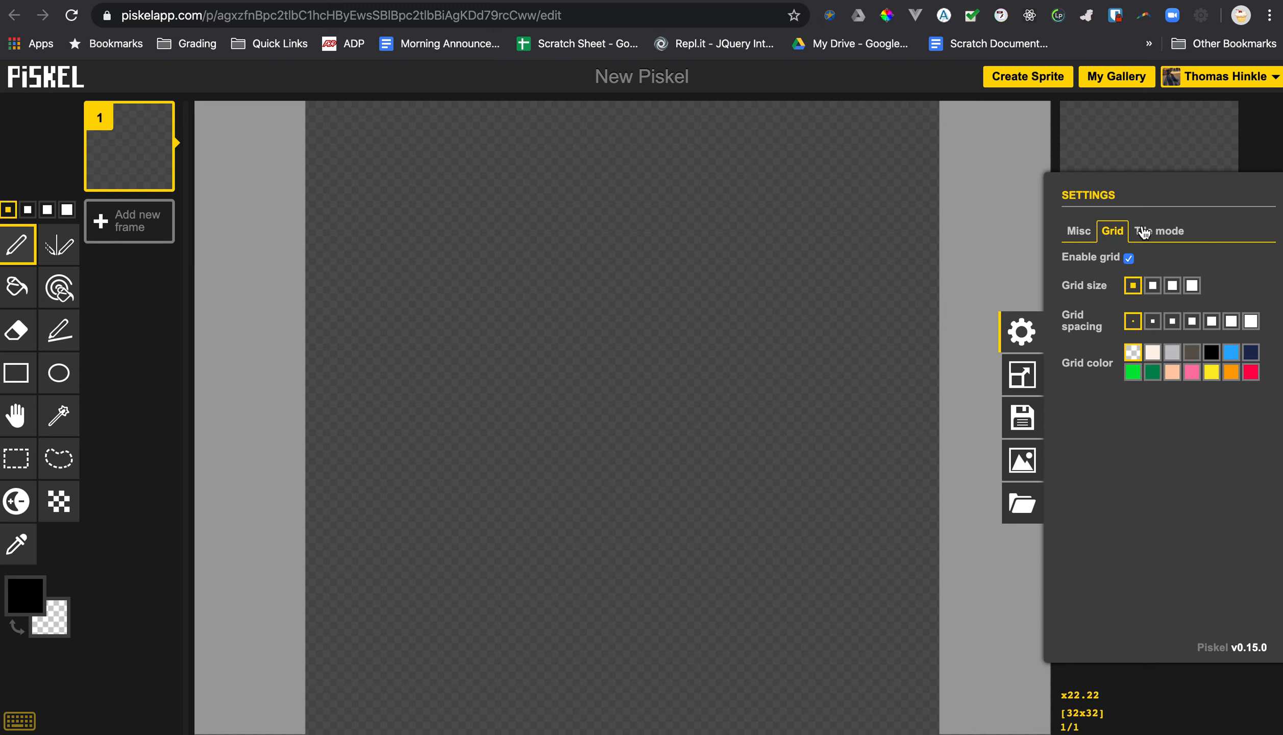
click(1155, 232)
click(1023, 197)
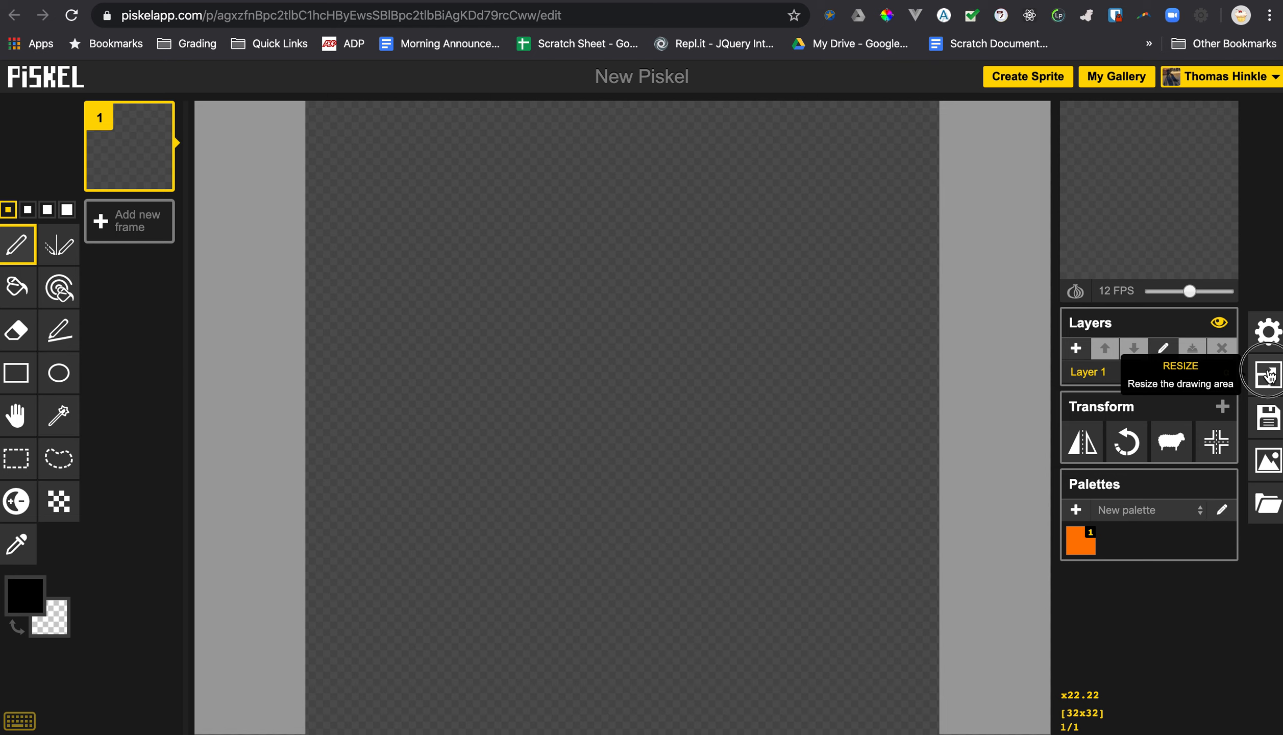
Step: Inspect the width and height options for resizing the drawing area
click(1270, 375)
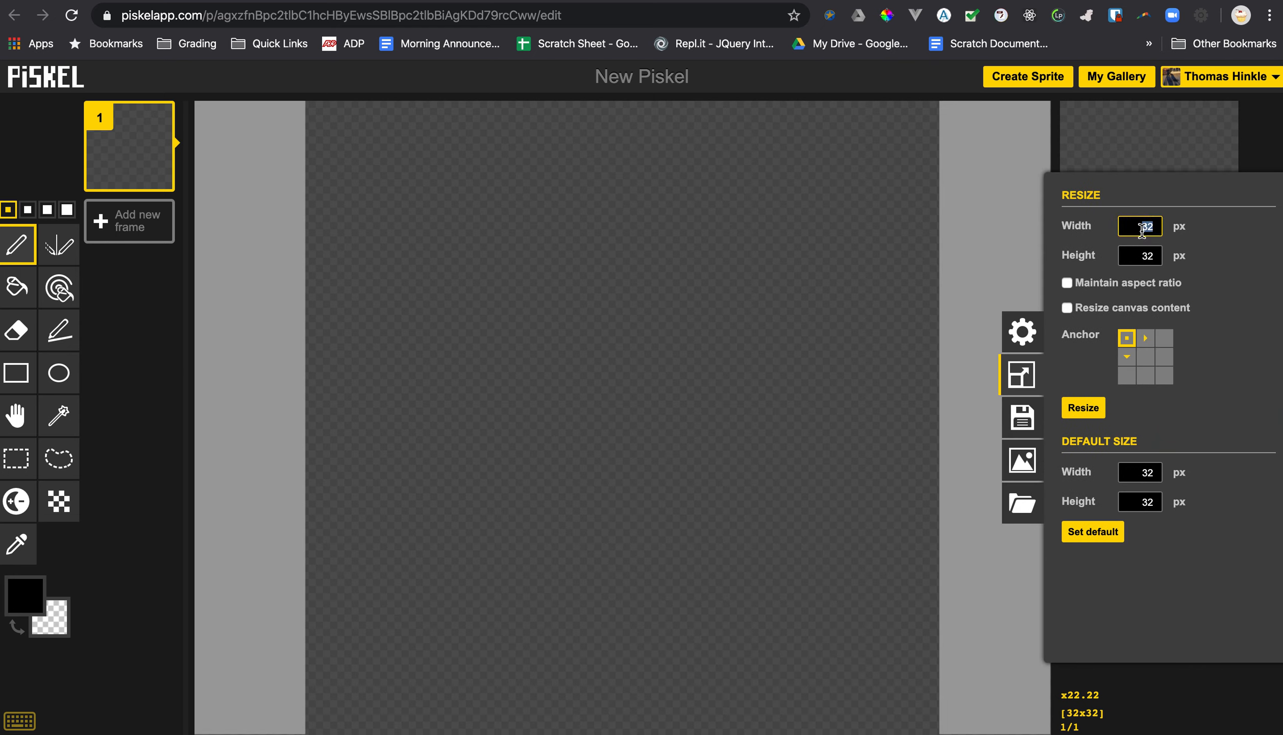
key(Tab)
click(1028, 256)
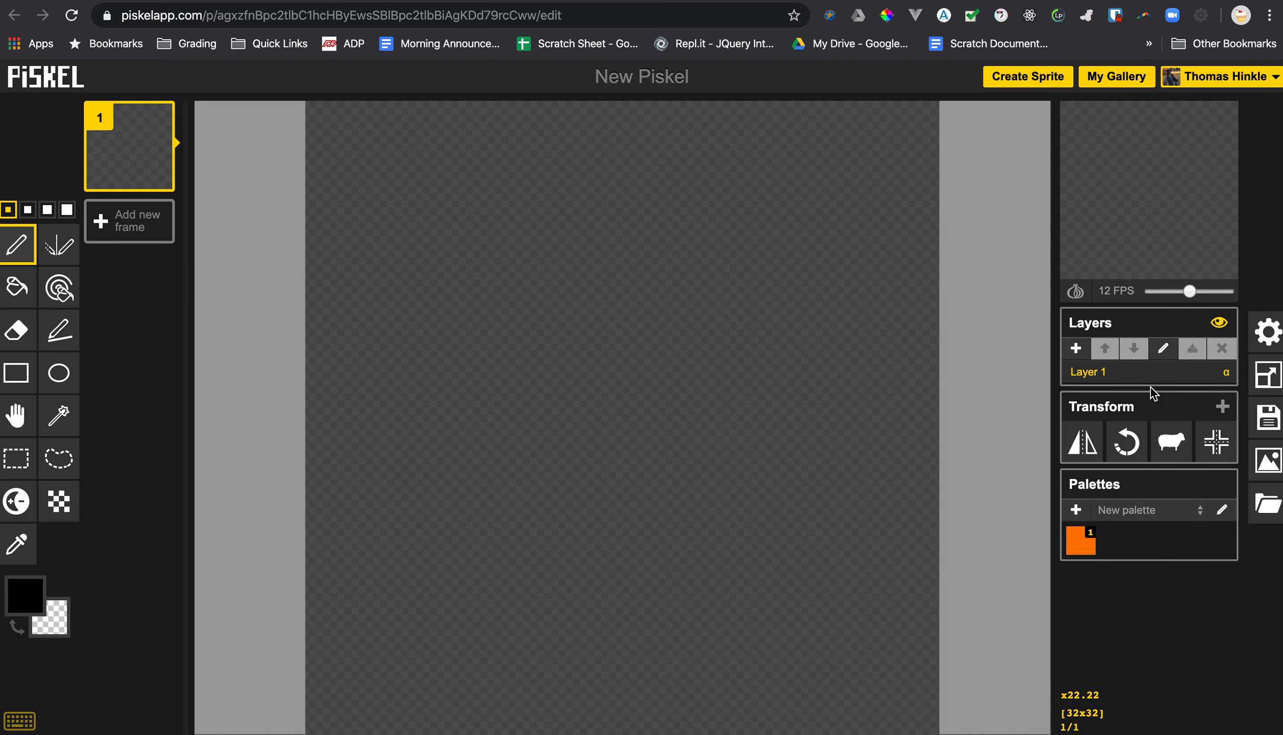
Step: Draw a closed, symmetrical round body outline in green #469f13 with the Vertical Mirror pen, leaving room above it for a head
click(58, 254)
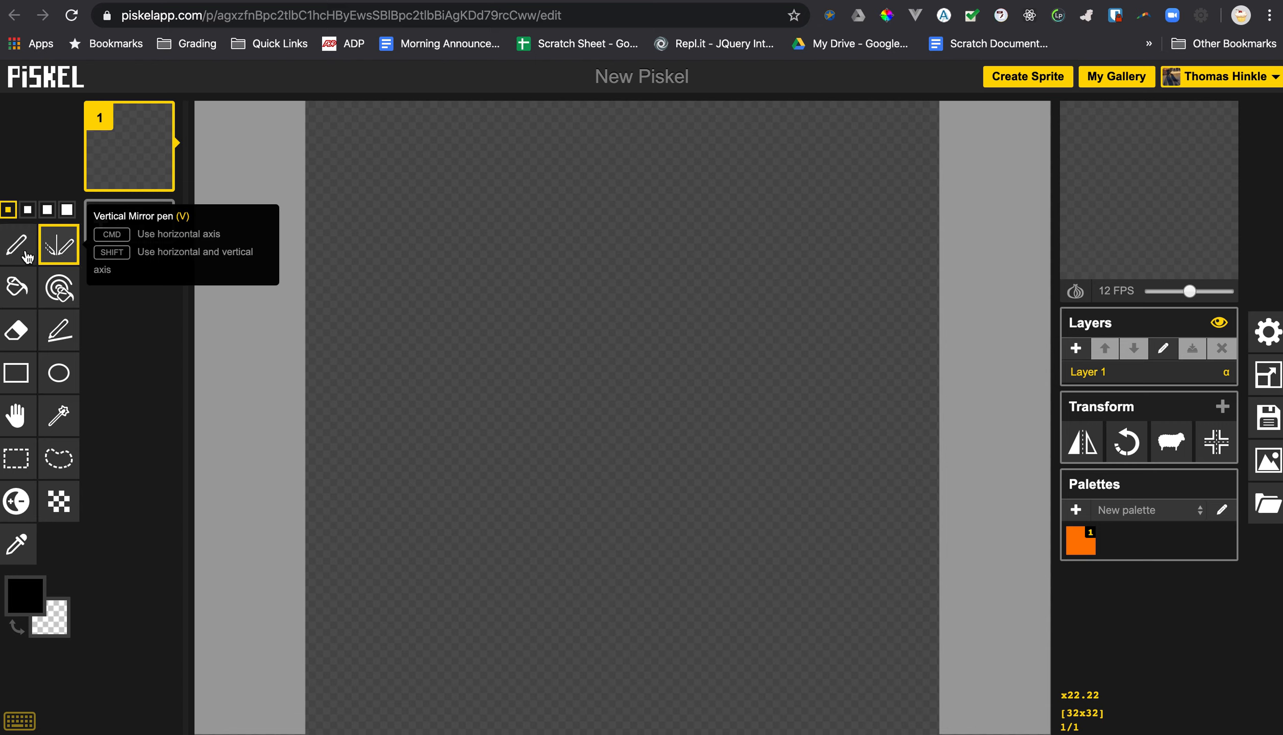
click(26, 594)
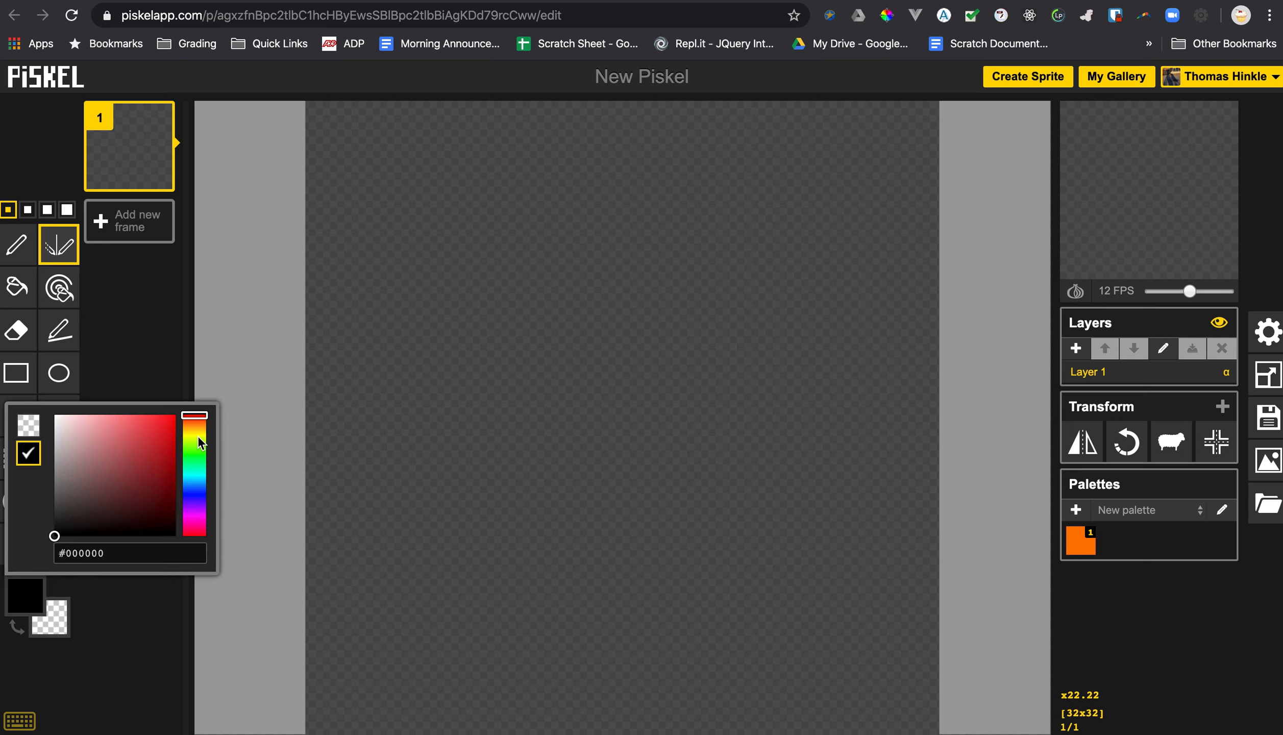
mouse_move(197, 424)
mouse_down()
mouse_move(199, 449)
mouse_move(149, 458)
mouse_move(162, 464)
mouse_up()
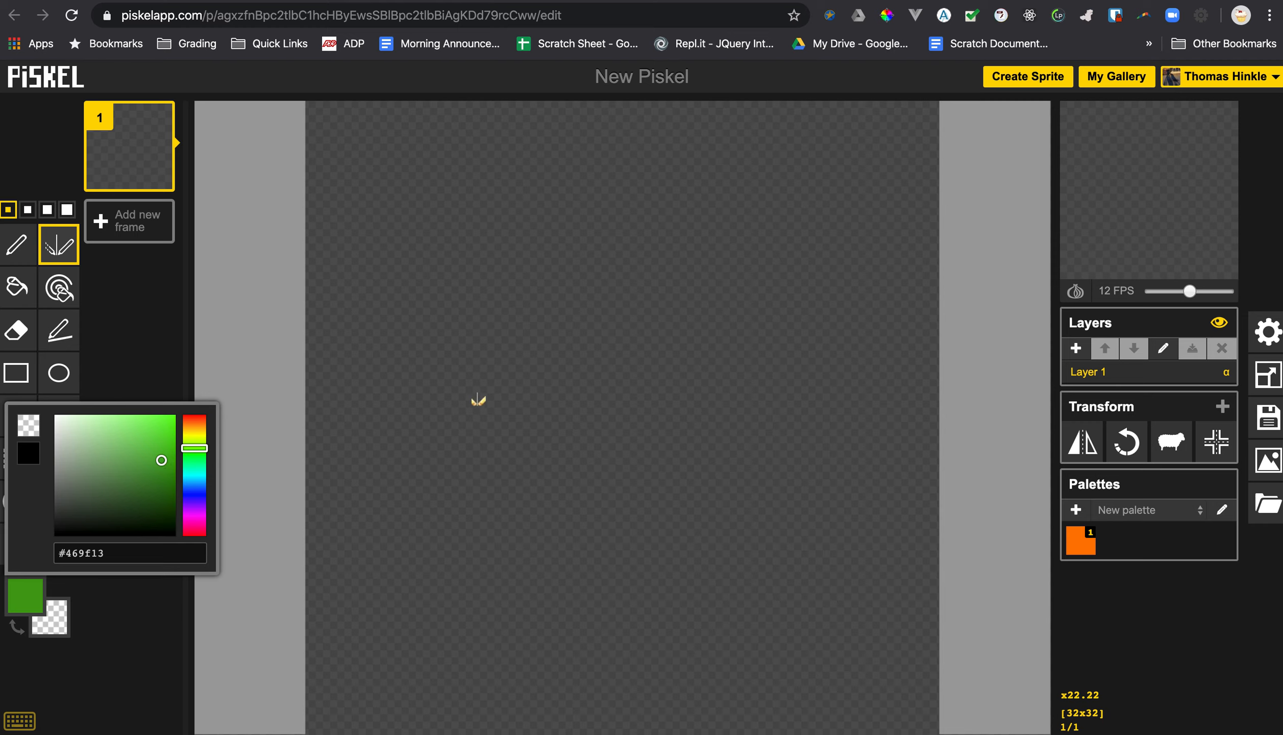
mouse_move(495, 307)
mouse_down()
mouse_move(438, 327)
mouse_move(422, 382)
mouse_move(423, 463)
mouse_move(458, 589)
mouse_move(641, 655)
mouse_up()
drag(825, 437, 825, 437)
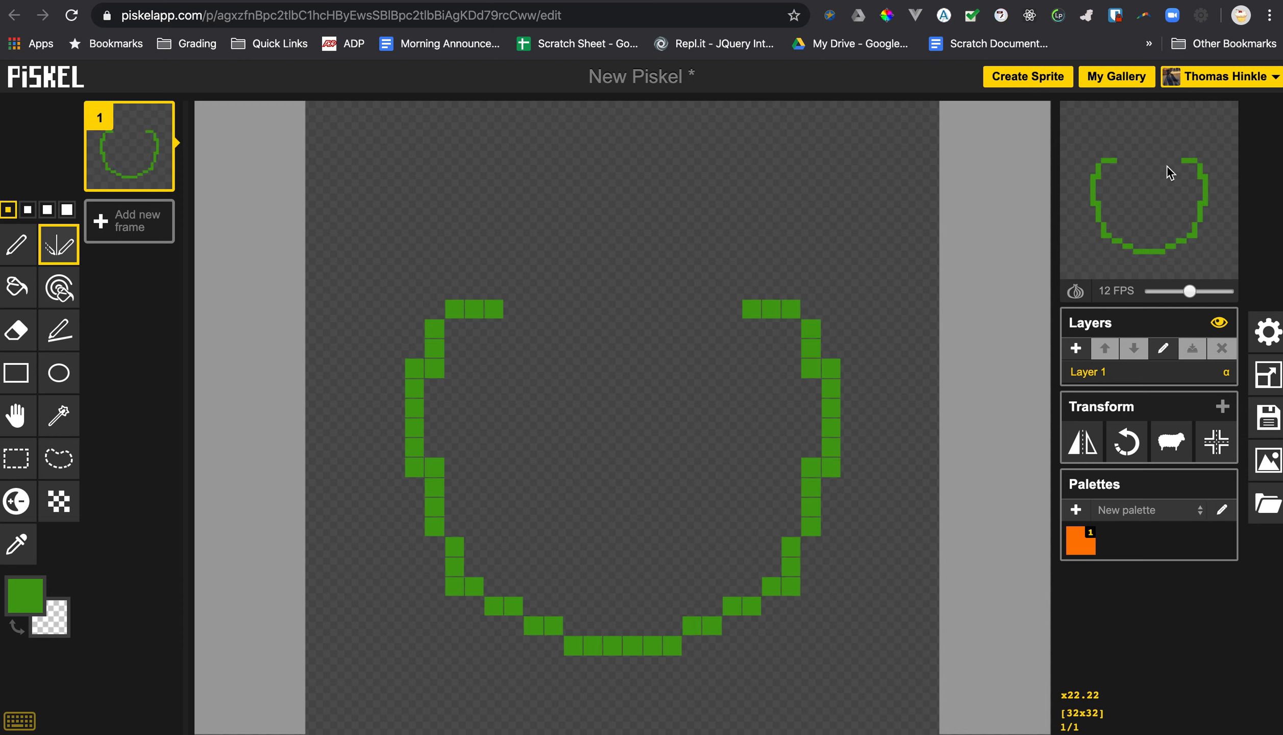
click(495, 286)
mouse_move(500, 280)
mouse_down()
mouse_move(532, 258)
mouse_move(620, 248)
mouse_up()
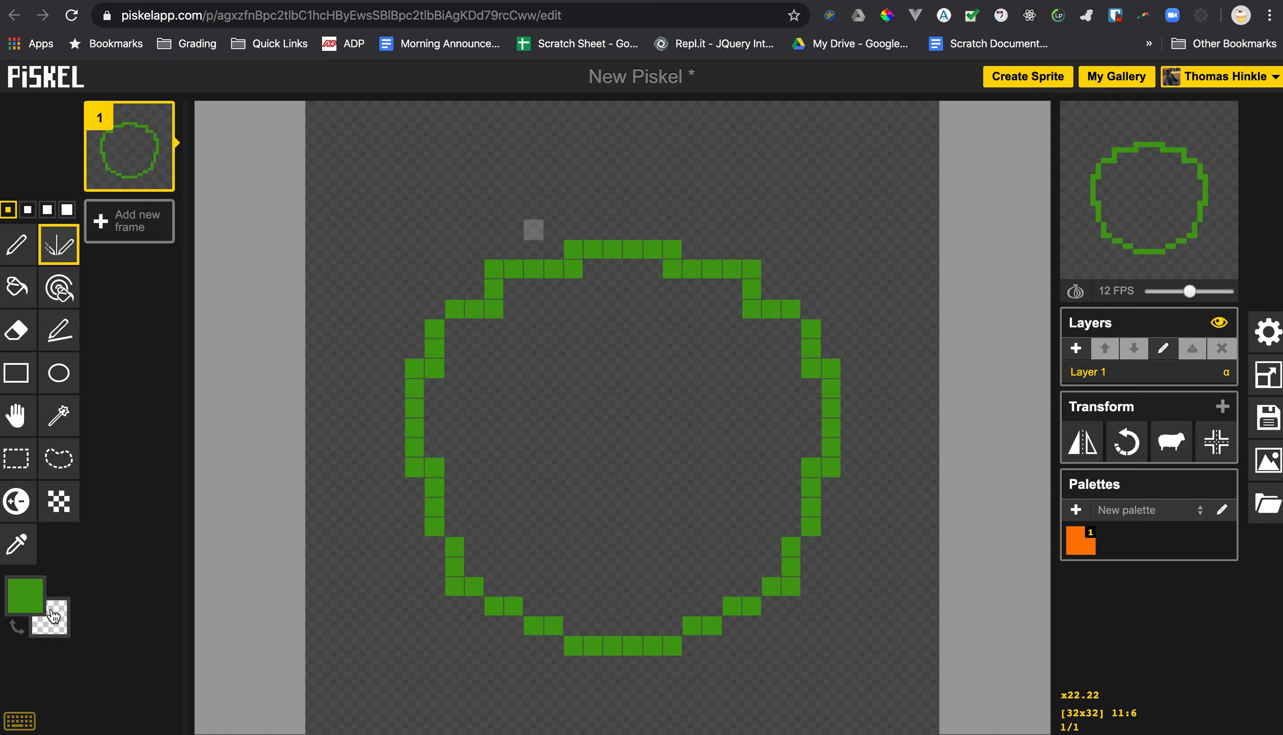
Step: Draw a mirrored head outline on top of the body in bright green #68ff11 and fill it with the same colour
click(31, 599)
drag(189, 460, 204, 413)
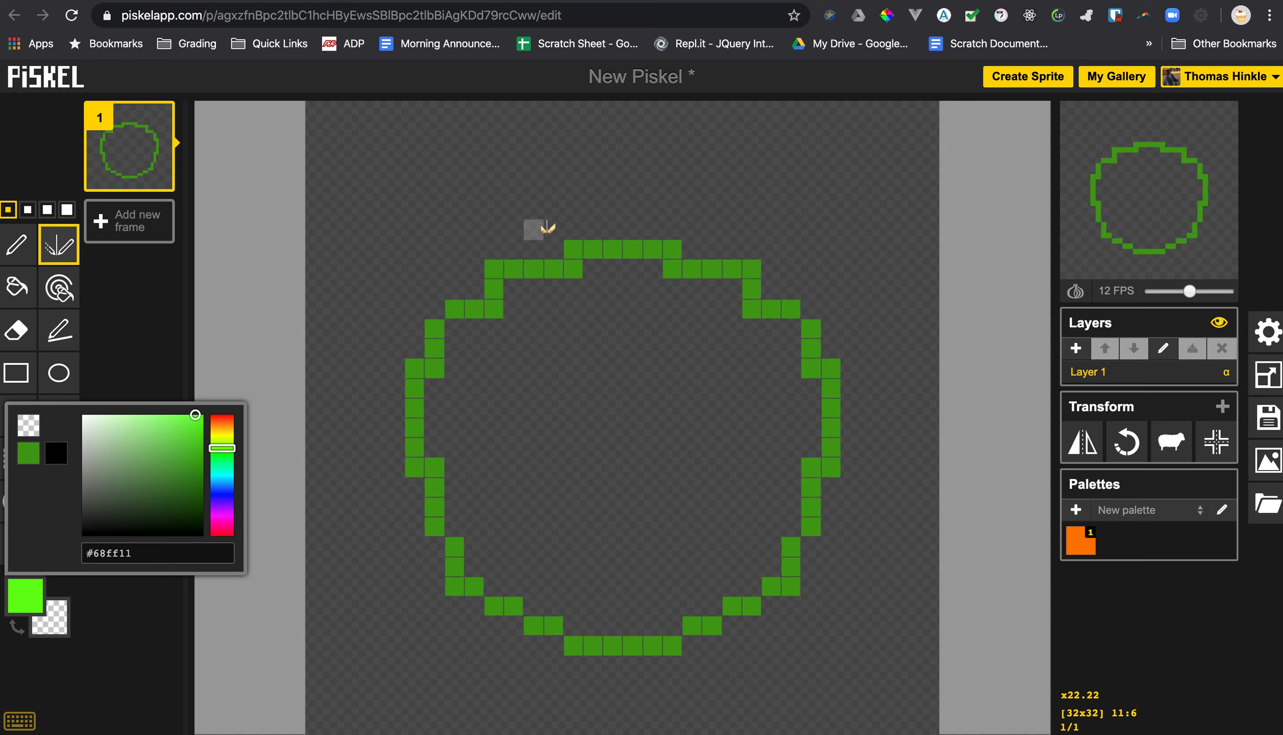
mouse_move(533, 249)
mouse_down()
mouse_move(514, 228)
mouse_move(531, 162)
mouse_move(551, 144)
mouse_move(649, 134)
mouse_up()
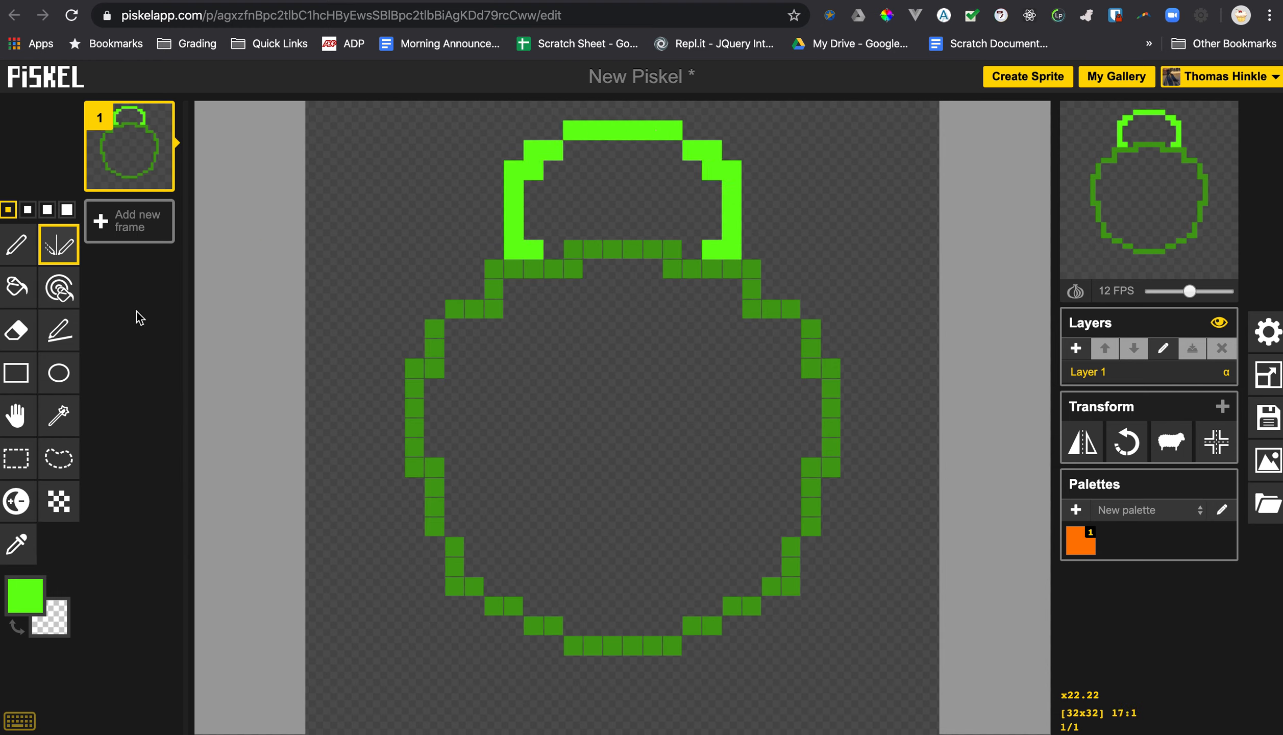
click(16, 287)
click(634, 207)
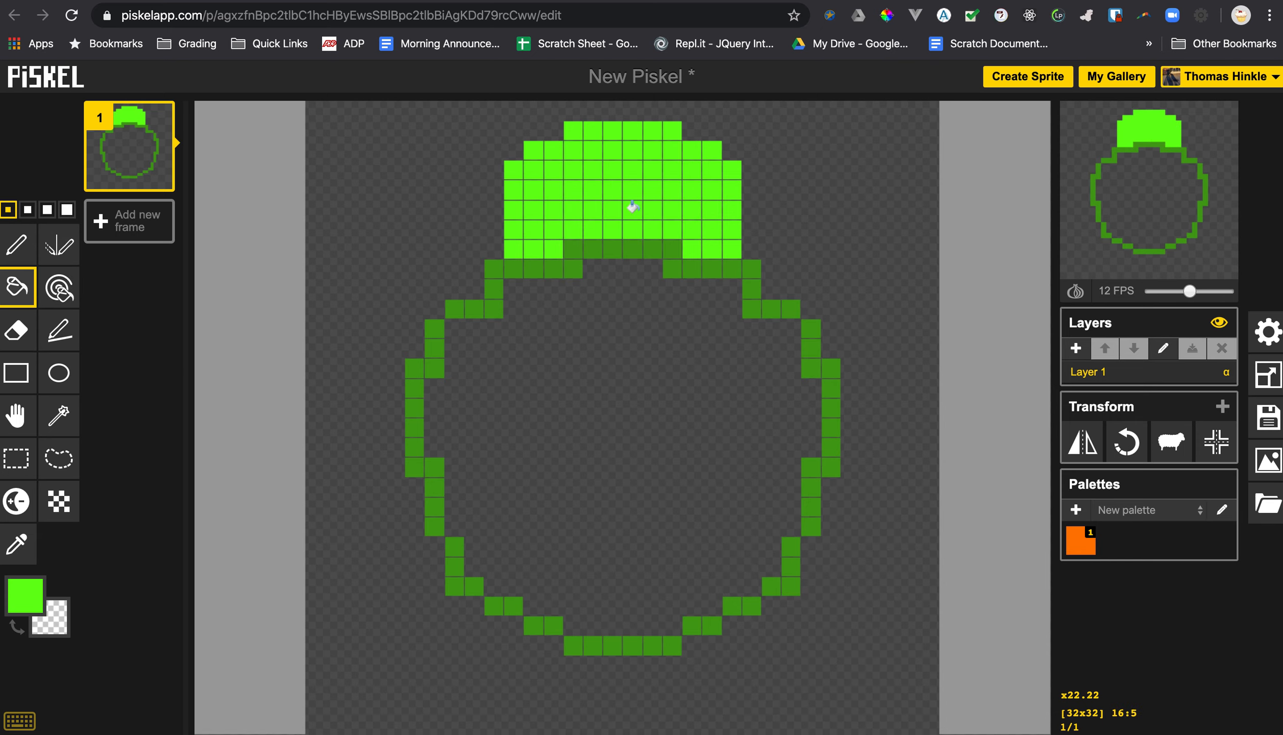
Step: Fill the inside of the round body with dark green #1f4509
click(18, 603)
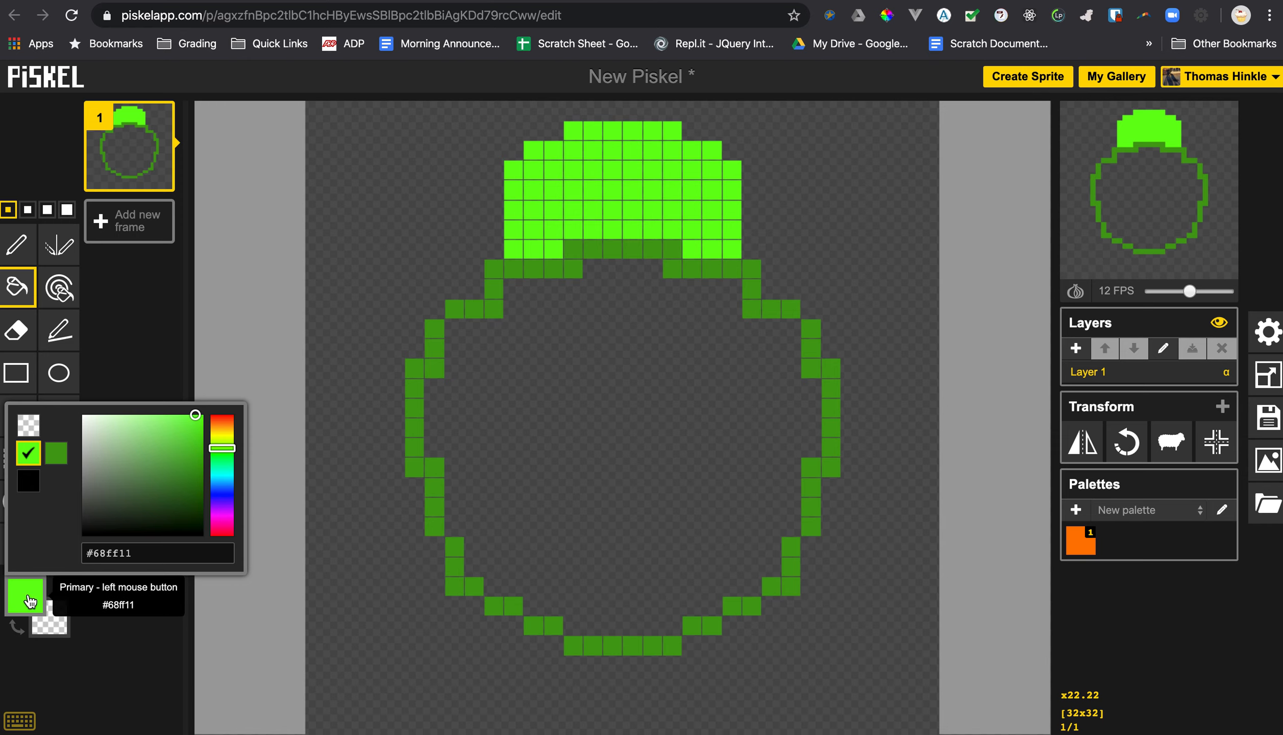
click(36, 459)
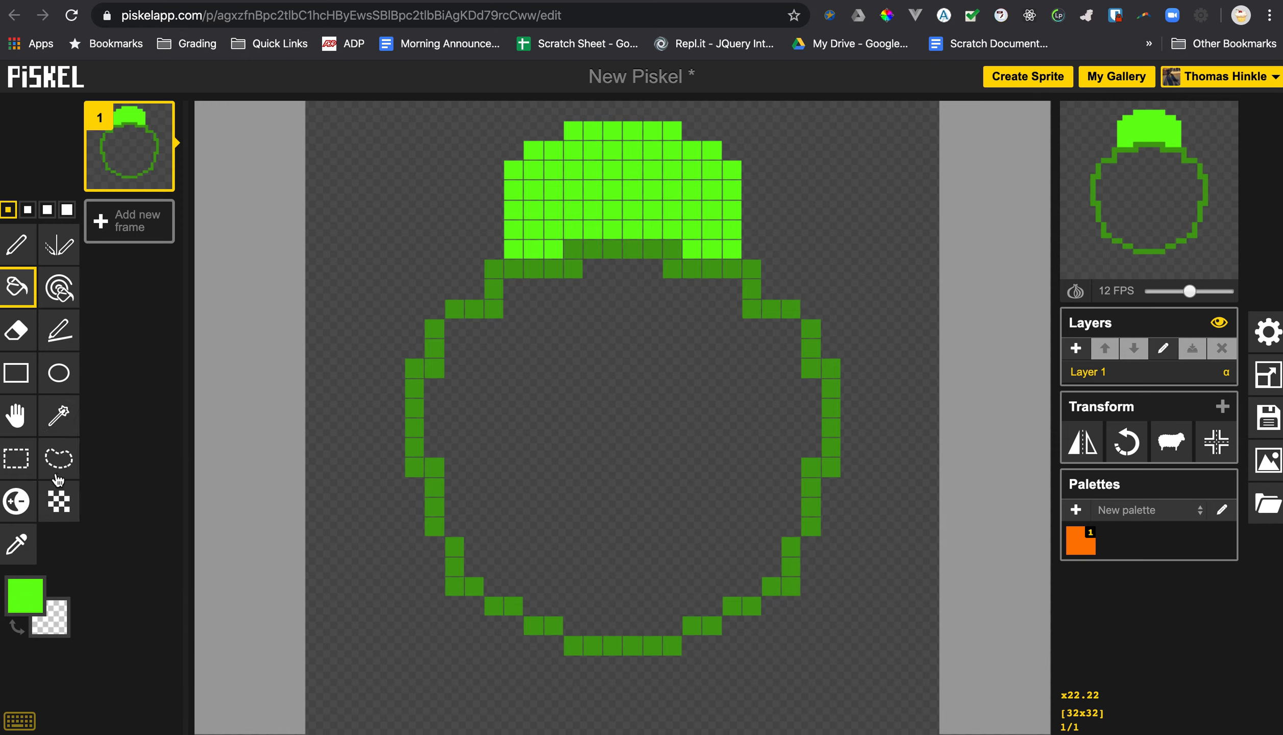
click(23, 597)
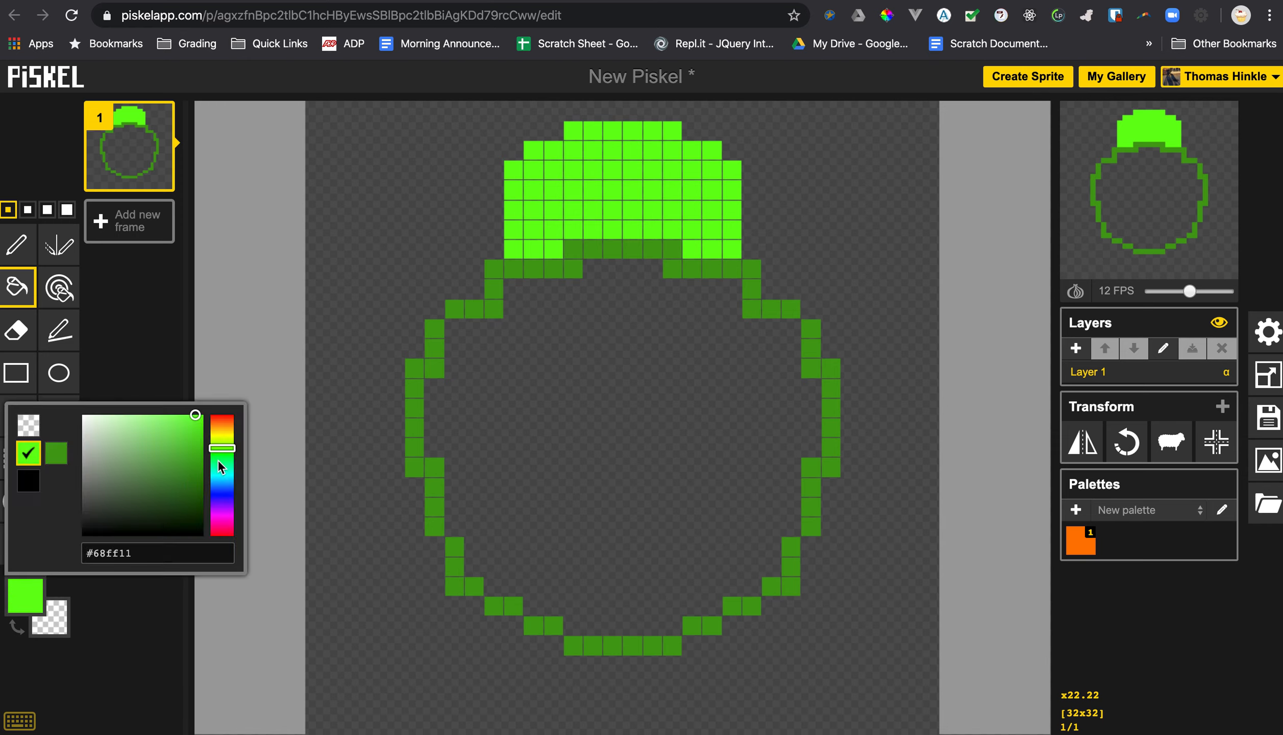
click(189, 507)
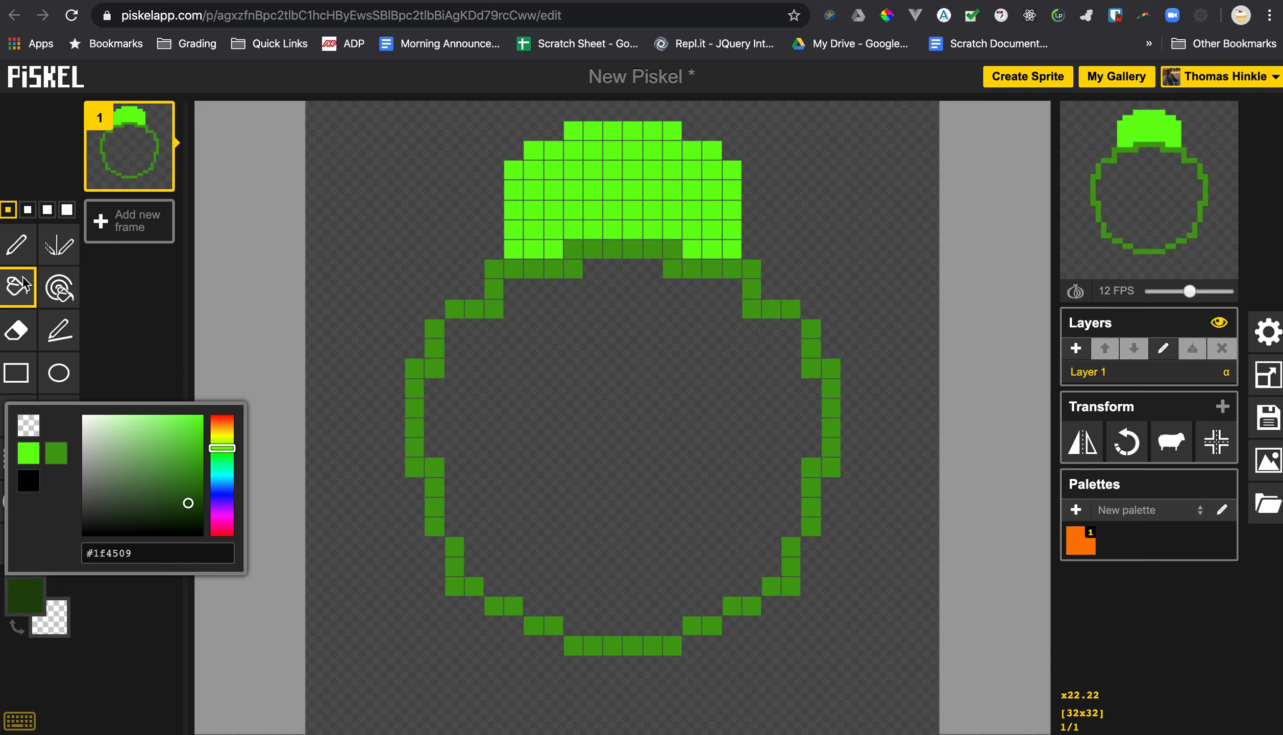
click(545, 427)
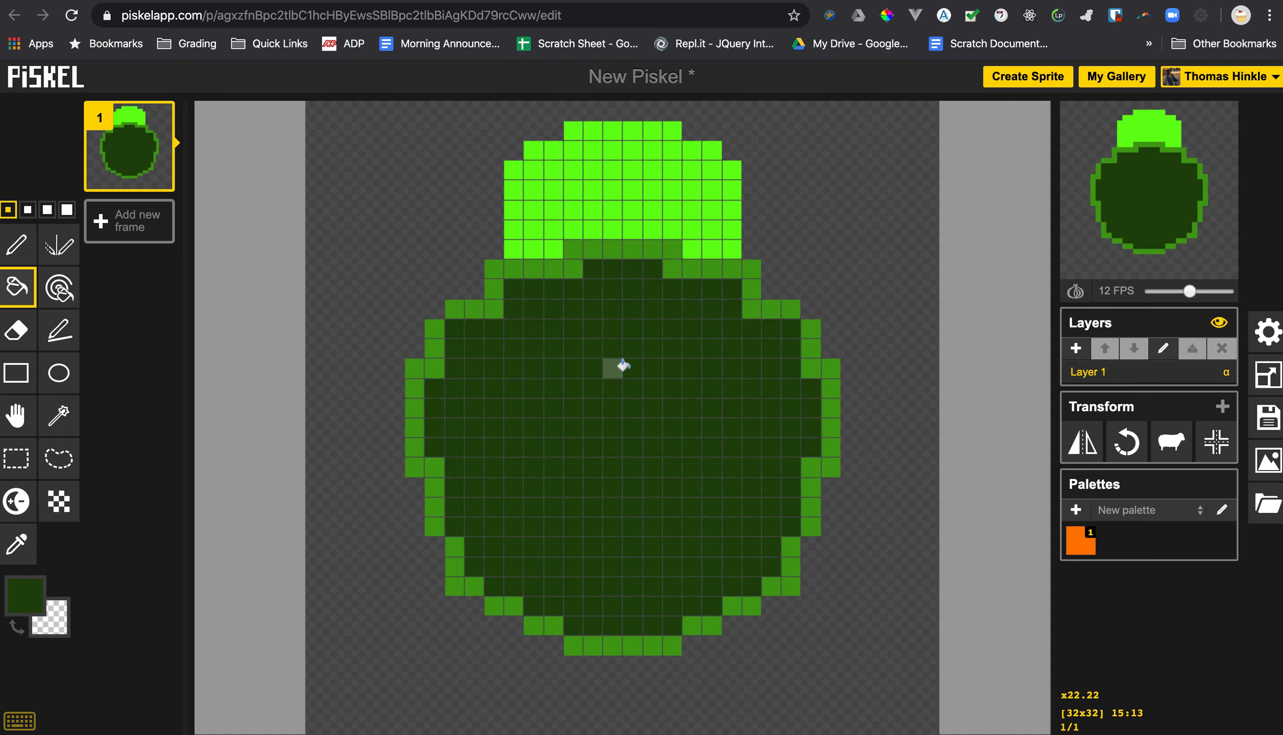
Step: Compare the sprite preview sizes and set the preview to original size (1x)
mouse_move(1121, 180)
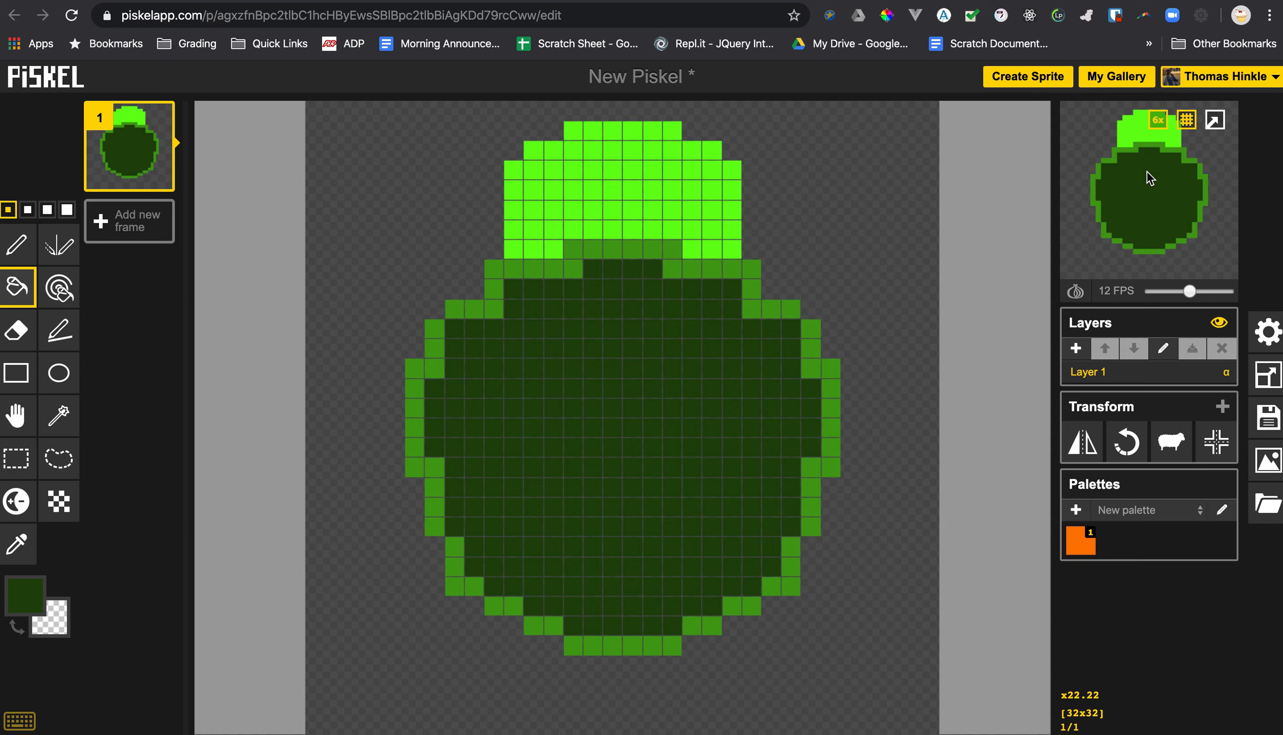
mouse_move(1188, 130)
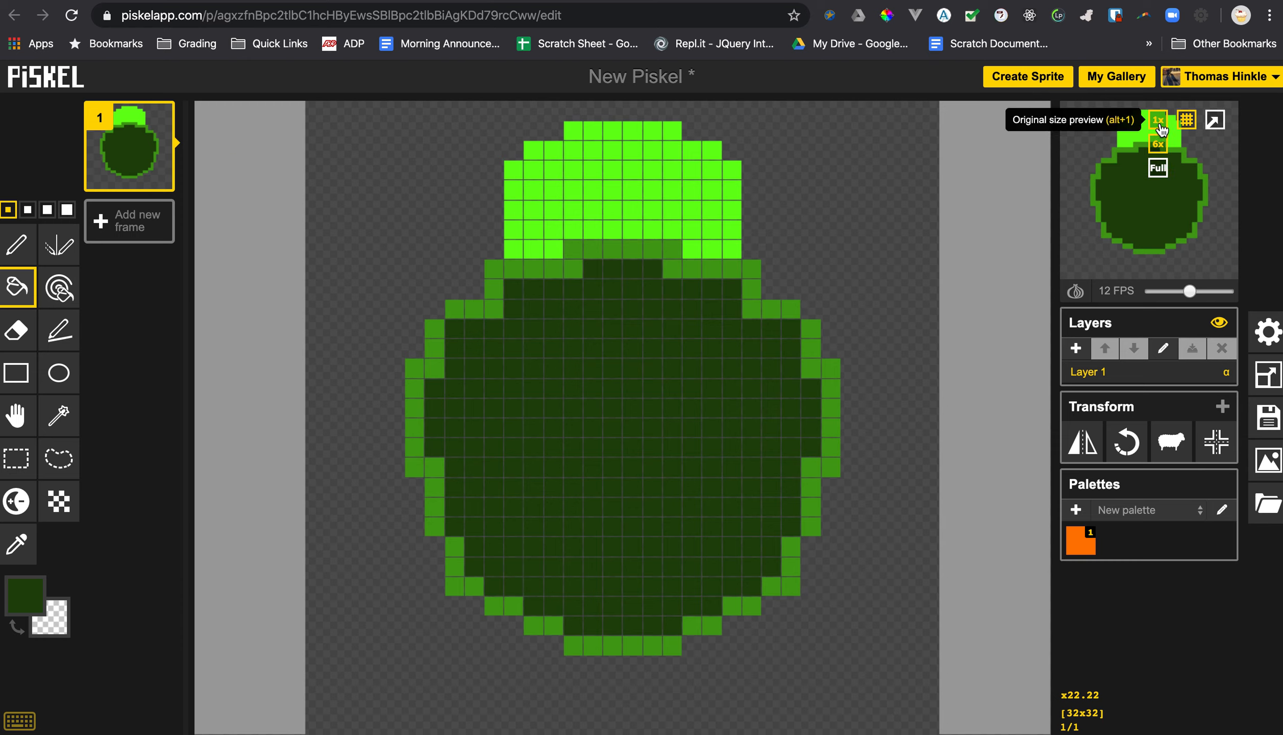
click(1159, 127)
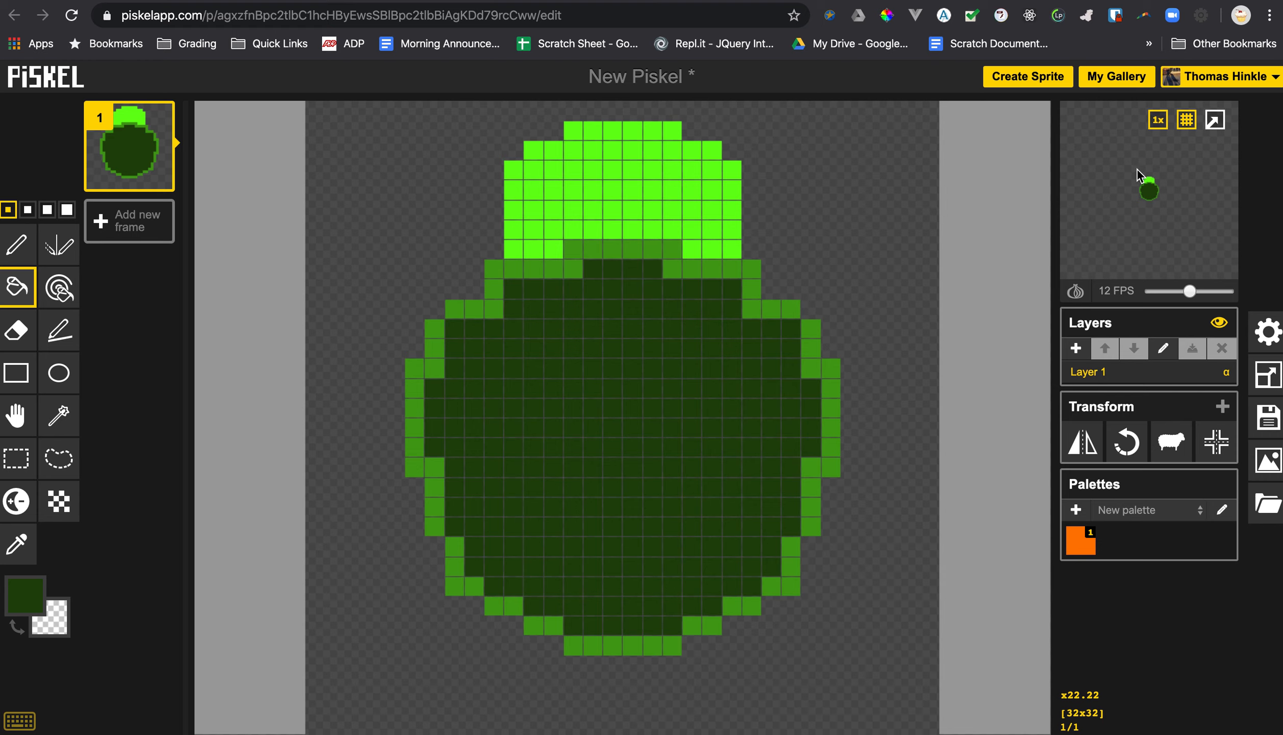
mouse_move(1160, 132)
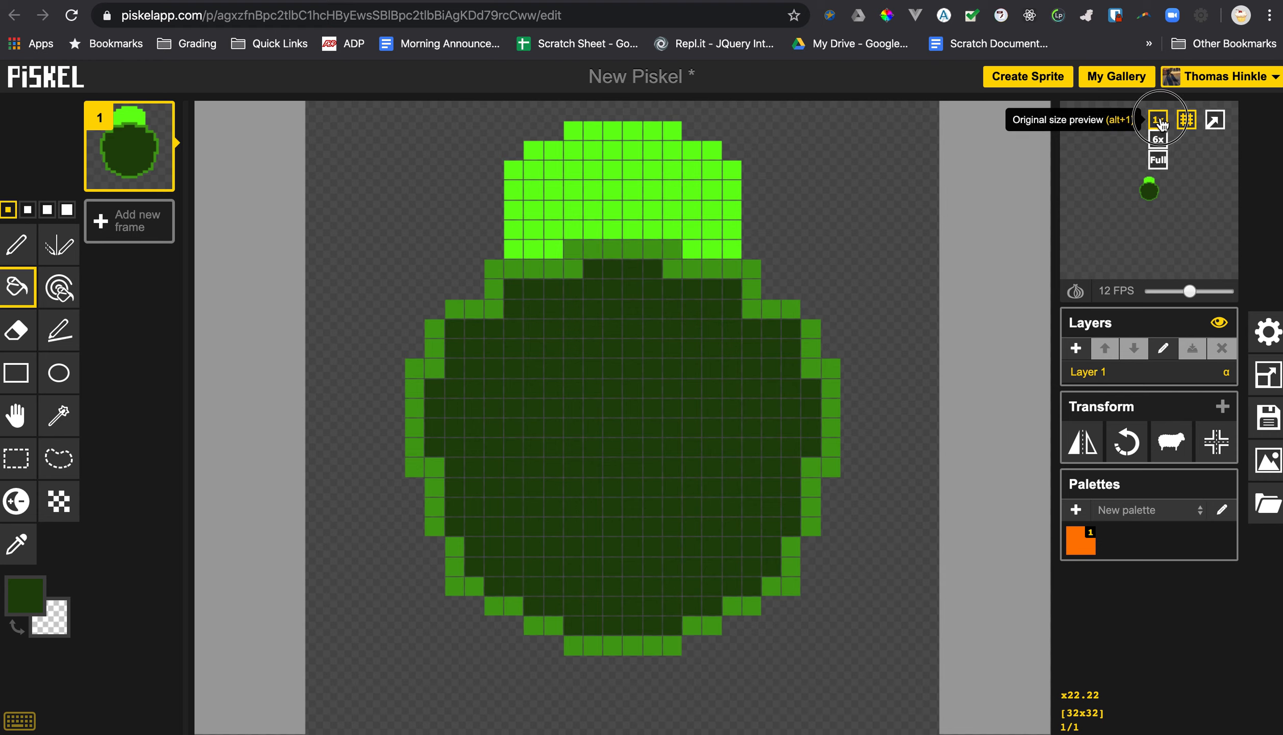
click(1159, 168)
click(1161, 122)
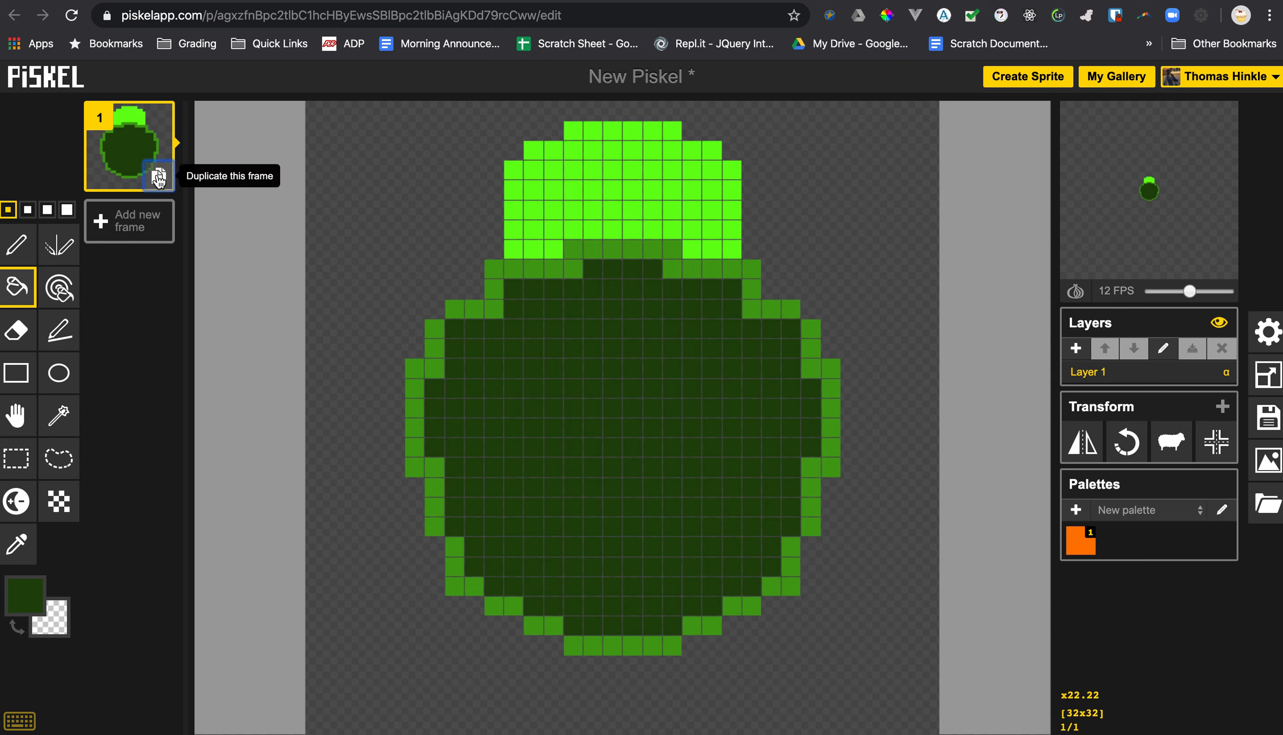
Step: Duplicate the first frame and fill the copy's body with darker green #193409
click(158, 176)
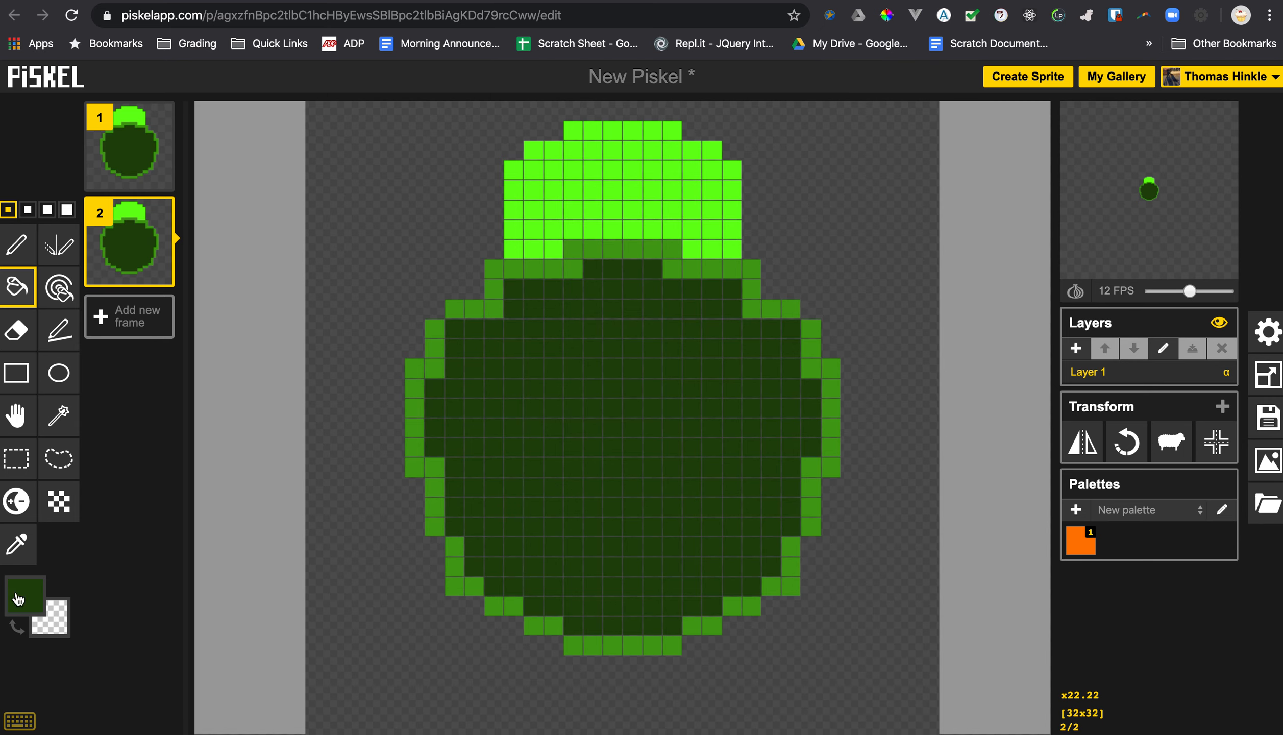
click(40, 604)
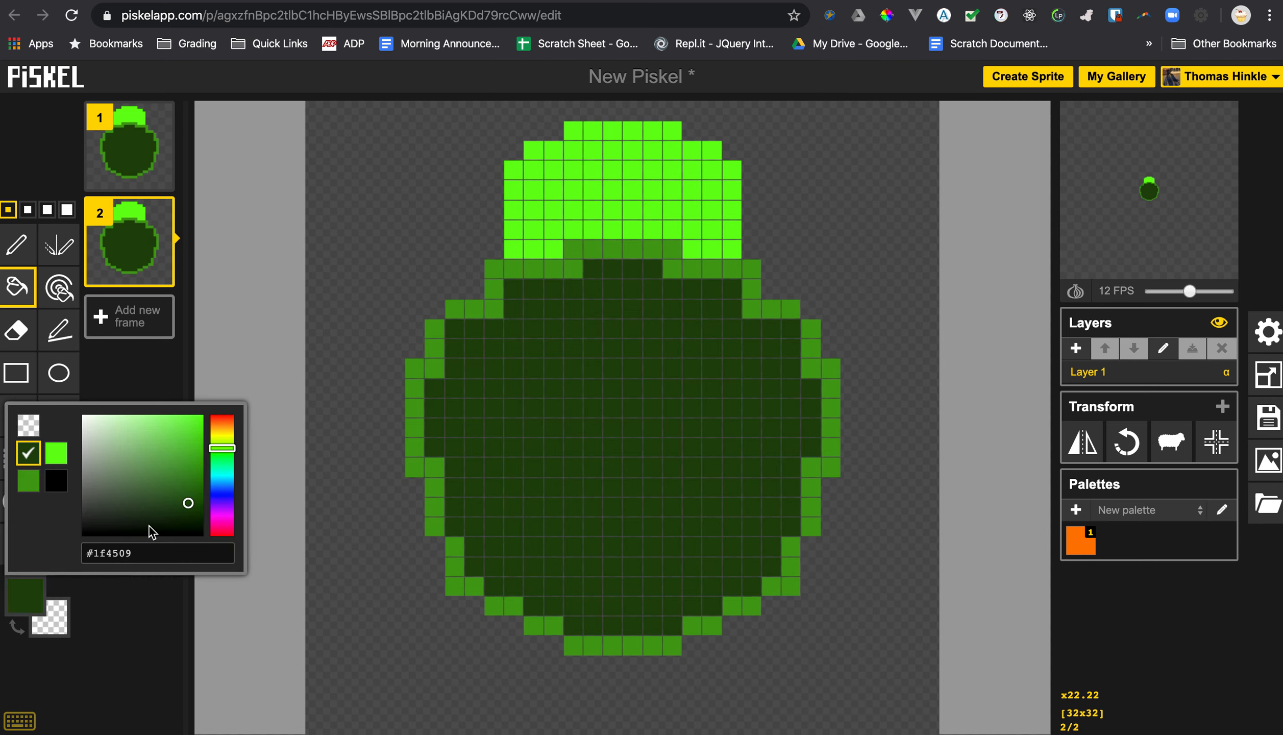
drag(178, 507, 182, 513)
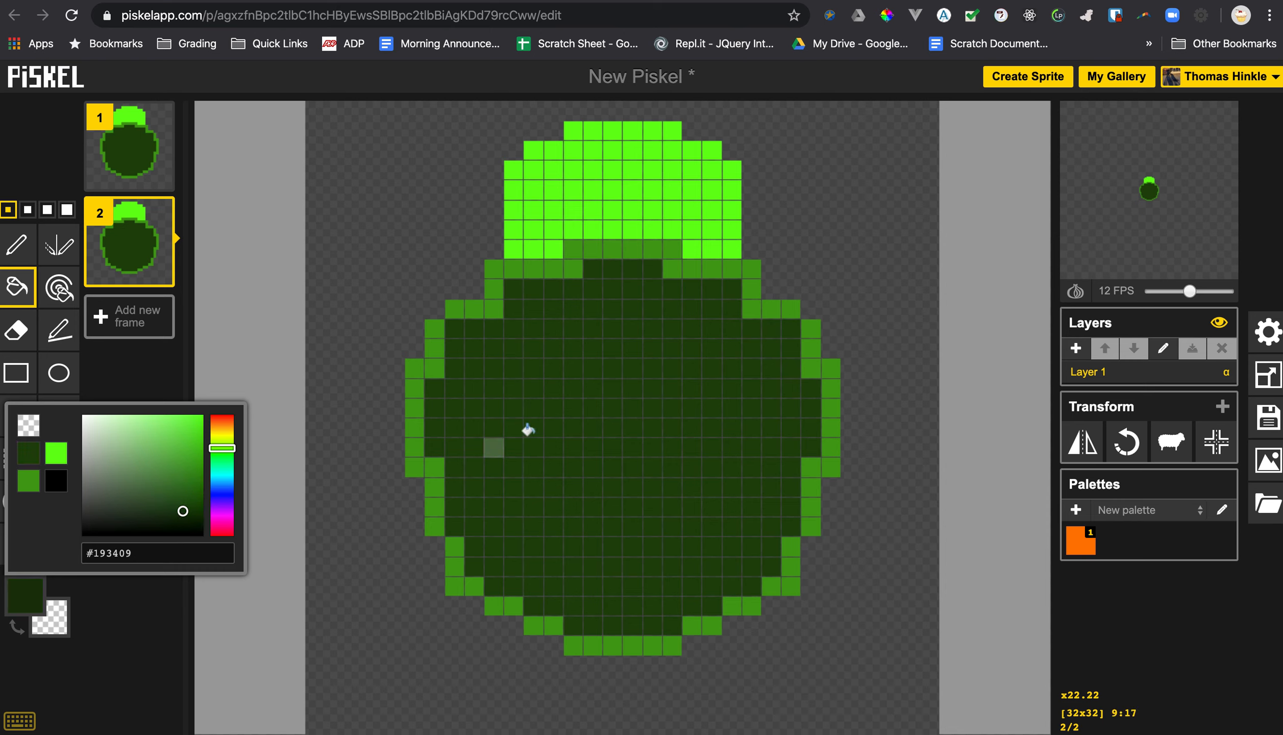
click(551, 424)
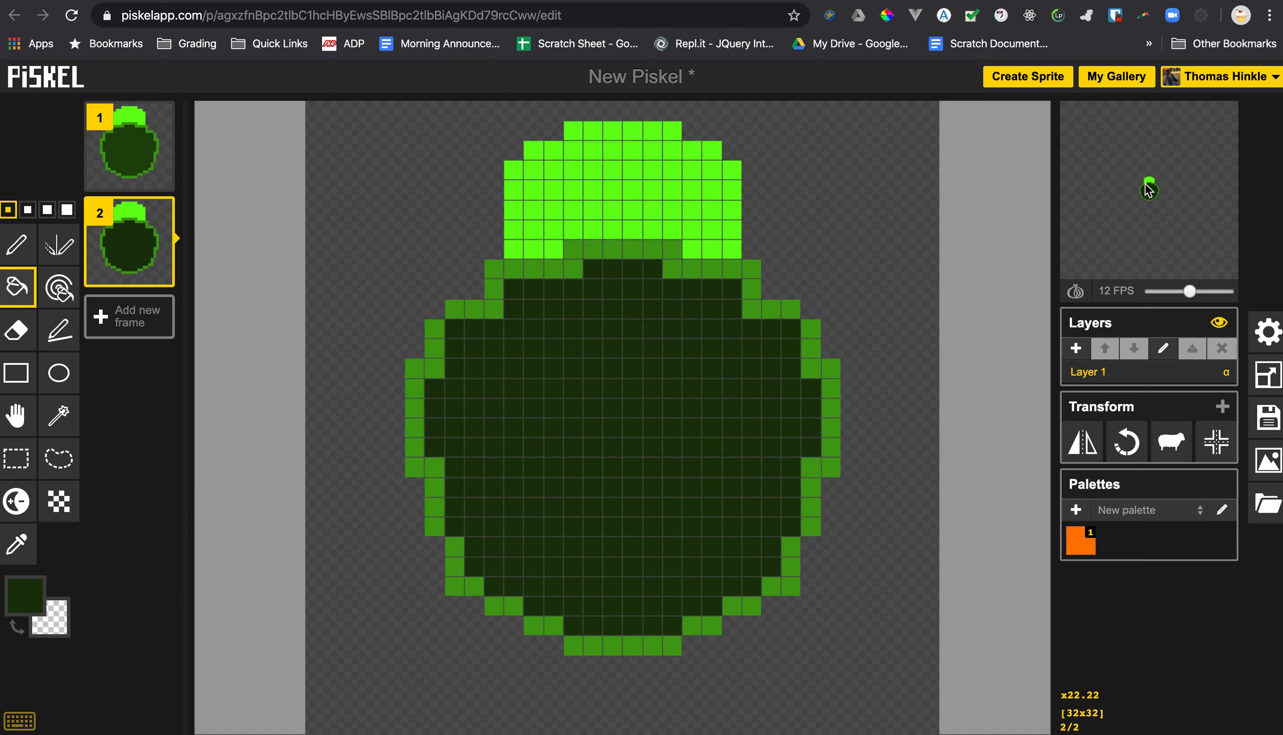
mouse_move(1148, 196)
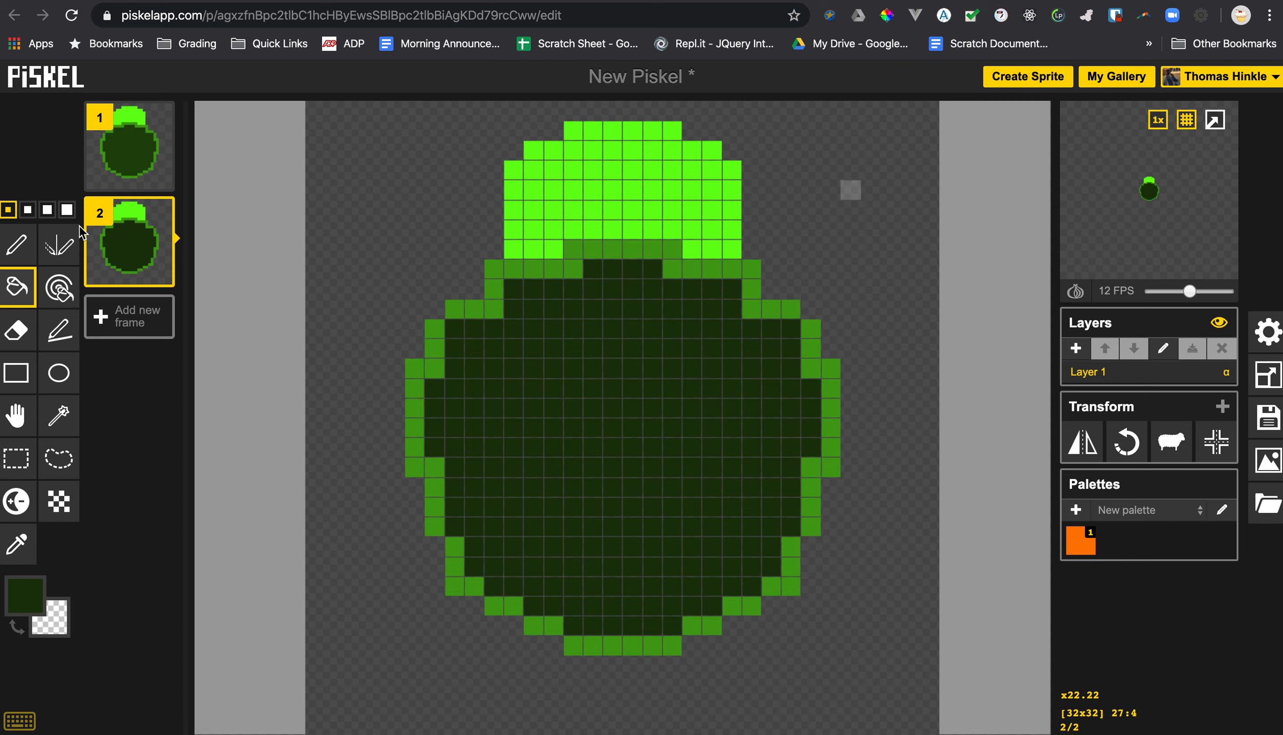
Step: Delete the duplicated second frame
click(158, 216)
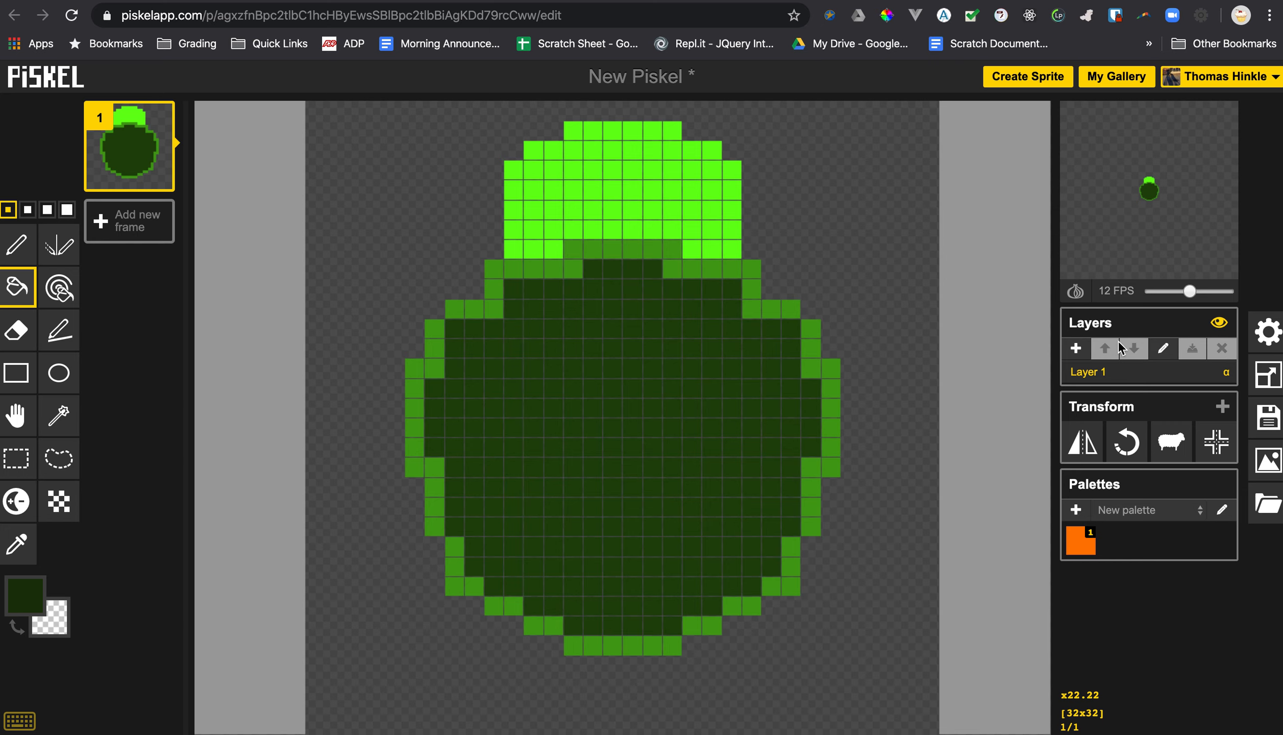
Step: Add a new layer above the drawing and make Layer 1 the active layer again
click(1076, 348)
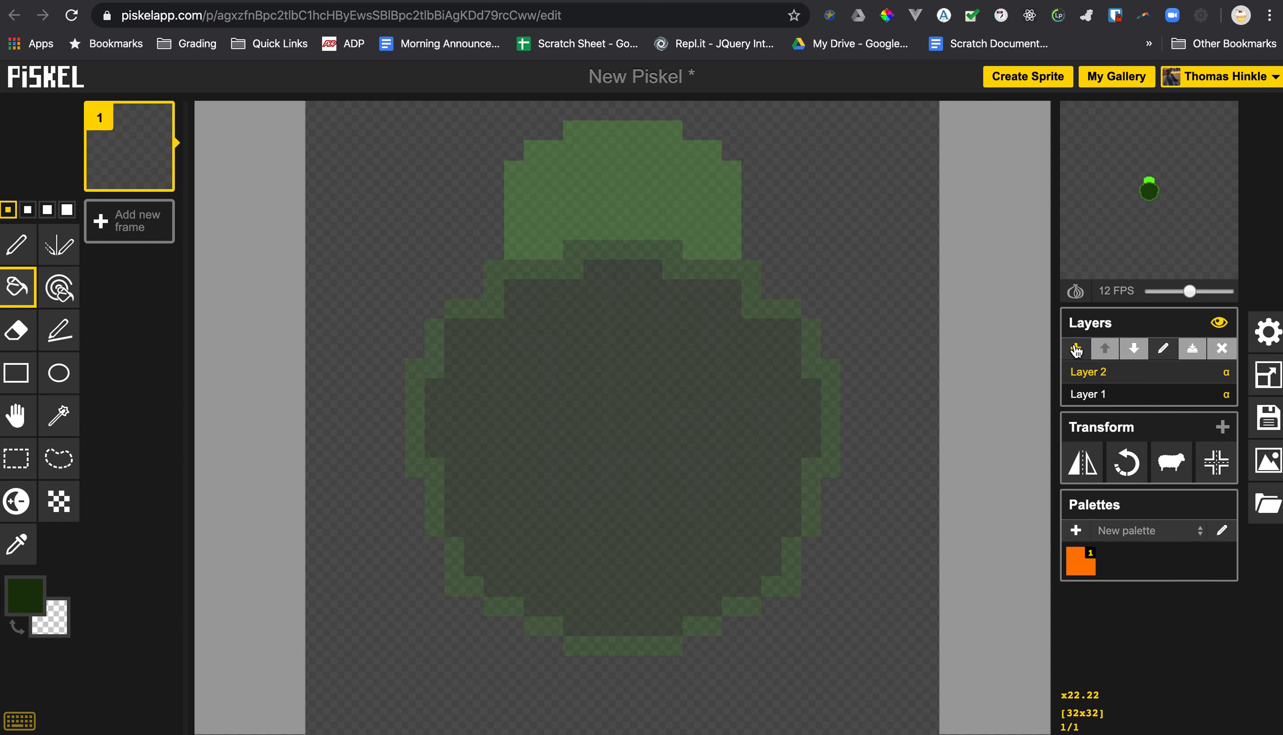
click(1093, 396)
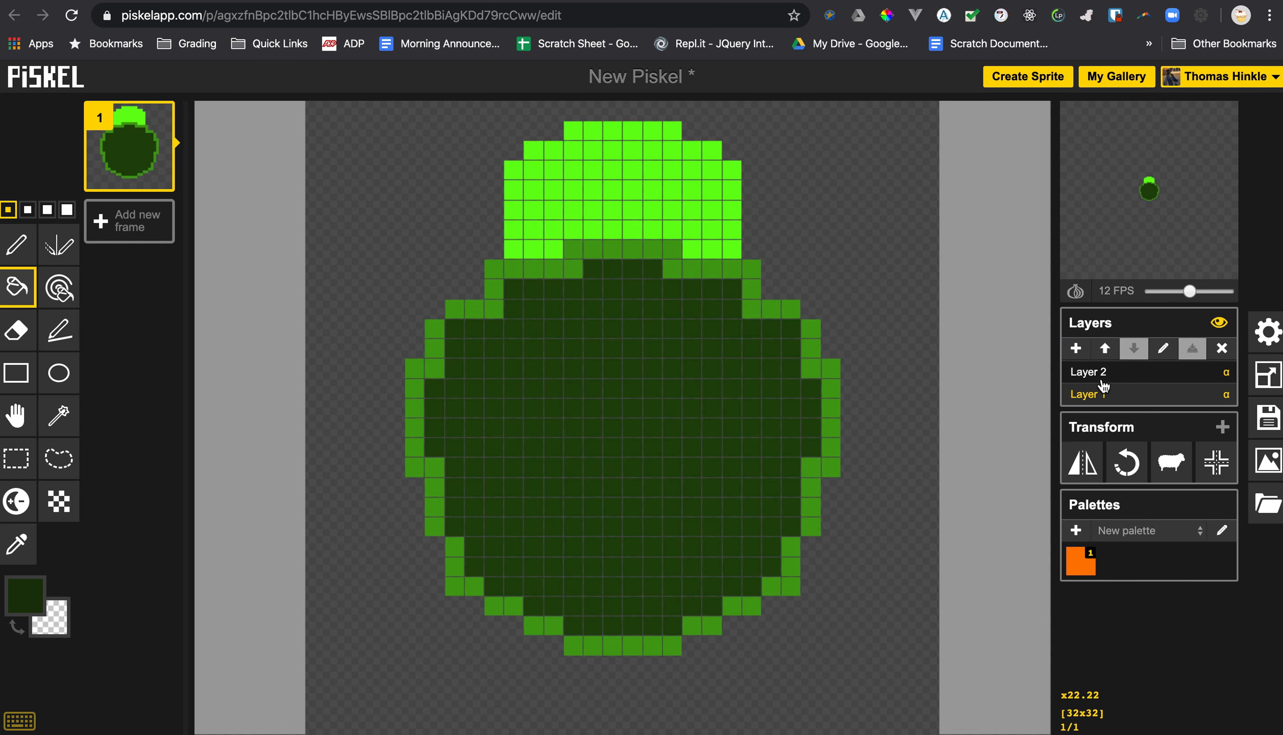
Step: Make Layer 2 the active layer and set the drawing colour to brown #6d5612
click(1101, 378)
click(1105, 397)
click(1103, 375)
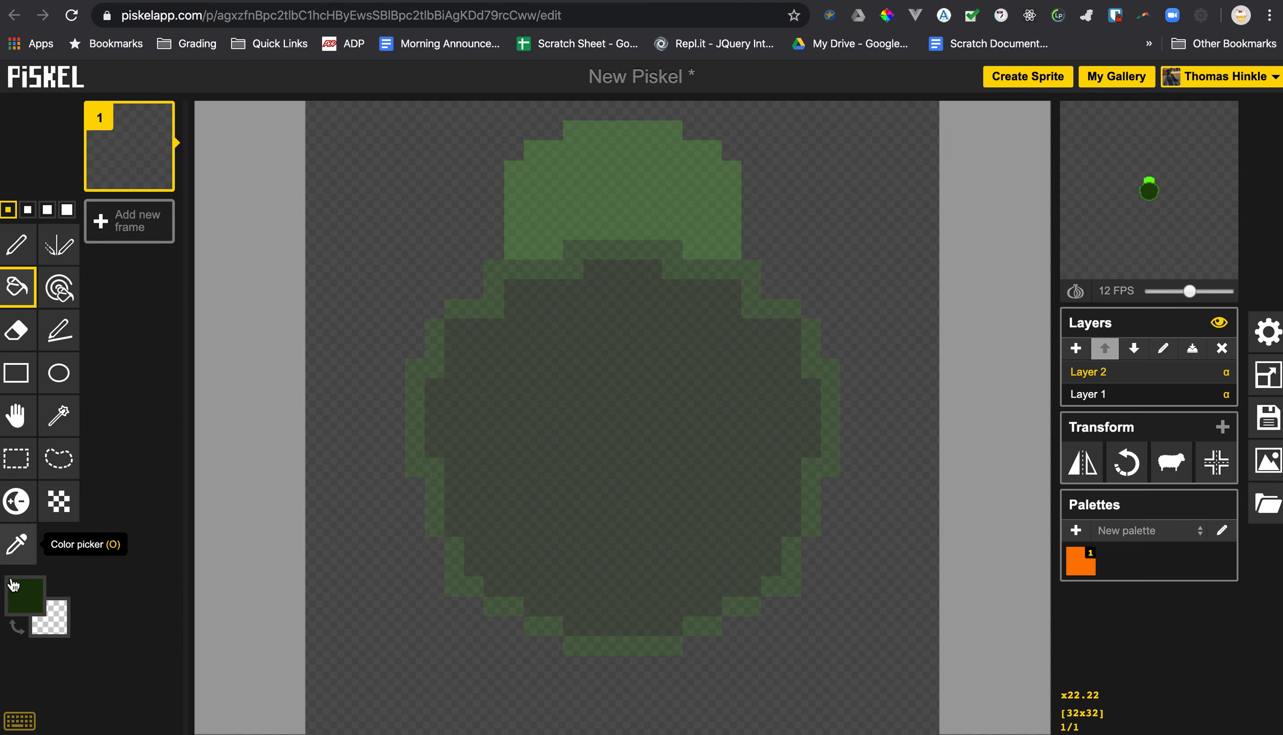
click(24, 594)
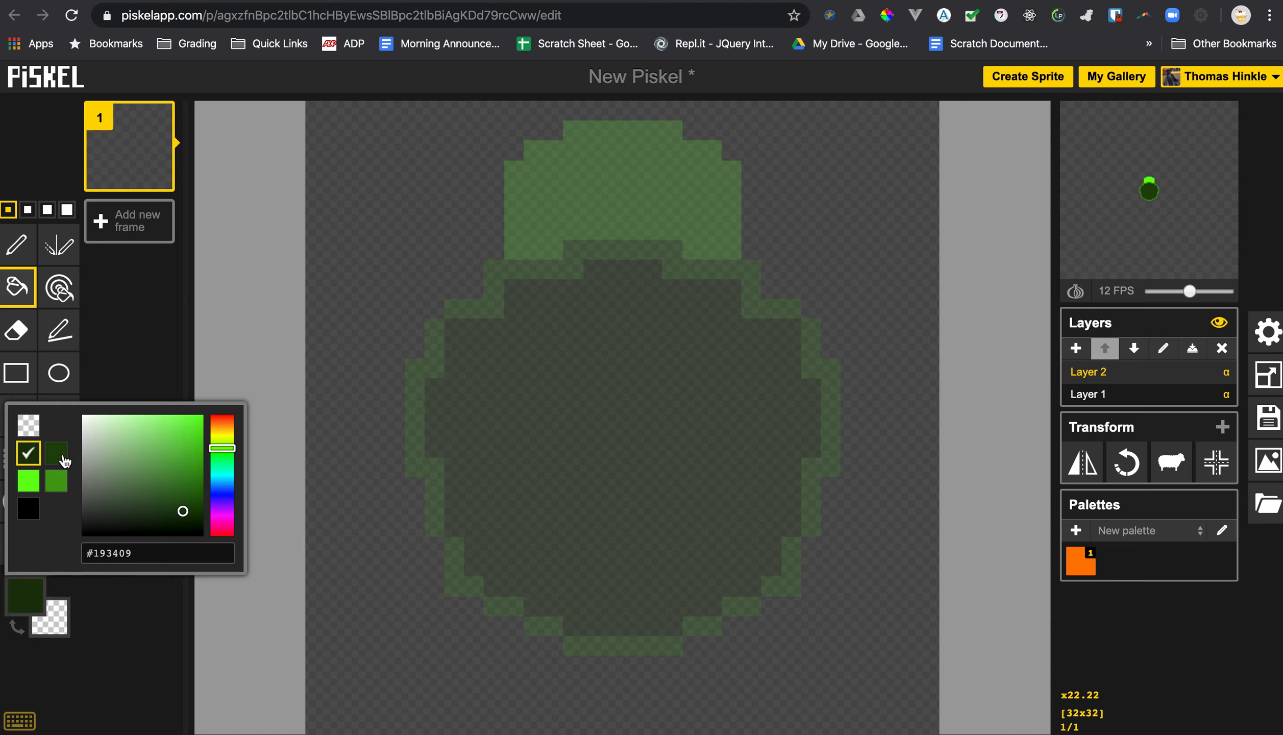
click(223, 430)
mouse_move(144, 489)
mouse_down()
mouse_move(173, 460)
mouse_move(178, 485)
mouse_move(157, 457)
mouse_up()
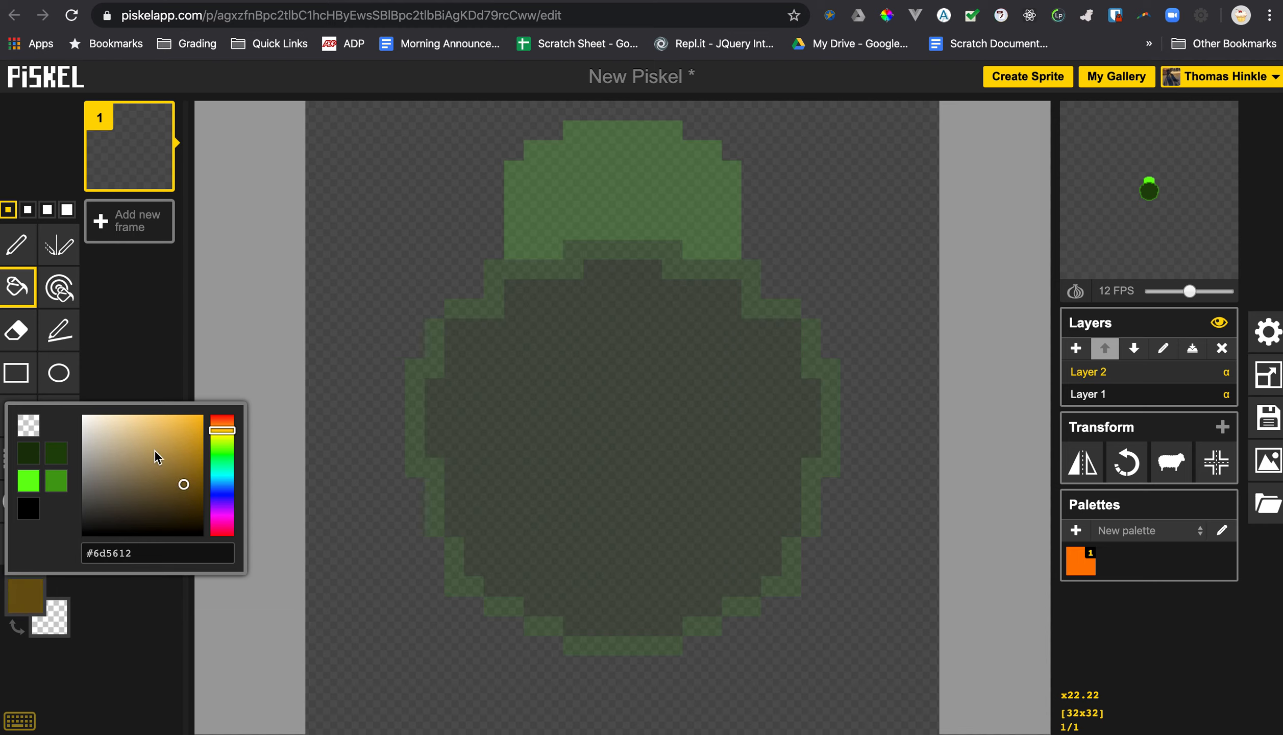
Step: Draw four brown leg shapes with the Pen tool around the body, two at its upper sides and two at its lower sides
click(17, 244)
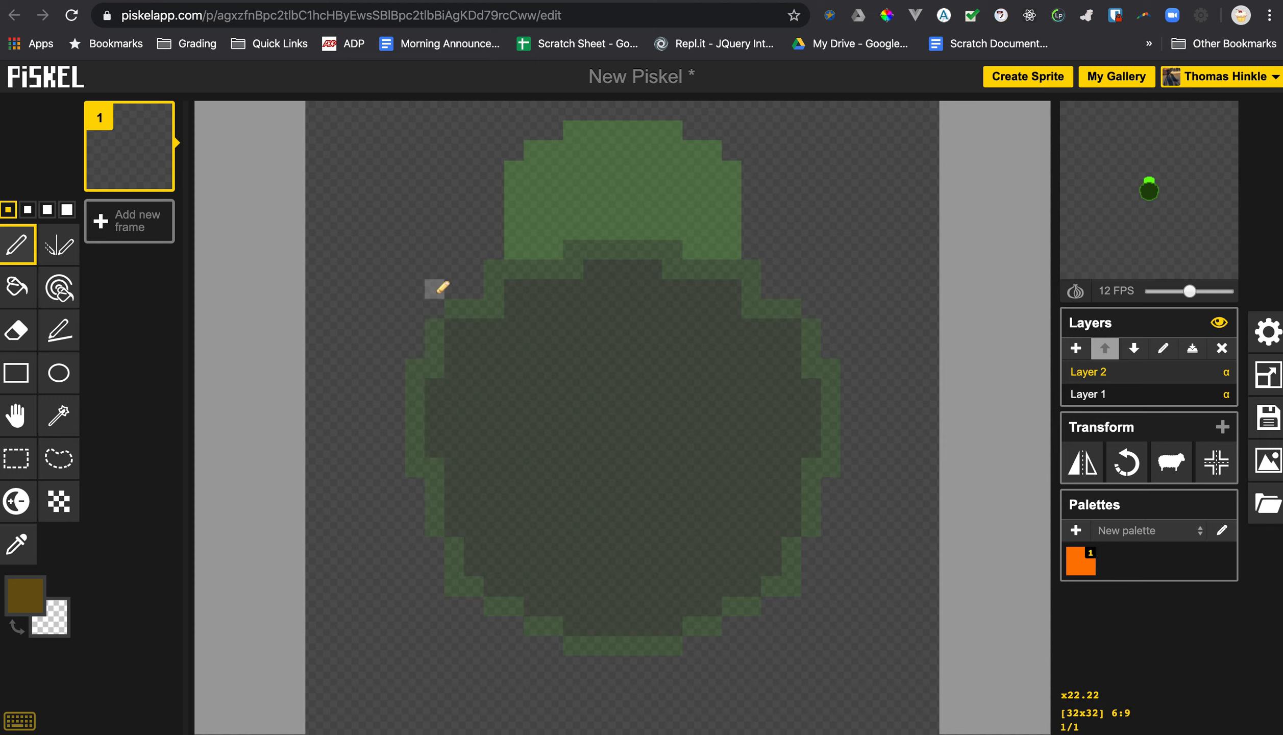
mouse_move(437, 306)
mouse_down()
mouse_move(385, 294)
mouse_move(367, 308)
mouse_move(398, 371)
mouse_up()
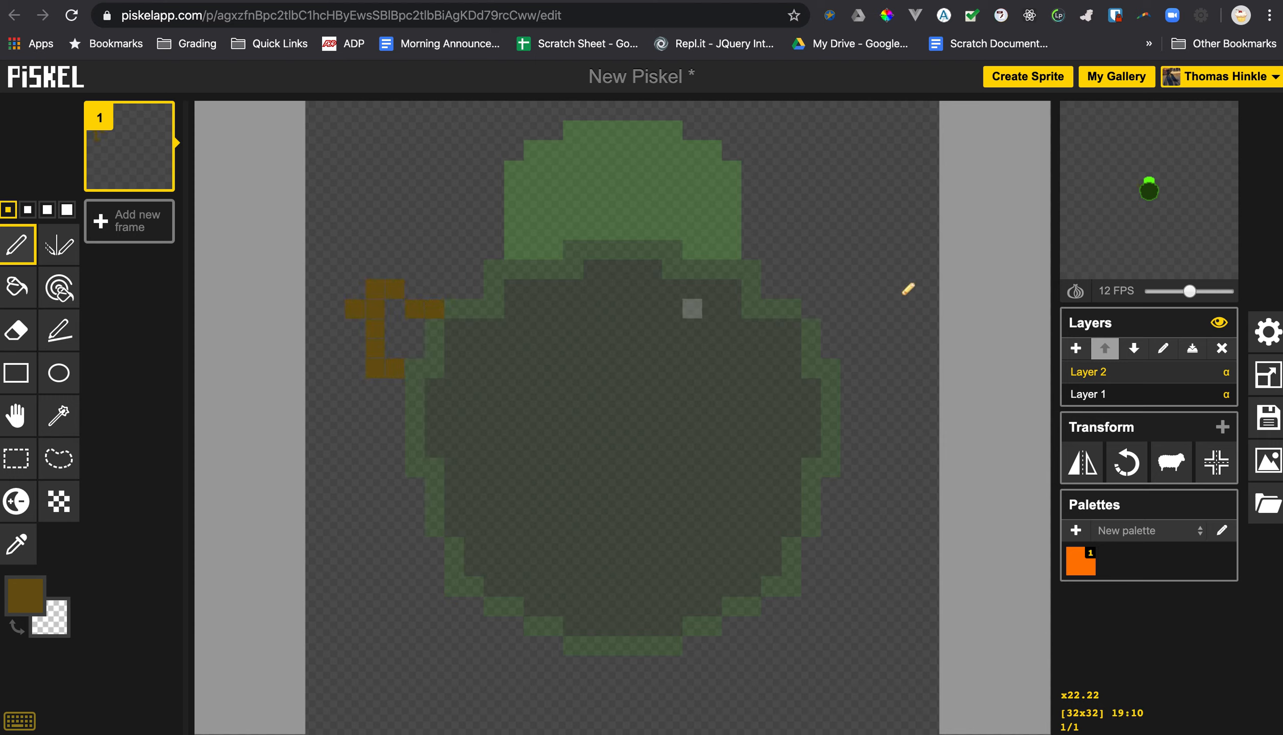
mouse_move(777, 285)
mouse_down()
mouse_move(831, 264)
mouse_move(854, 281)
mouse_move(835, 341)
mouse_up()
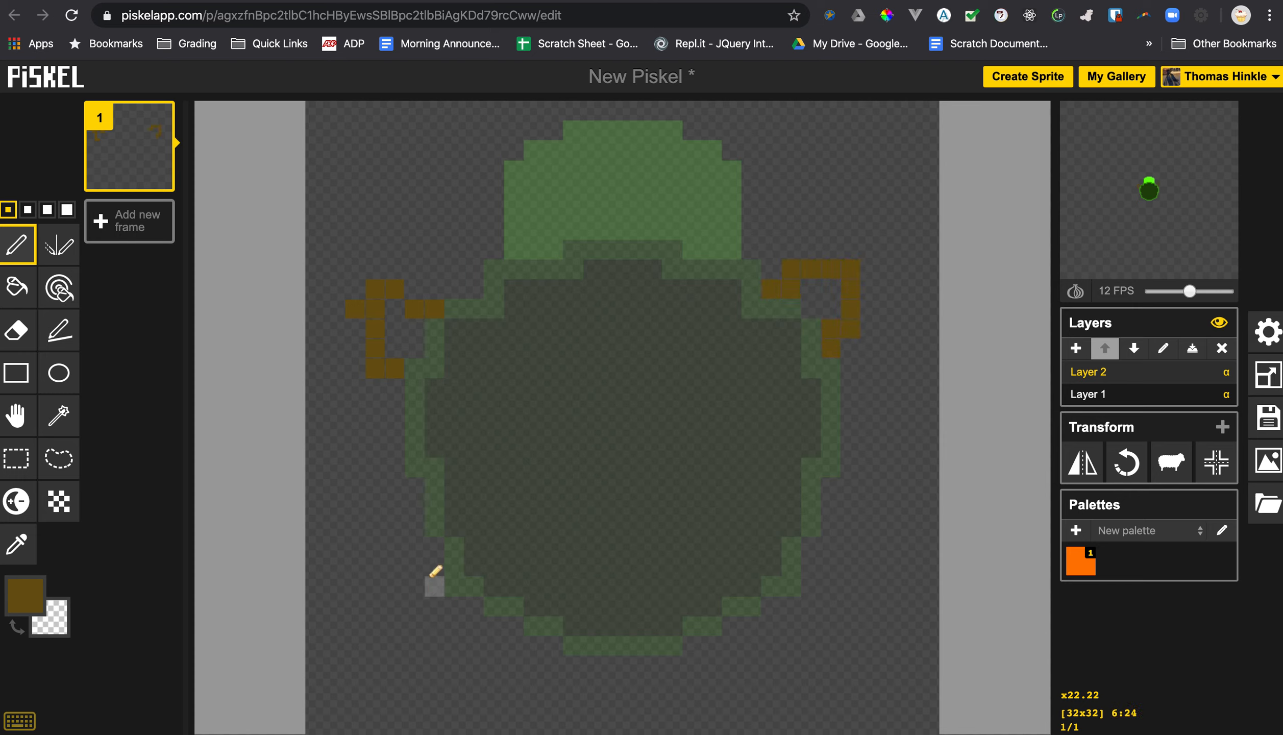
mouse_move(434, 566)
mouse_down()
mouse_move(397, 569)
mouse_move(392, 613)
mouse_up()
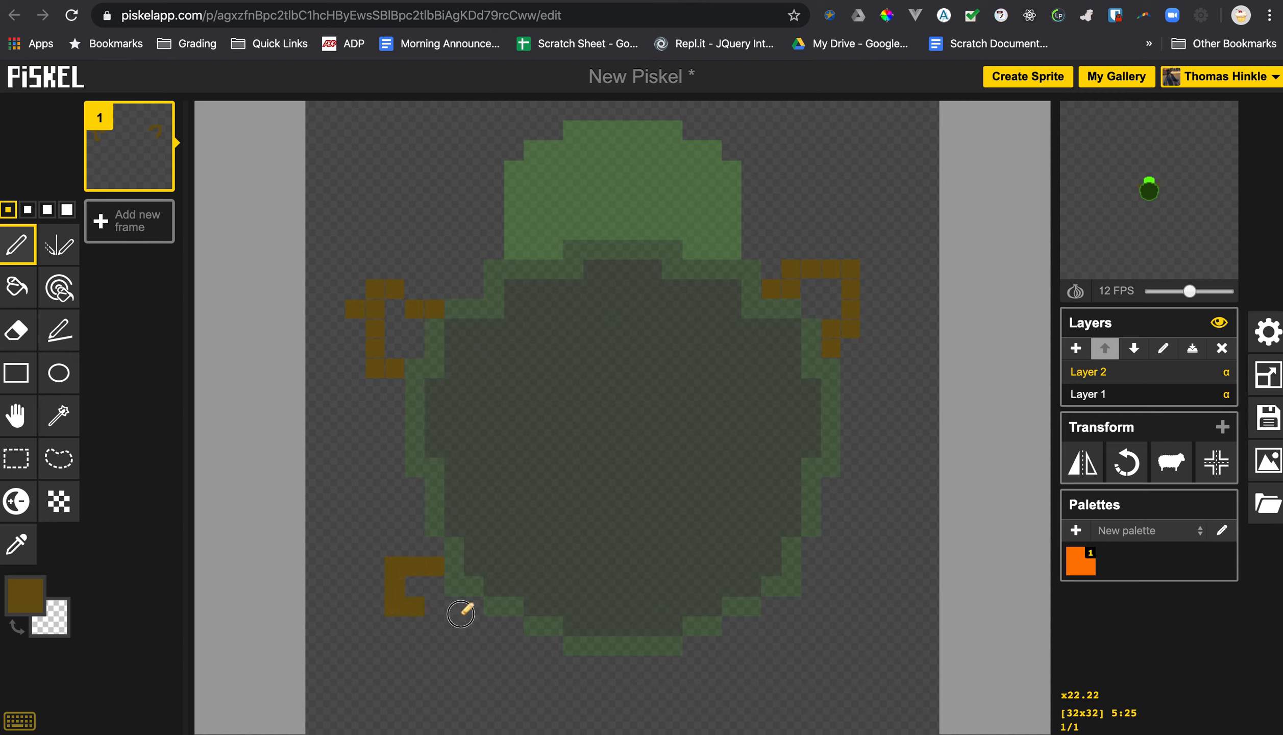
mouse_move(811, 587)
mouse_down()
mouse_move(830, 595)
mouse_move(823, 639)
mouse_move(769, 646)
mouse_up()
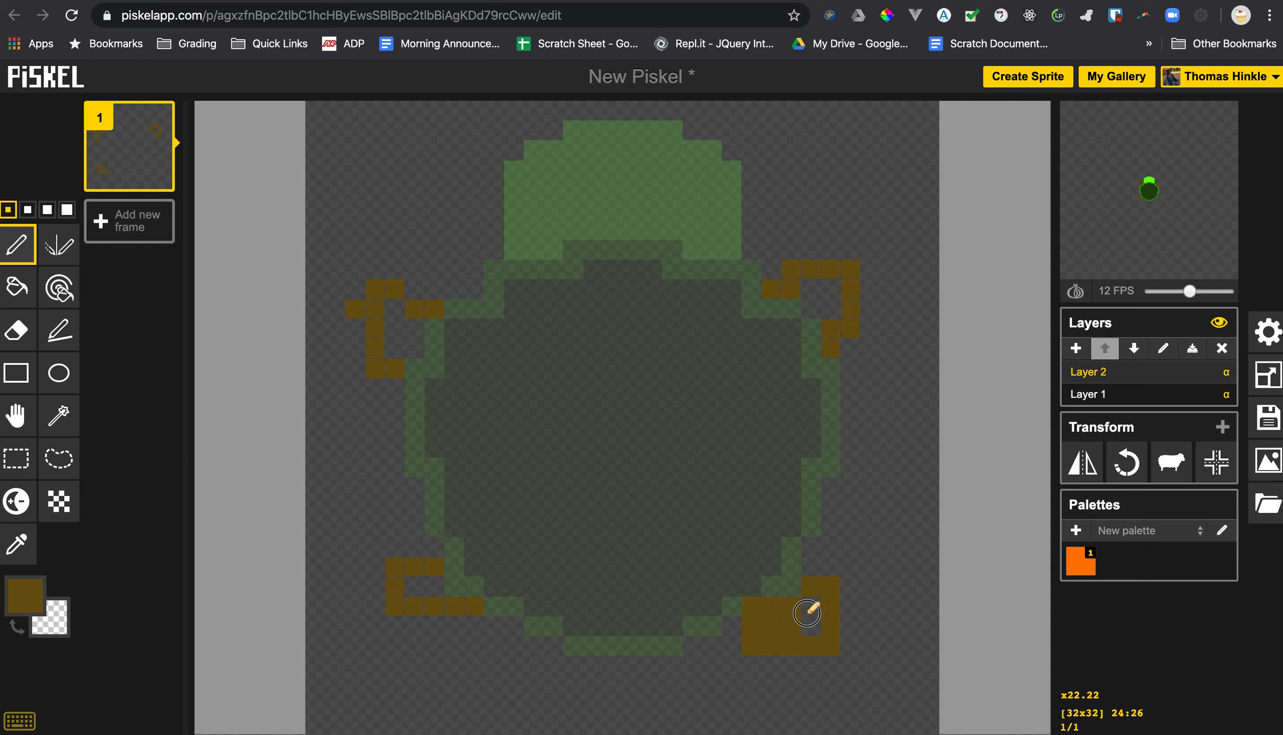
drag(817, 622, 817, 622)
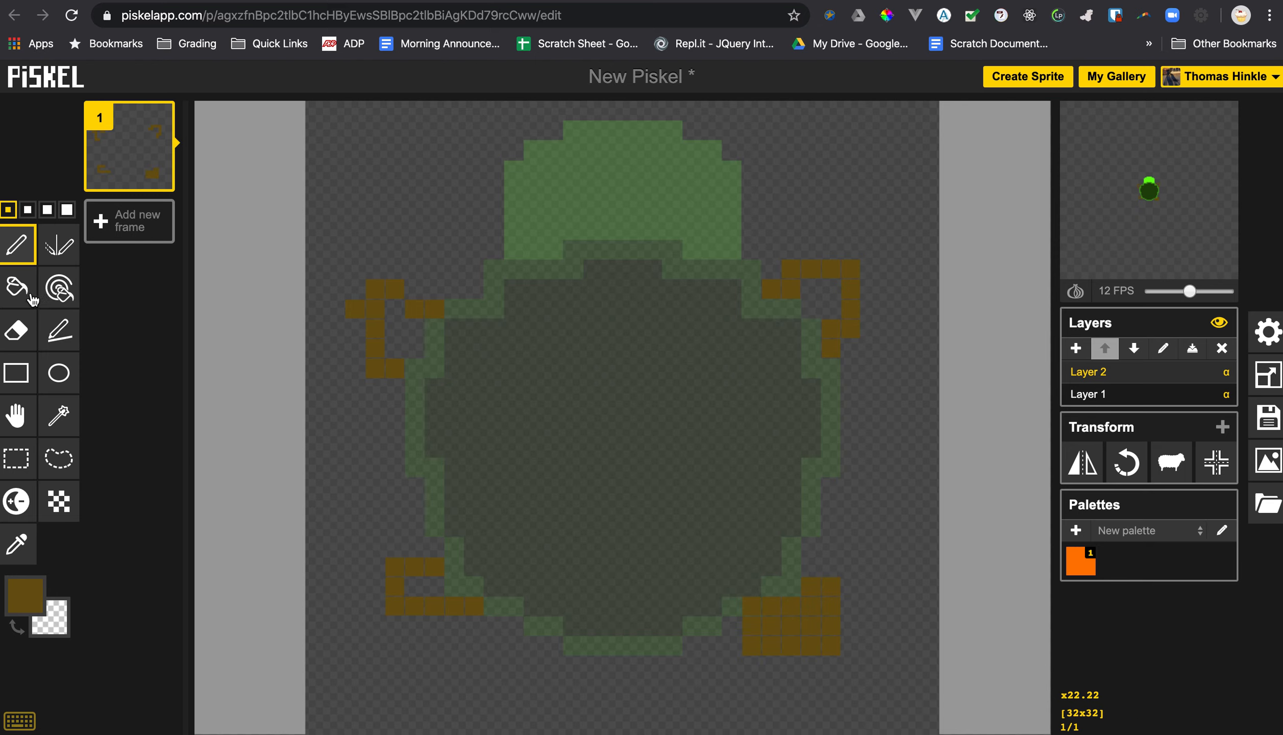
Step: Try to bucket-fill the upper-left leg outline with brown, and undo the fill
click(17, 287)
click(408, 341)
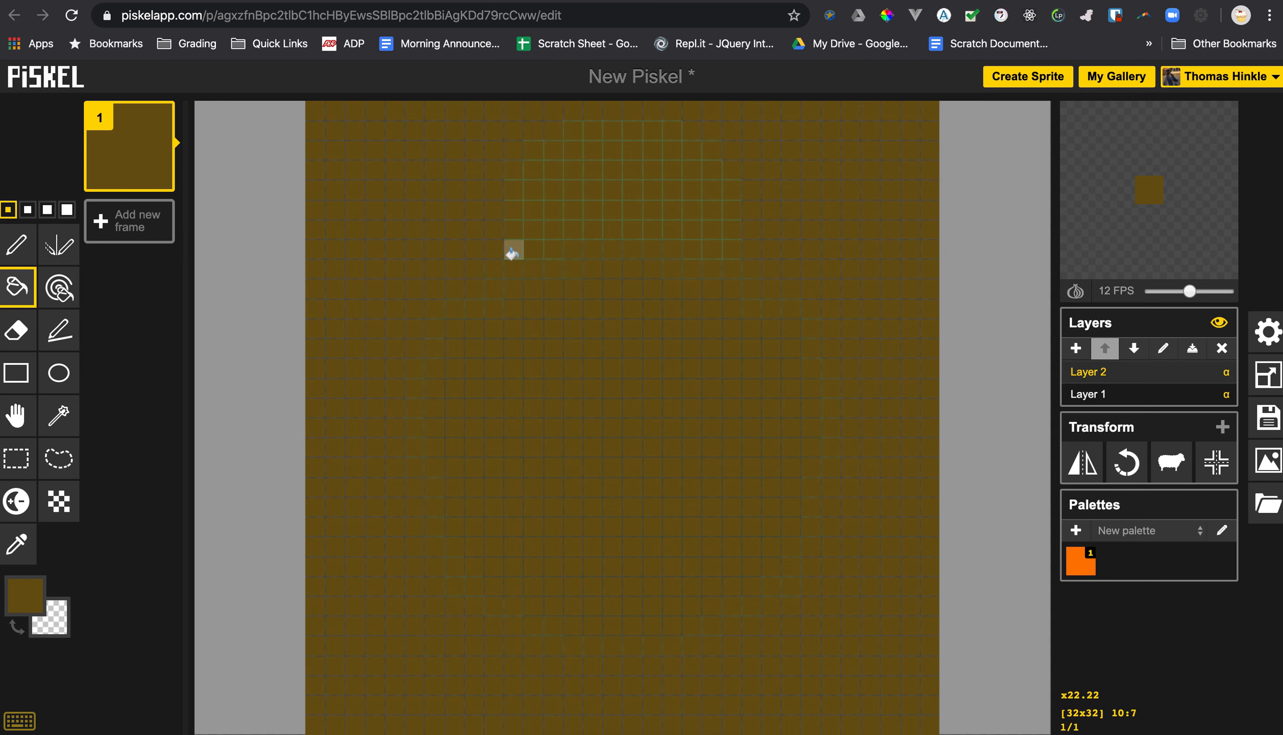
key(ctrl+z)
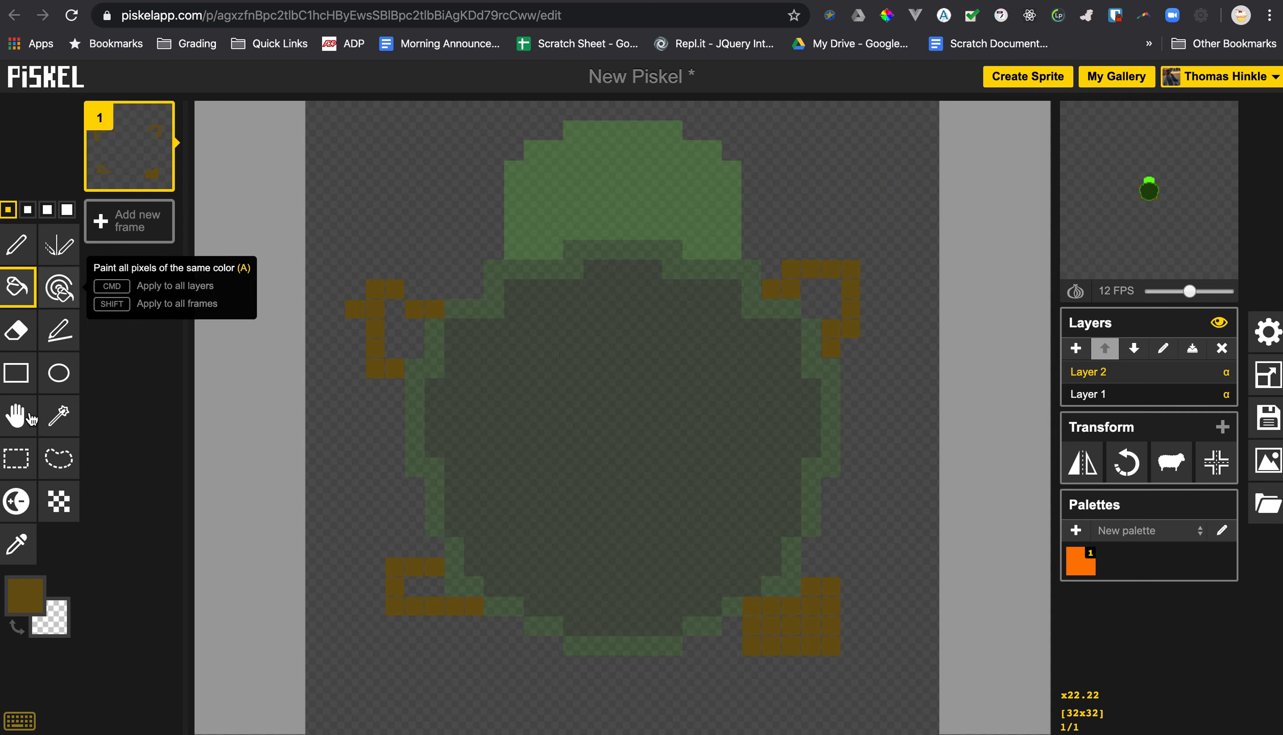
Step: Paint in the hollow areas of the two upper legs and the lower-left leg with brown pixels using the Pen tool
click(17, 245)
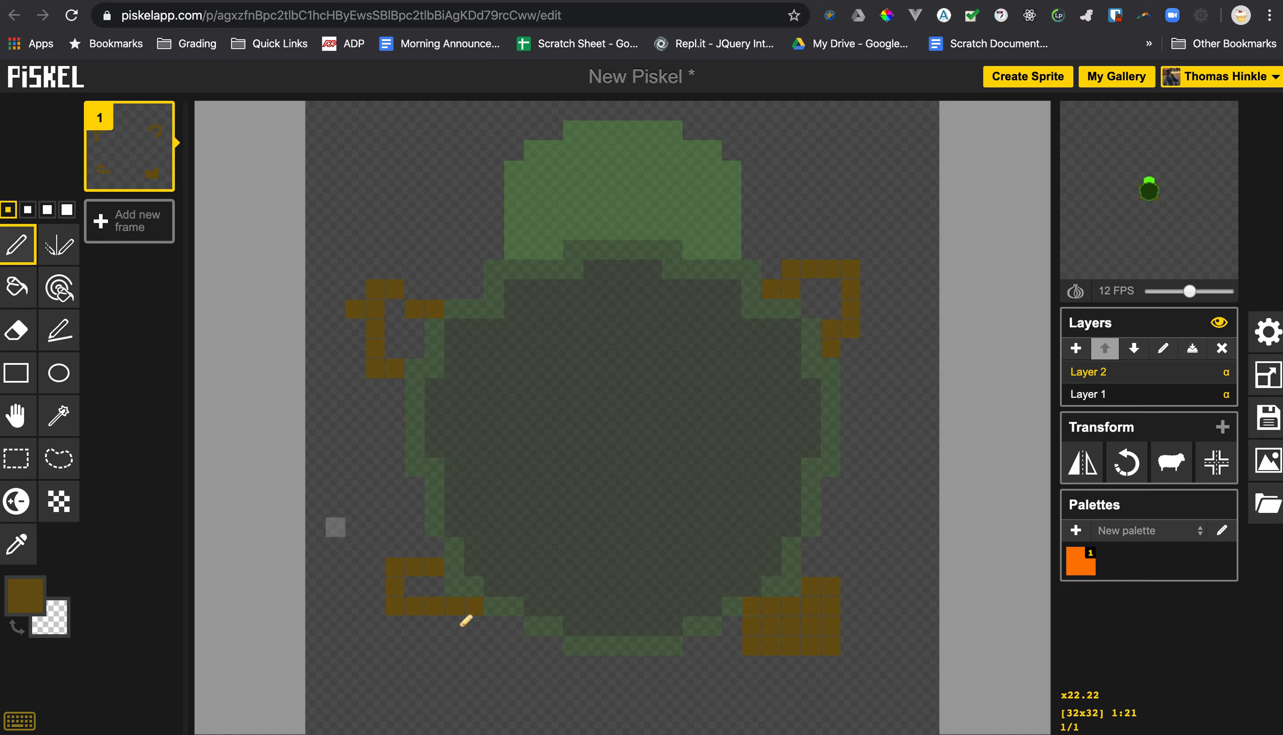
click(401, 336)
drag(399, 343, 414, 323)
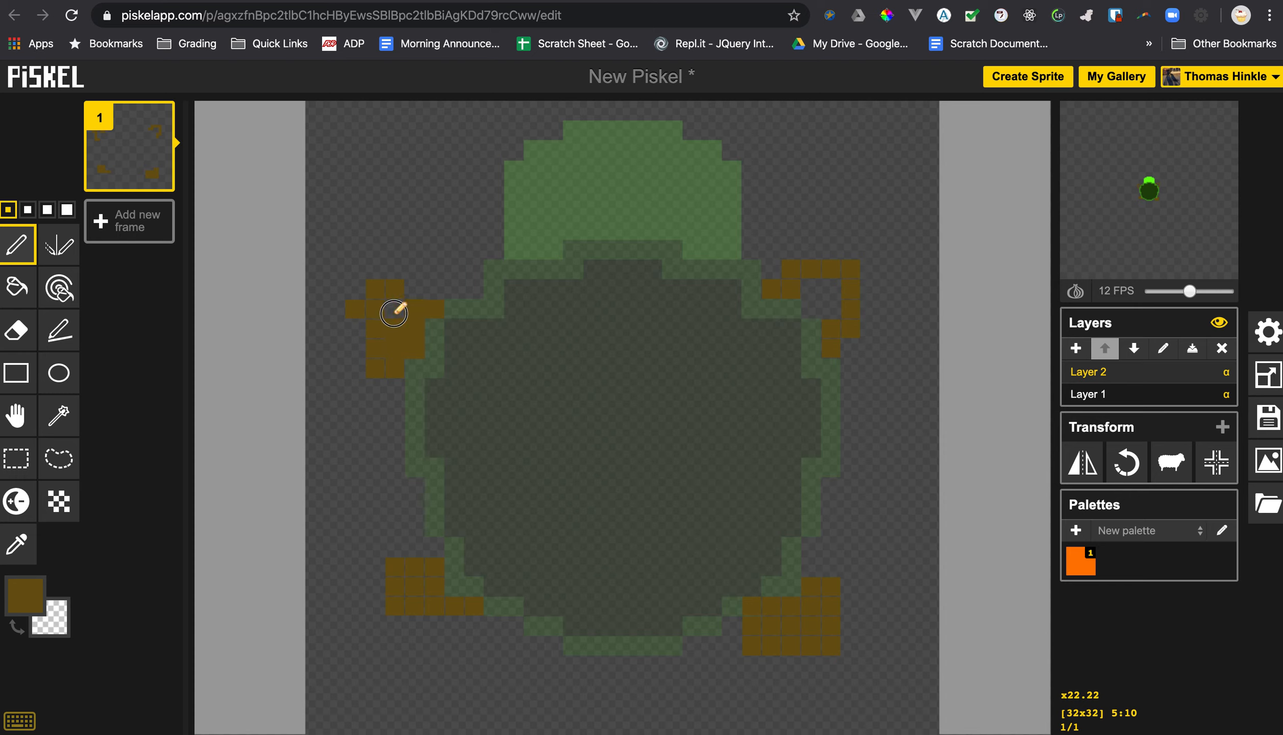
drag(813, 286, 828, 299)
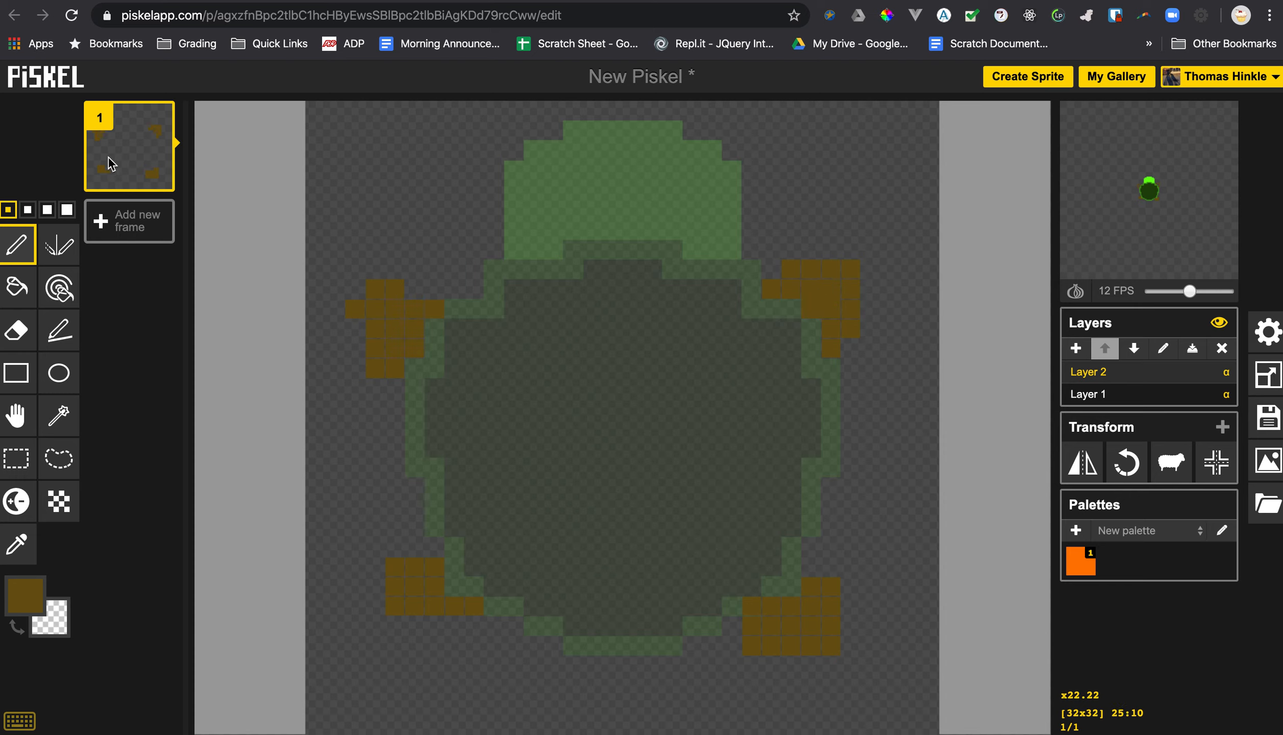
Step: Extend the two upper legs upward and the two lower legs outward on Layer 2 with brown pen strokes
click(1180, 397)
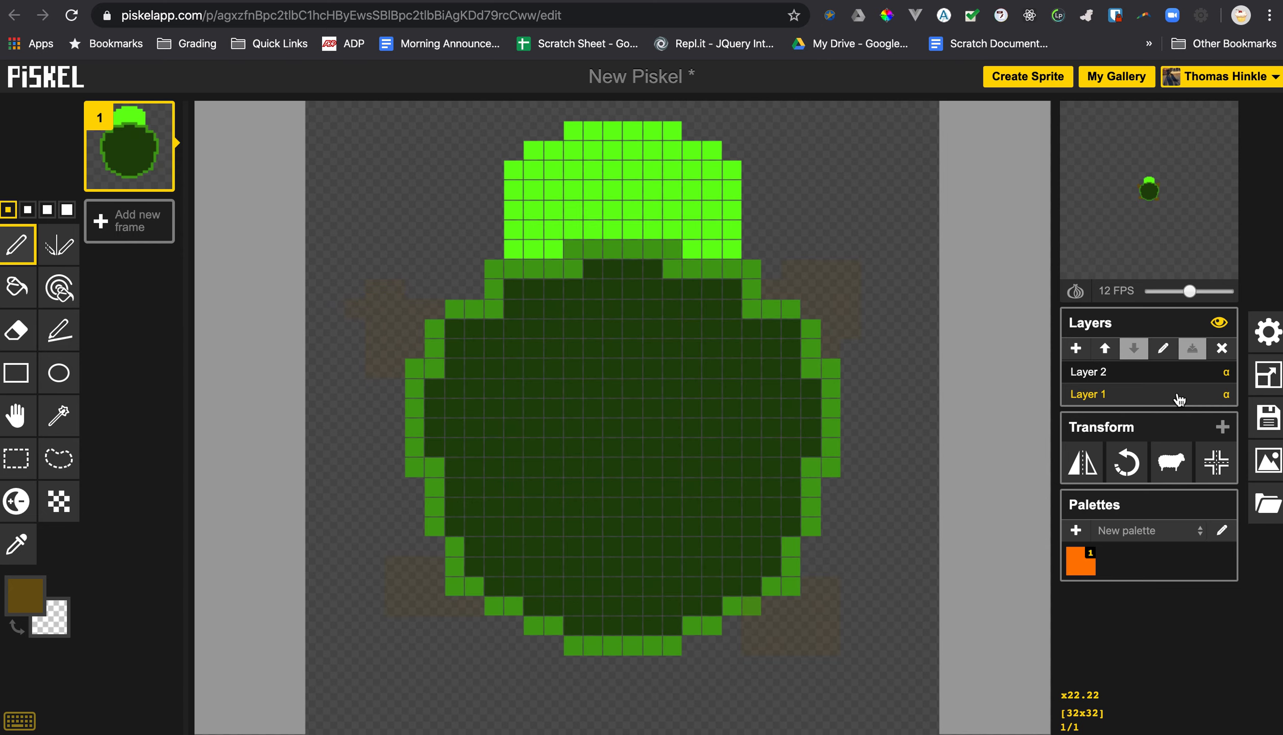
click(1172, 374)
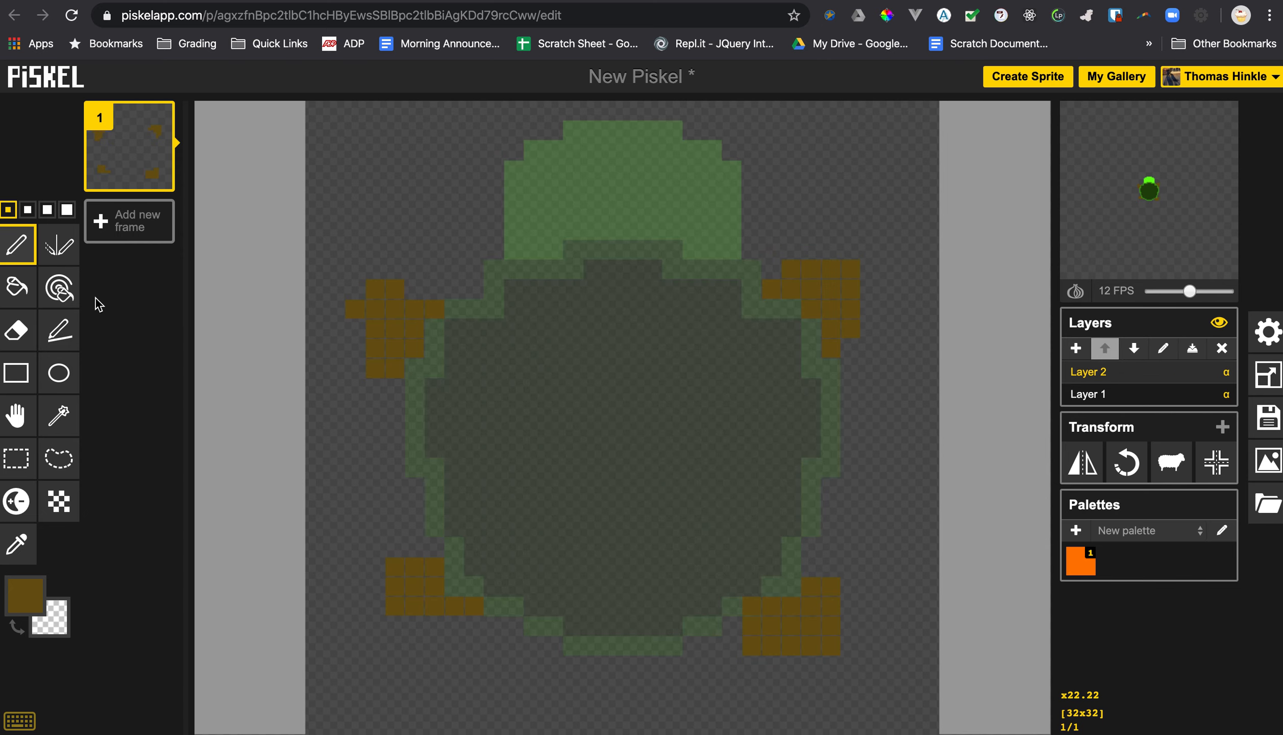
click(39, 608)
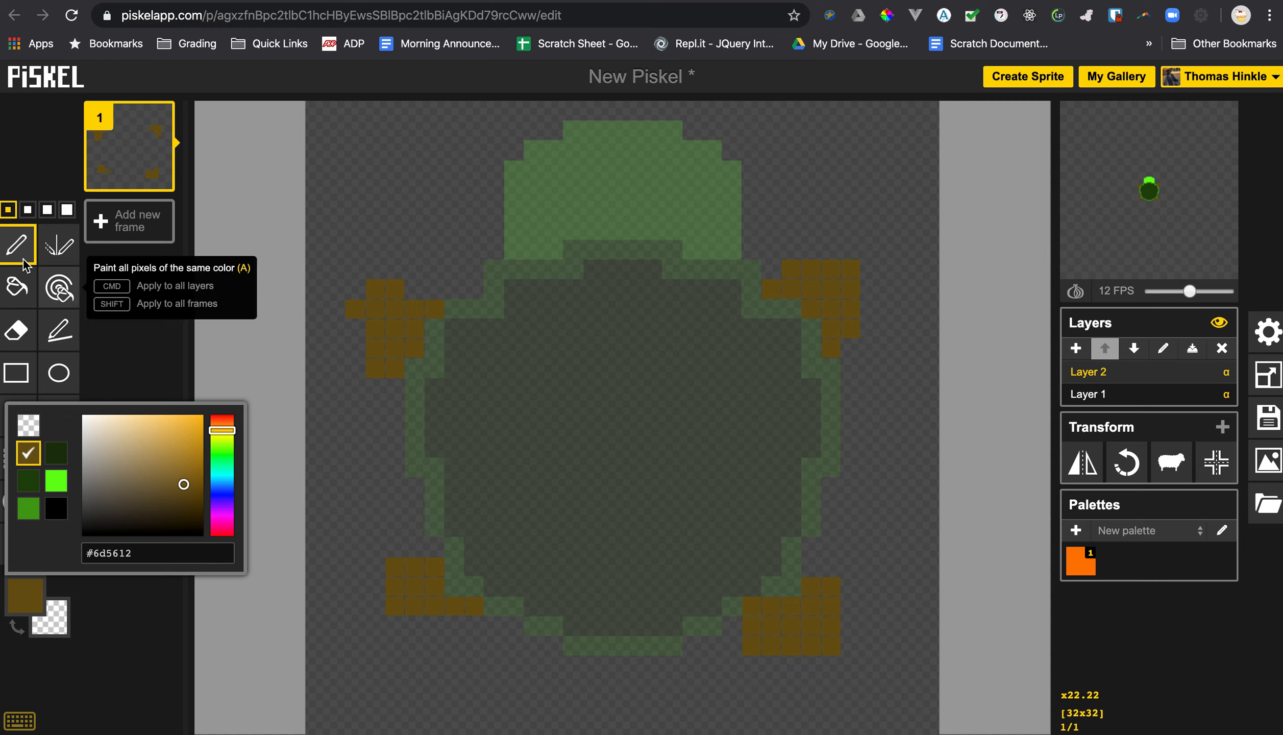
click(17, 245)
mouse_move(422, 288)
mouse_down()
mouse_move(381, 225)
mouse_move(346, 261)
mouse_move(351, 287)
mouse_up()
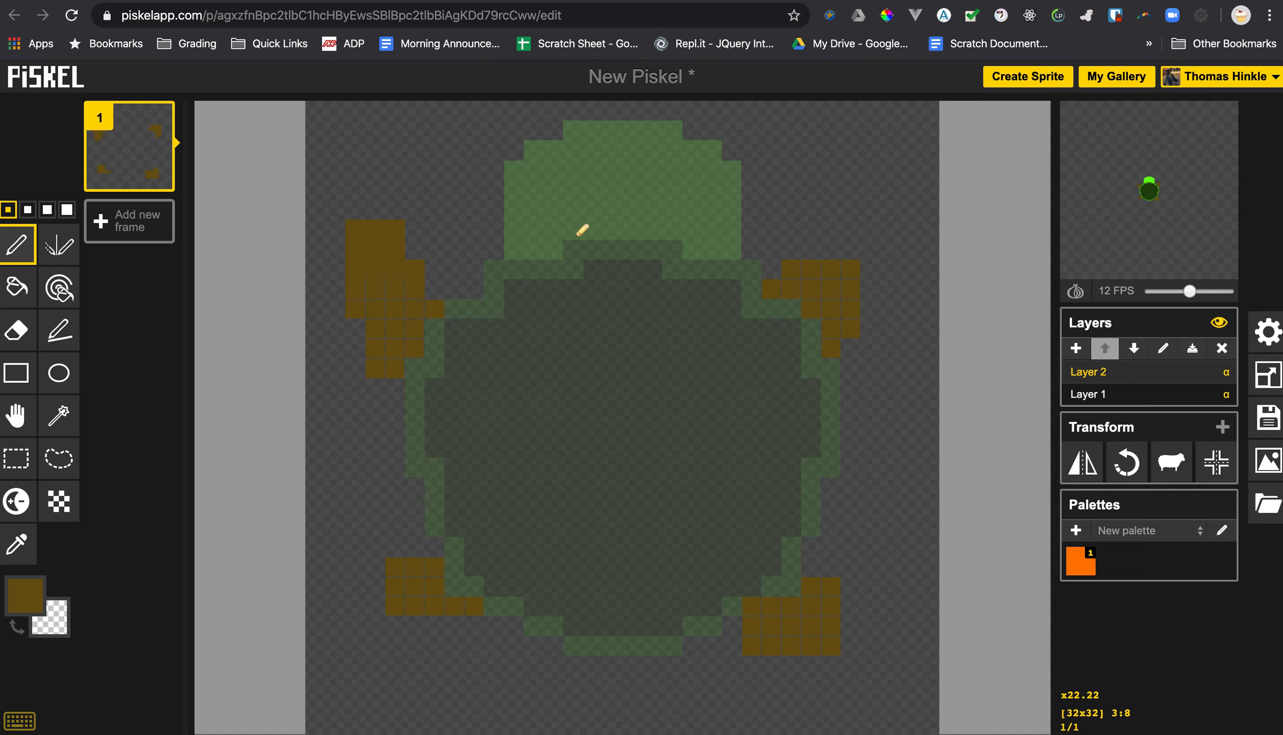
click(811, 248)
mouse_move(810, 228)
mouse_down()
mouse_move(817, 209)
mouse_move(848, 217)
mouse_move(843, 244)
mouse_move(828, 240)
mouse_up()
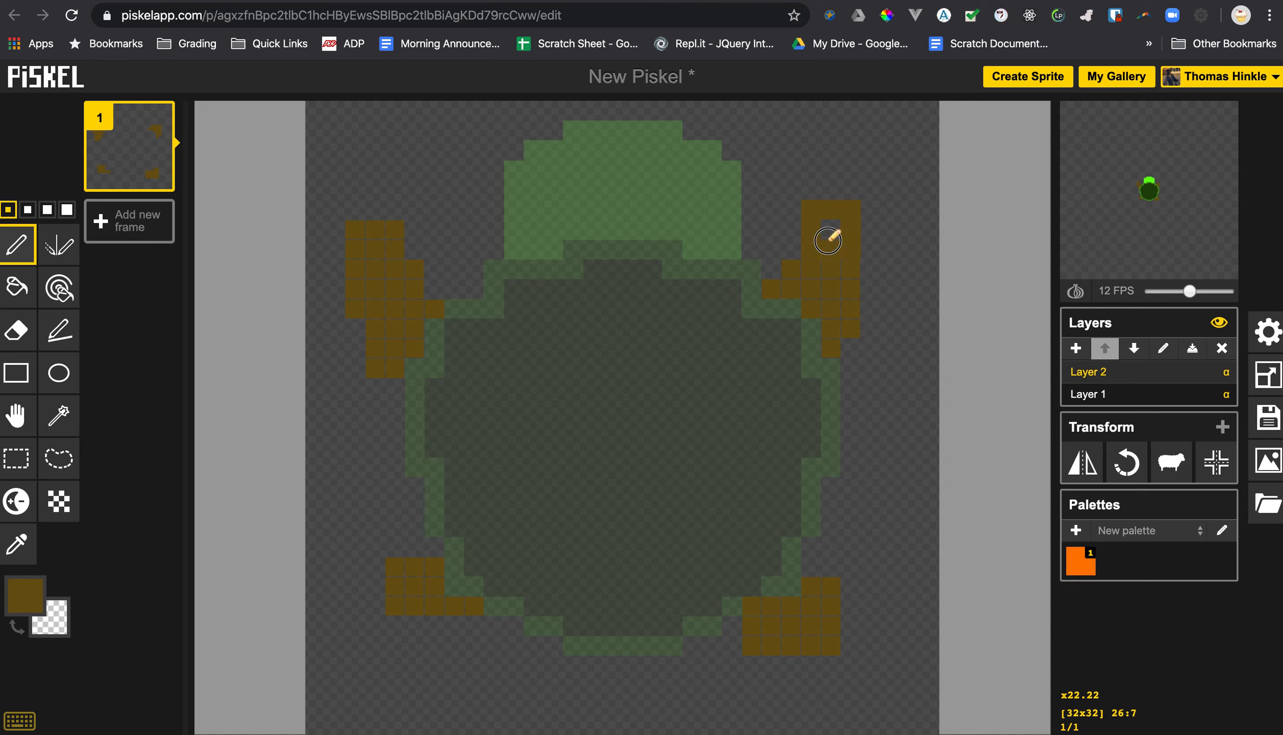
mouse_move(374, 567)
mouse_down()
mouse_move(330, 573)
mouse_move(346, 606)
mouse_move(372, 606)
mouse_move(353, 590)
mouse_up()
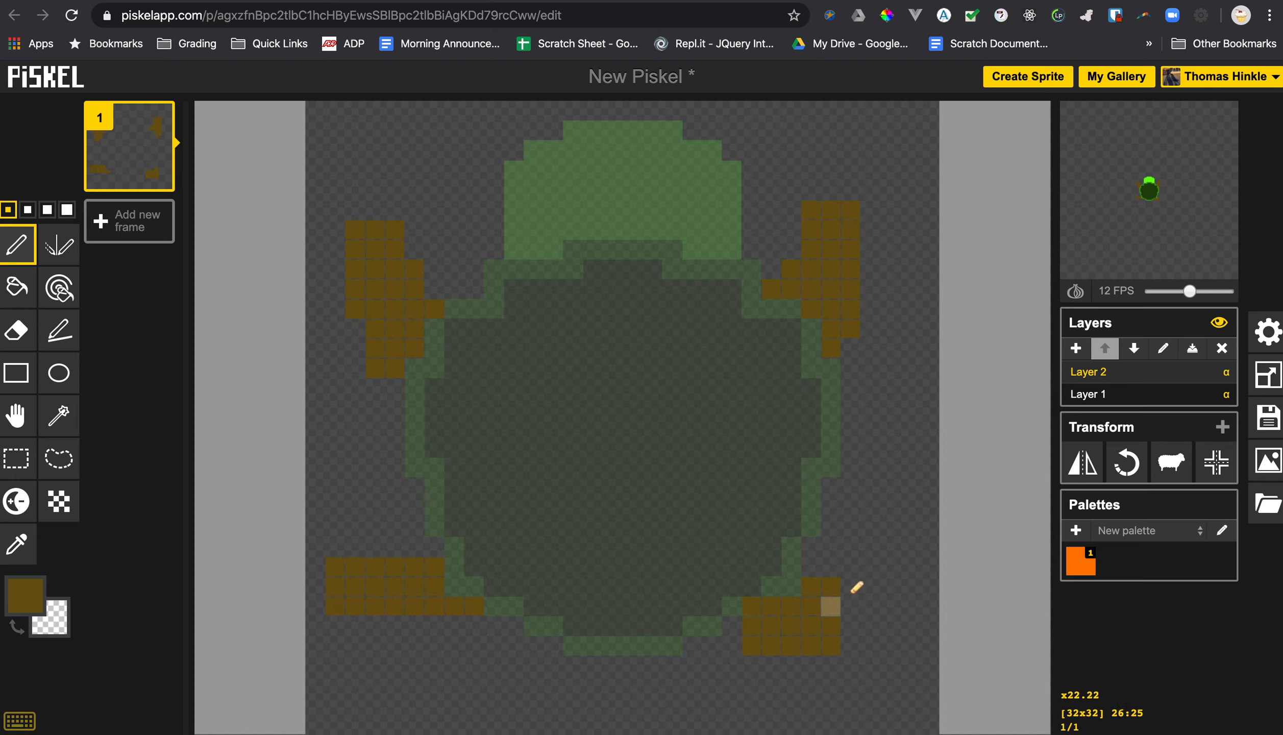
mouse_move(848, 584)
mouse_down()
mouse_move(888, 586)
mouse_move(888, 633)
mouse_up()
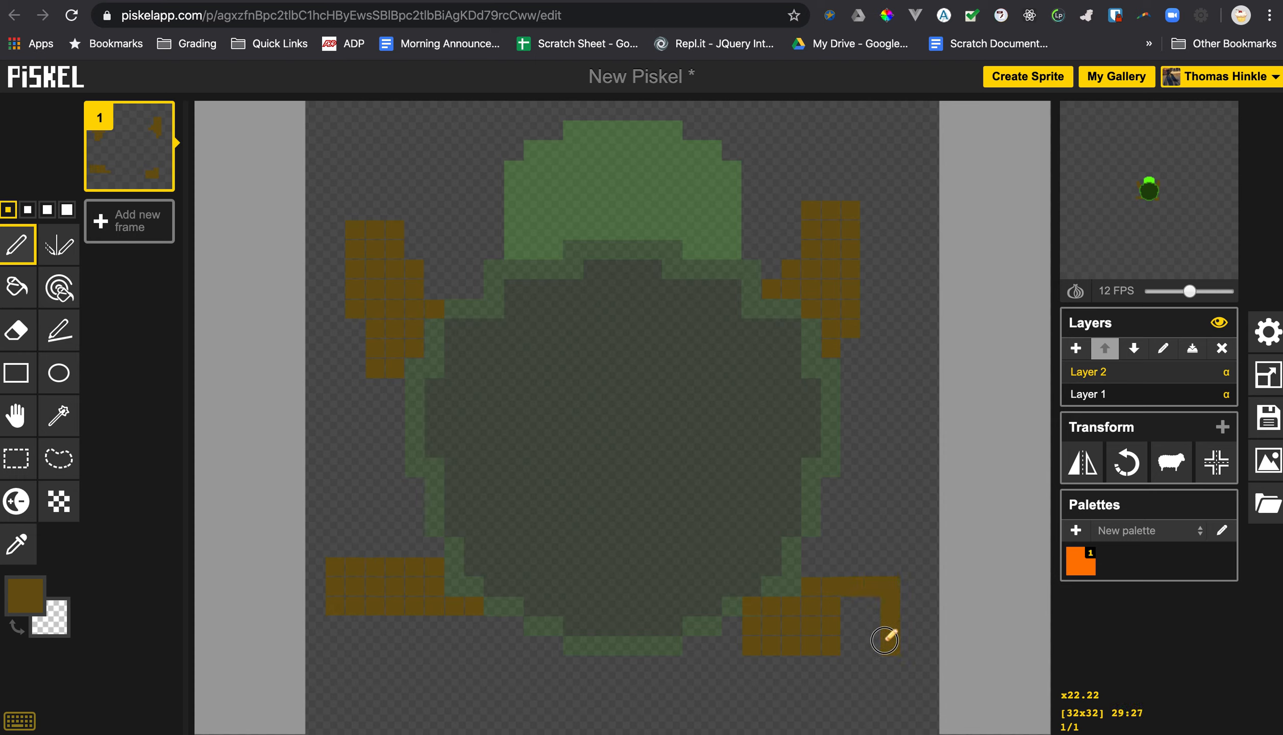
drag(850, 620, 866, 611)
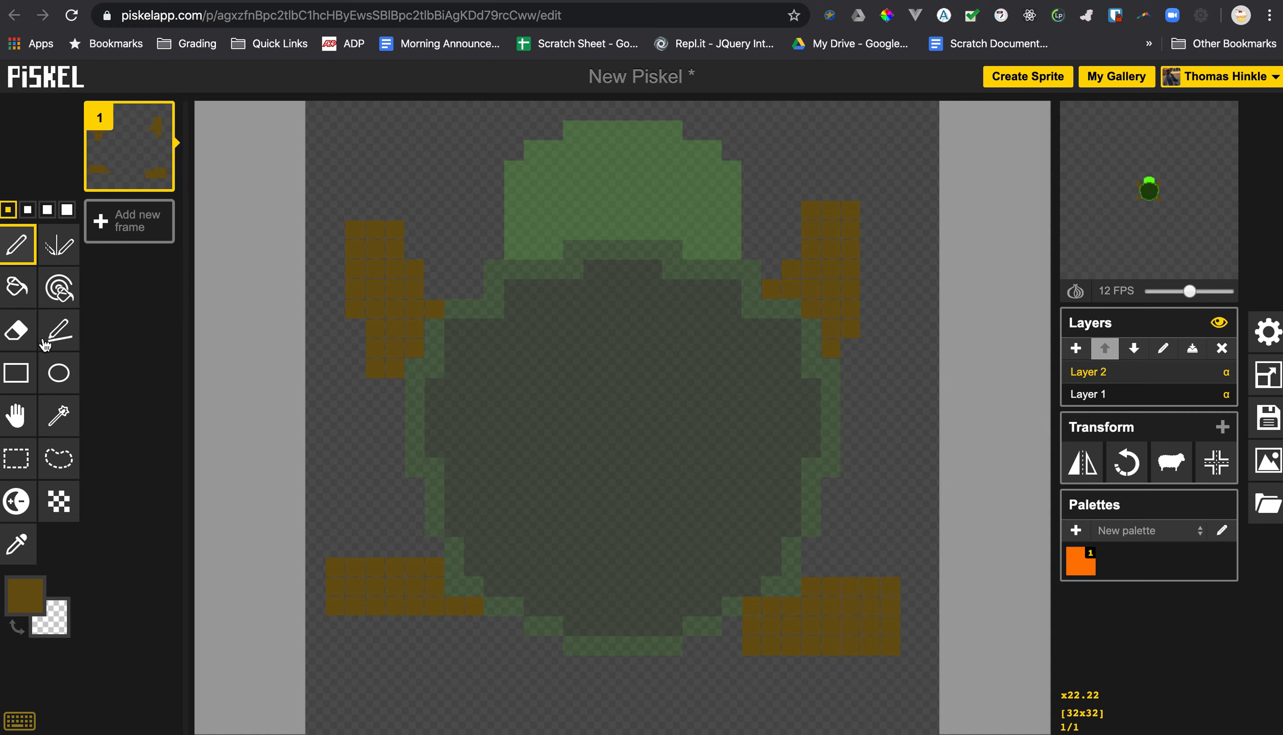
Step: Set the drawing colour to dark brown #433508 and outline all four legs with it
click(25, 595)
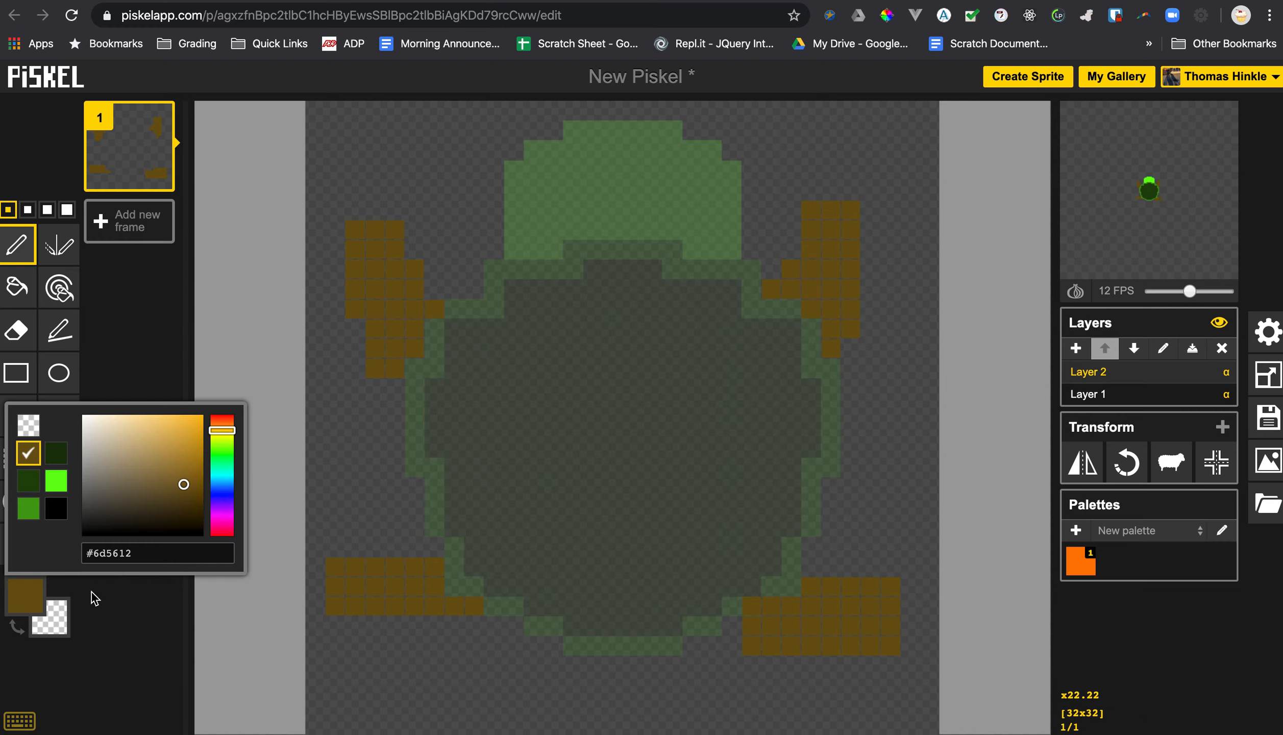
click(189, 503)
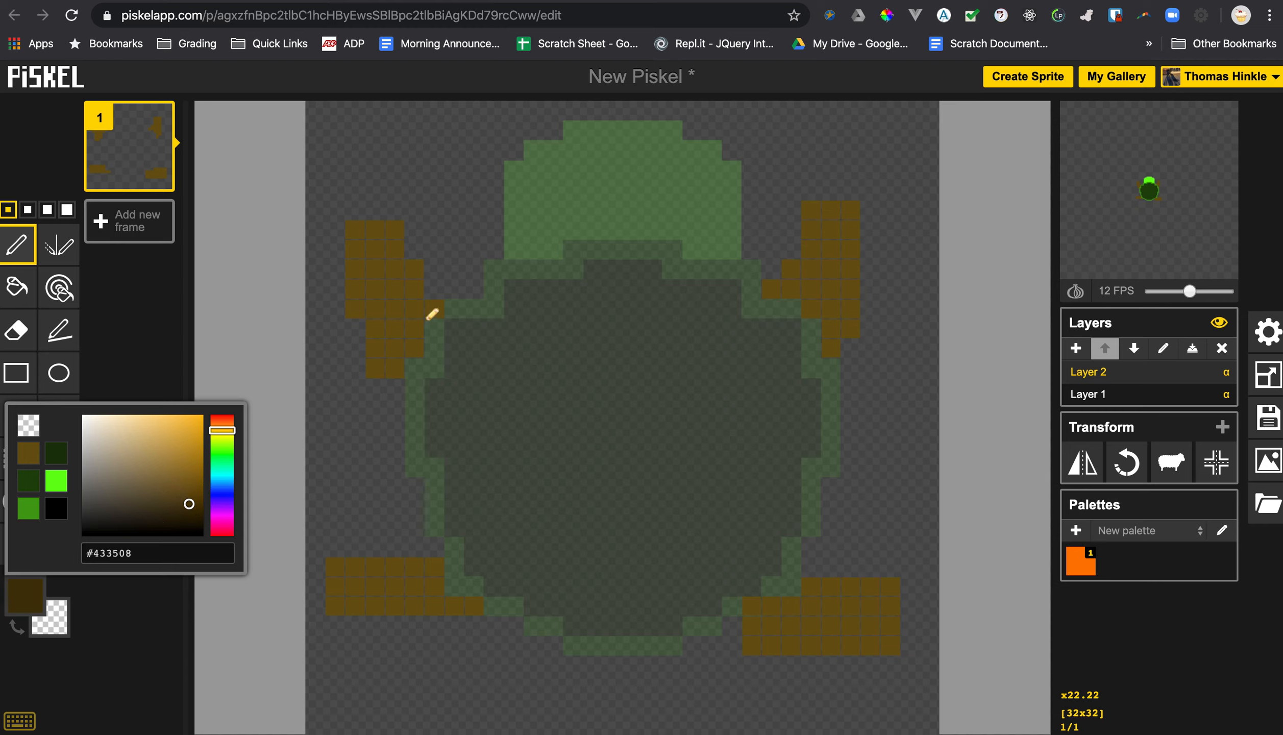
mouse_move(438, 292)
mouse_down()
mouse_move(430, 252)
mouse_move(395, 209)
mouse_move(353, 211)
mouse_move(343, 327)
mouse_move(365, 382)
mouse_move(401, 385)
mouse_up()
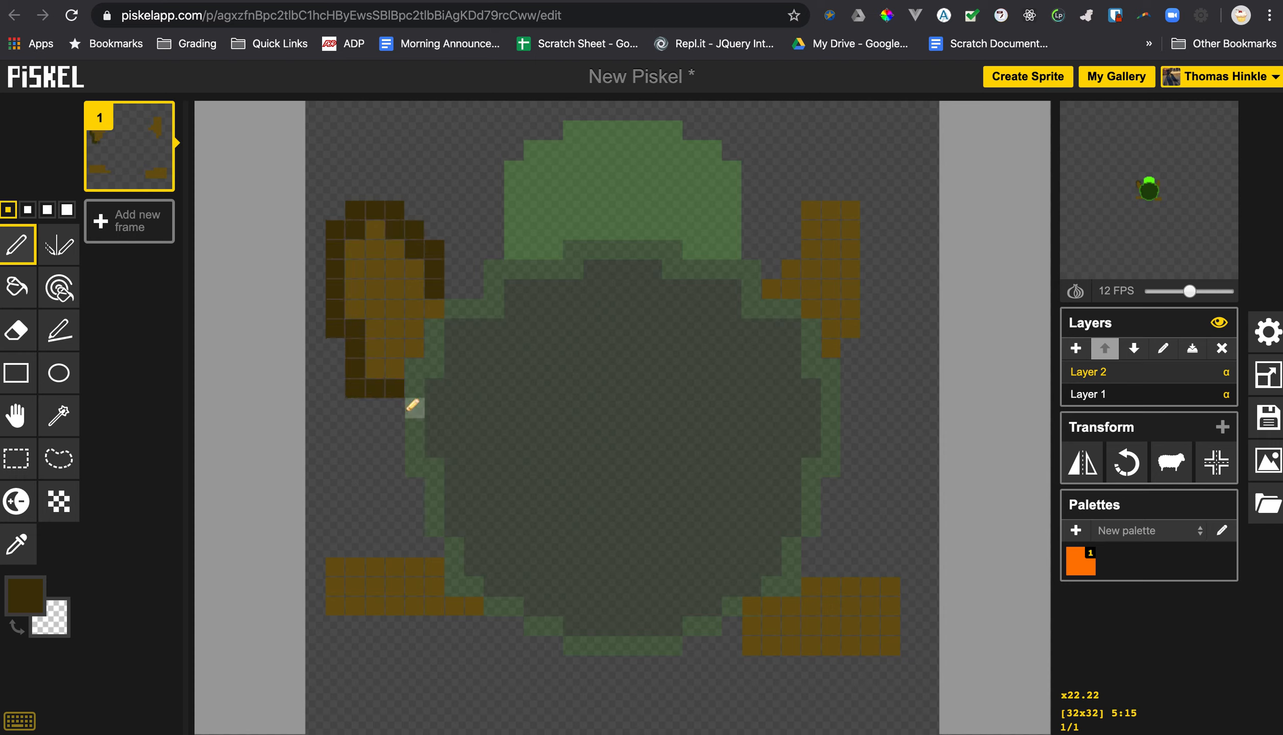
mouse_move(435, 546)
mouse_down()
mouse_move(315, 547)
mouse_move(314, 602)
mouse_move(390, 628)
mouse_move(494, 625)
mouse_up()
mouse_move(731, 624)
mouse_down()
mouse_move(735, 661)
mouse_move(903, 661)
mouse_move(901, 576)
mouse_move(804, 564)
mouse_up()
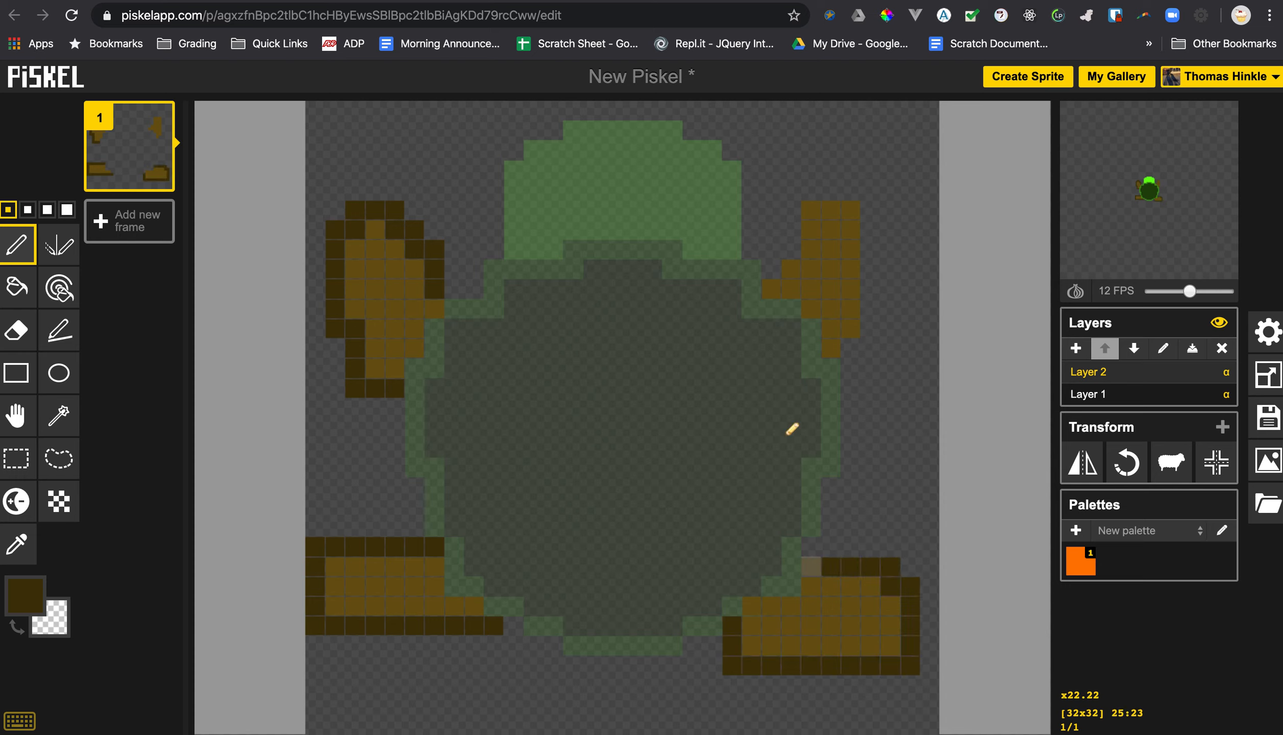
mouse_move(845, 360)
mouse_down()
mouse_move(864, 274)
mouse_move(847, 196)
mouse_move(804, 196)
mouse_move(772, 272)
mouse_up()
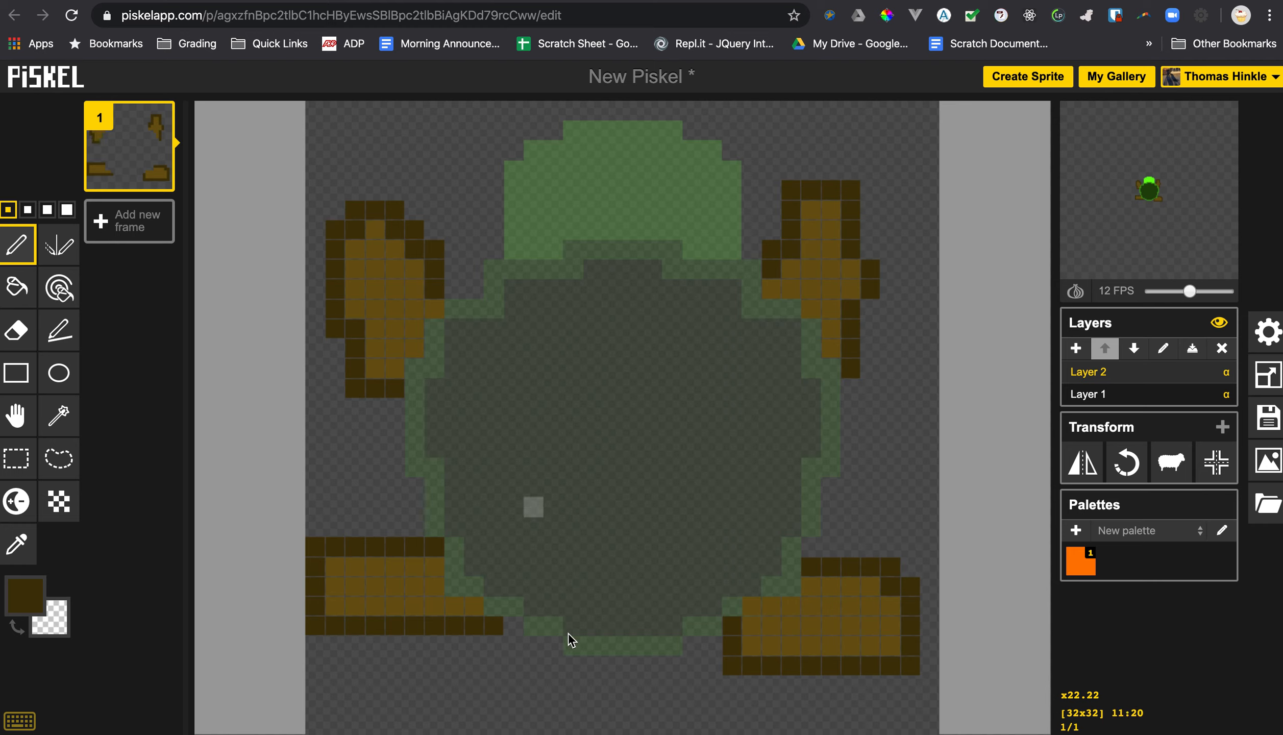
Step: Draw a short dark brown tail below the body and erase part of its lower end to narrow the tip
mouse_move(578, 670)
mouse_down()
mouse_move(566, 719)
mouse_move(608, 703)
mouse_move(619, 663)
mouse_move(588, 686)
mouse_up()
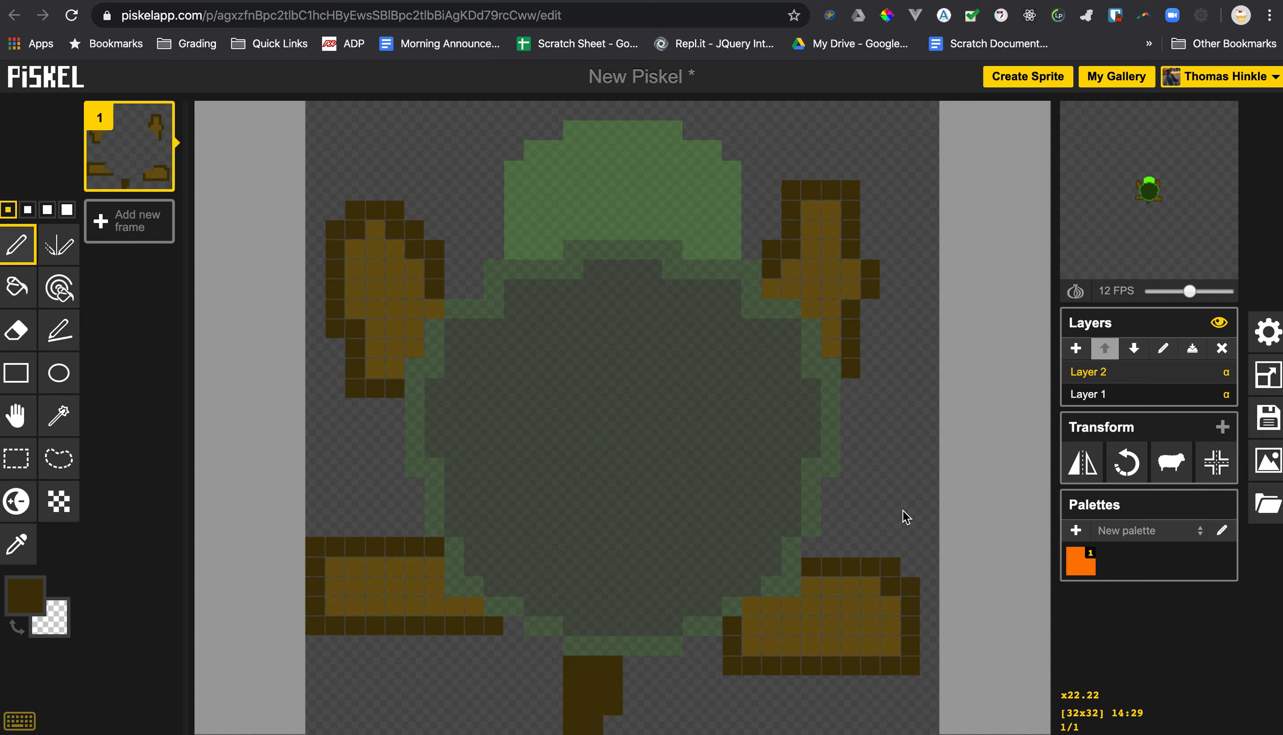
scroll(866, 521, down, 1)
scroll(867, 521, down, 4)
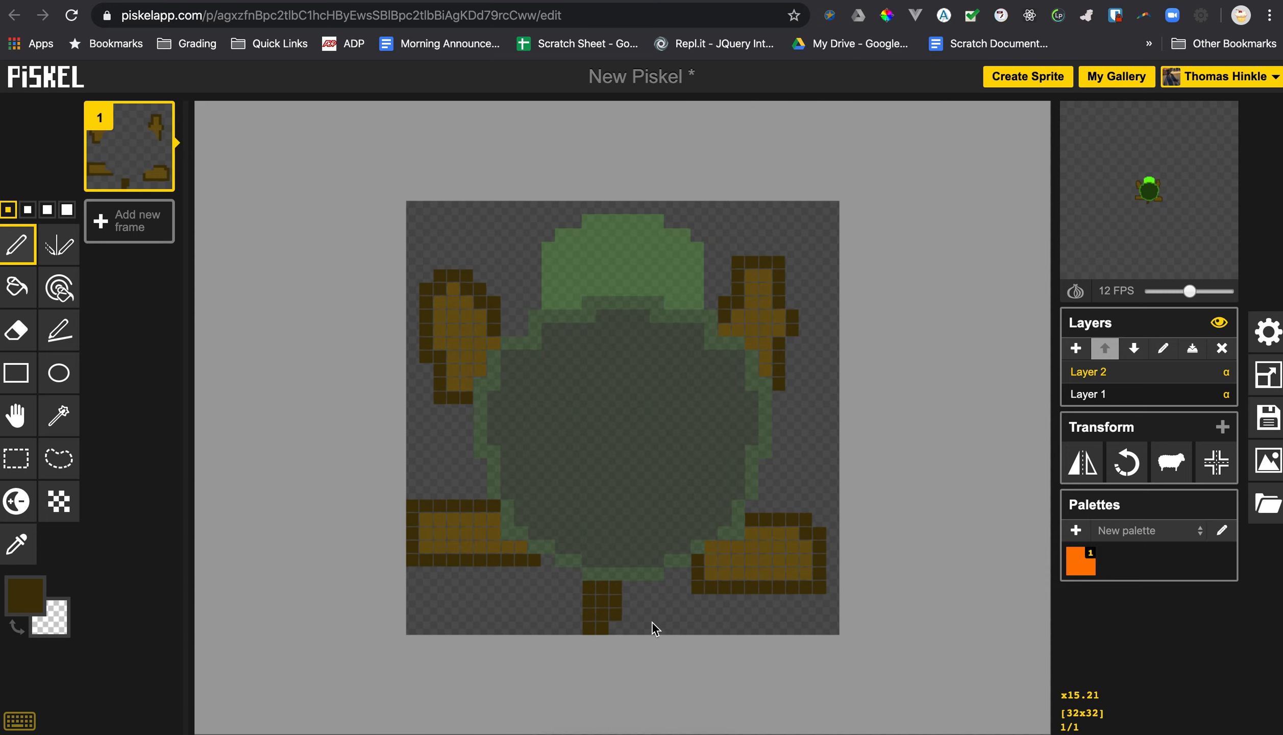
key(e)
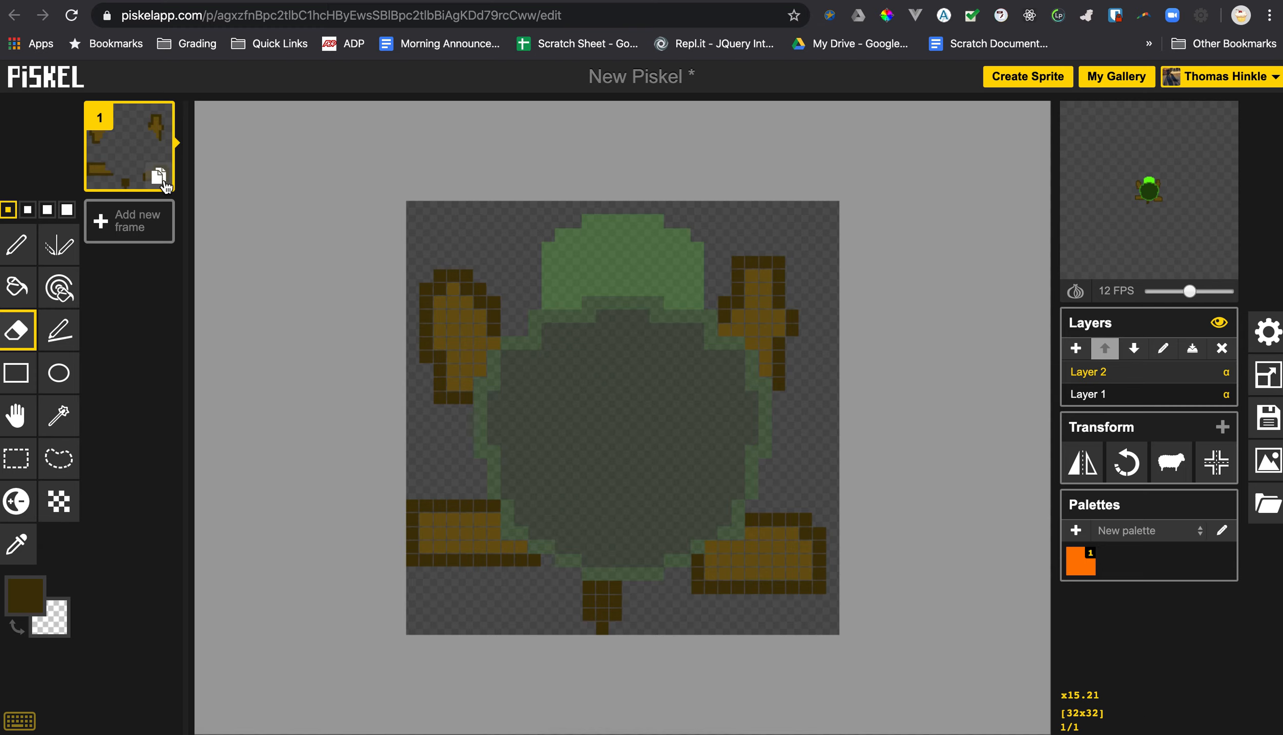
Step: Duplicate the first frame and try to rotate the copy's lower-right leg using a rectangular selection
click(159, 176)
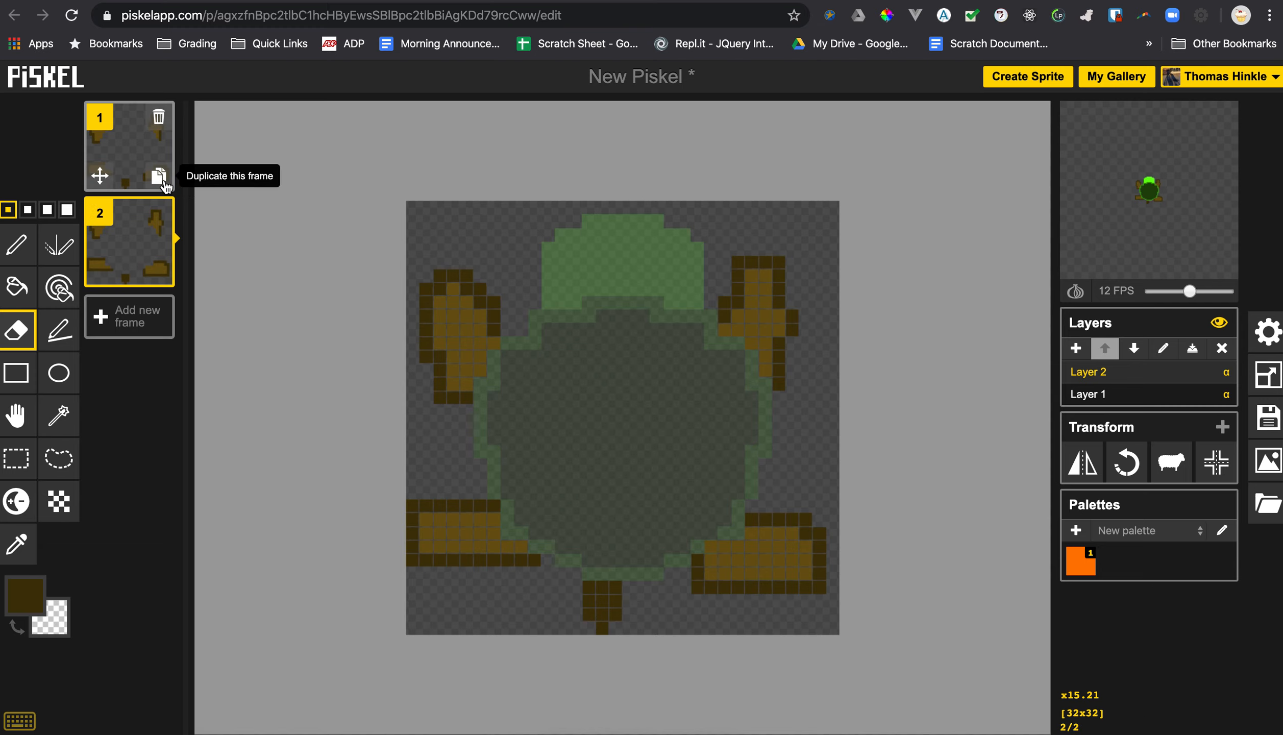
click(16, 424)
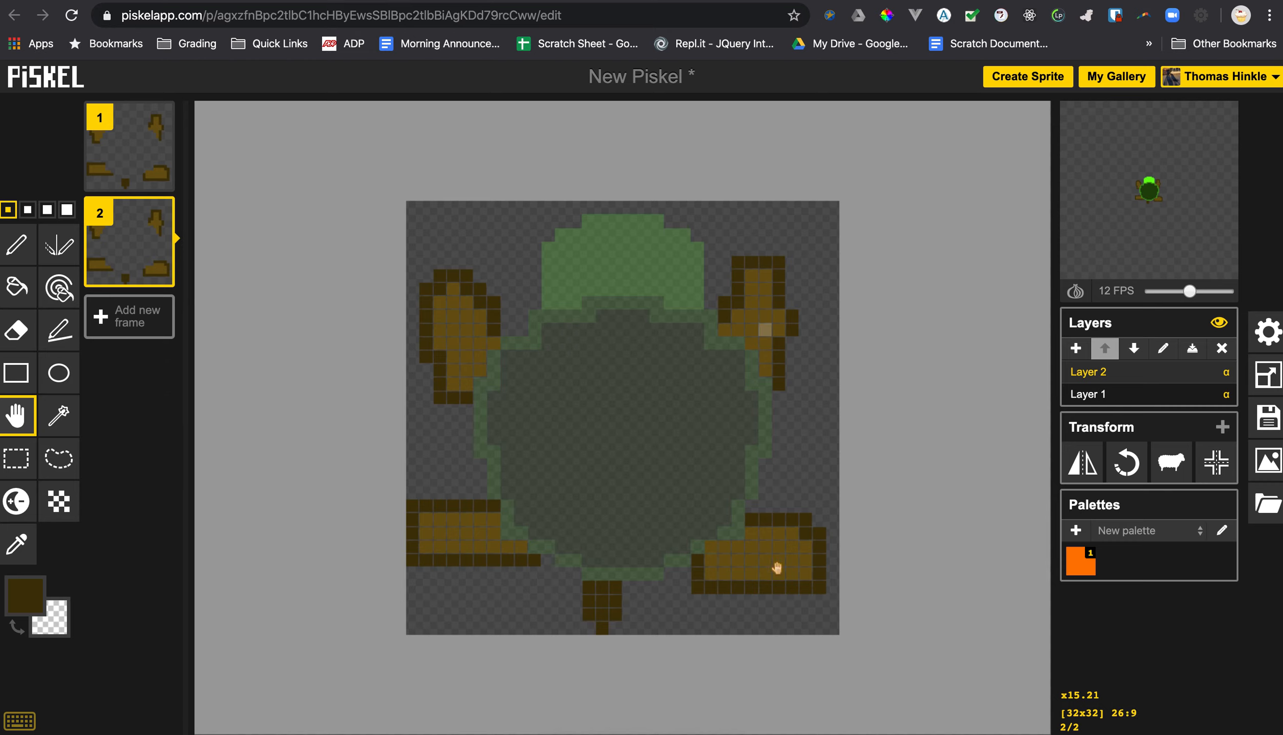
click(15, 459)
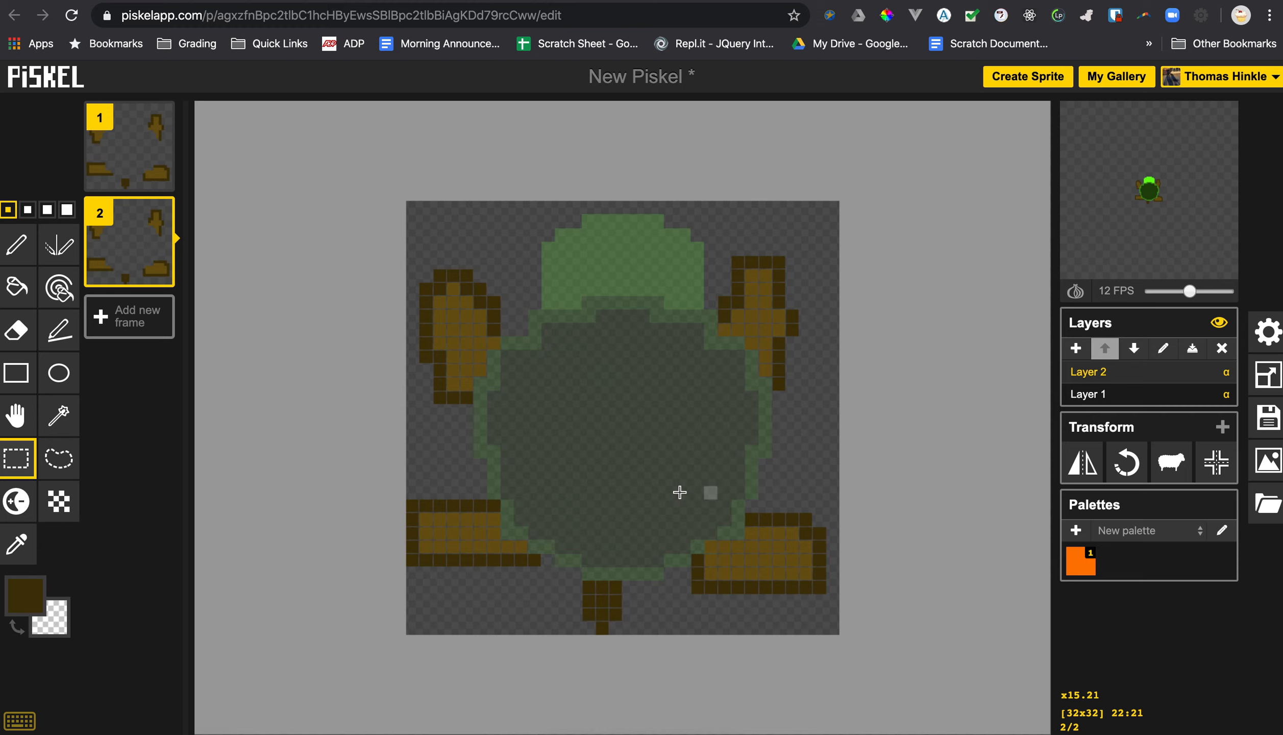
drag(679, 491, 847, 631)
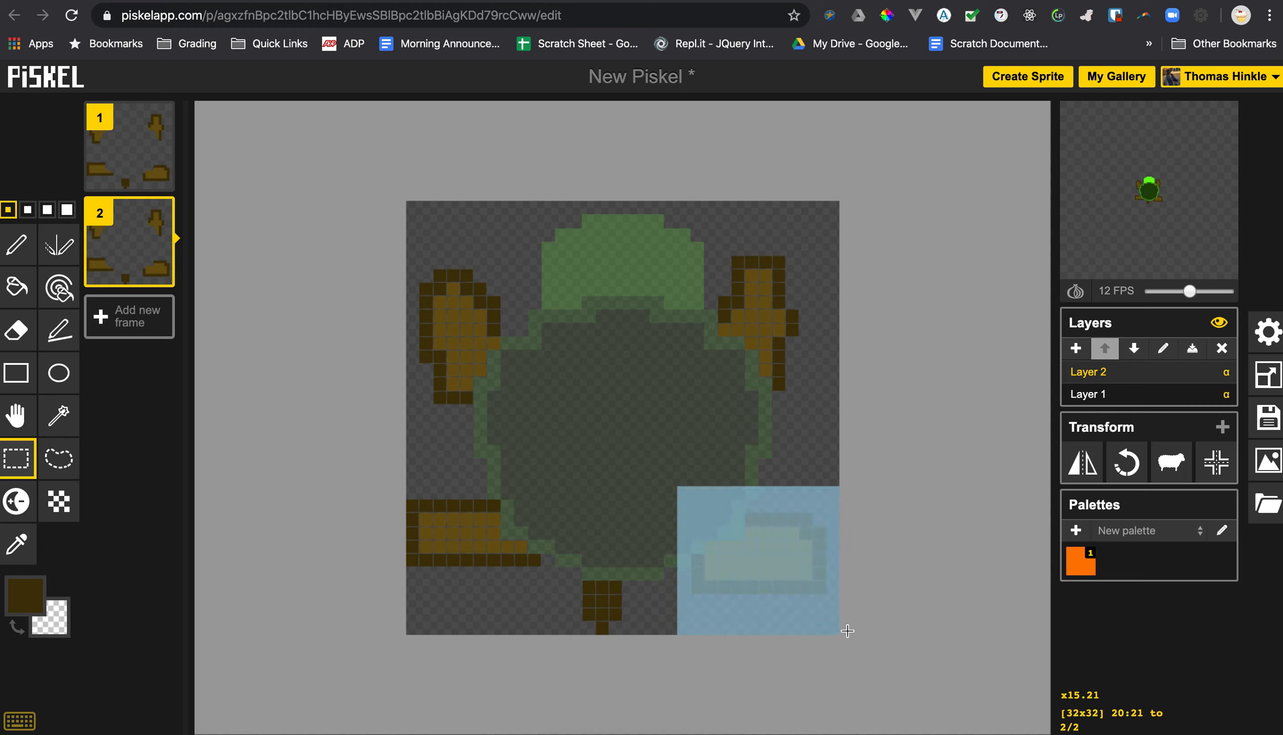
click(1138, 466)
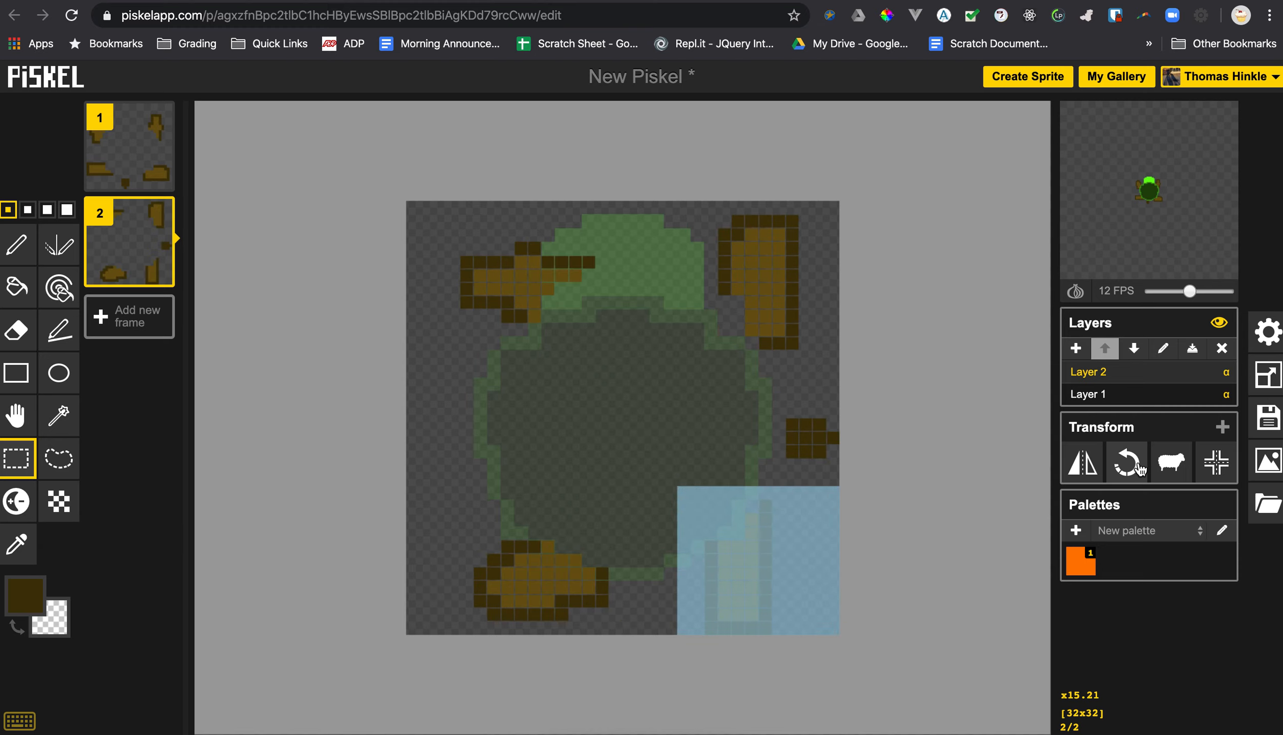
Step: Try rotating the second frame's Layer 2 artwork once more and shift it down one pixel
click(1138, 466)
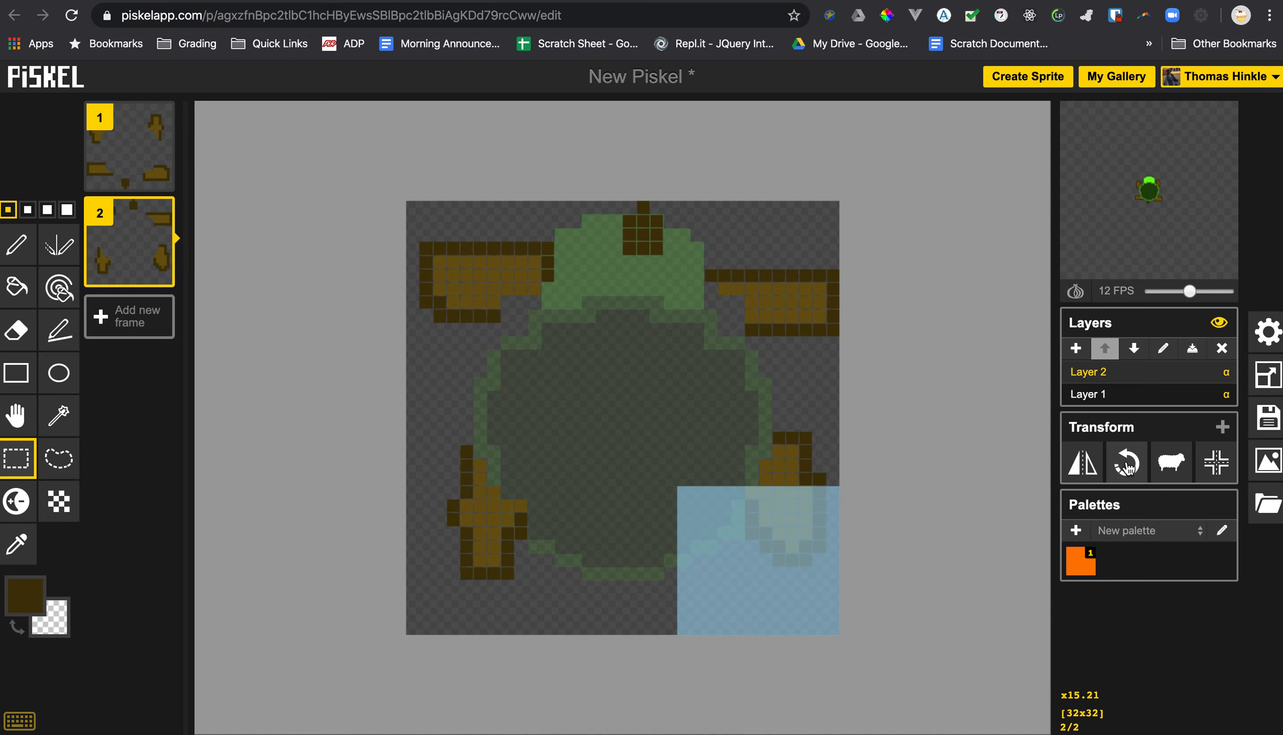
click(19, 421)
drag(796, 502, 797, 519)
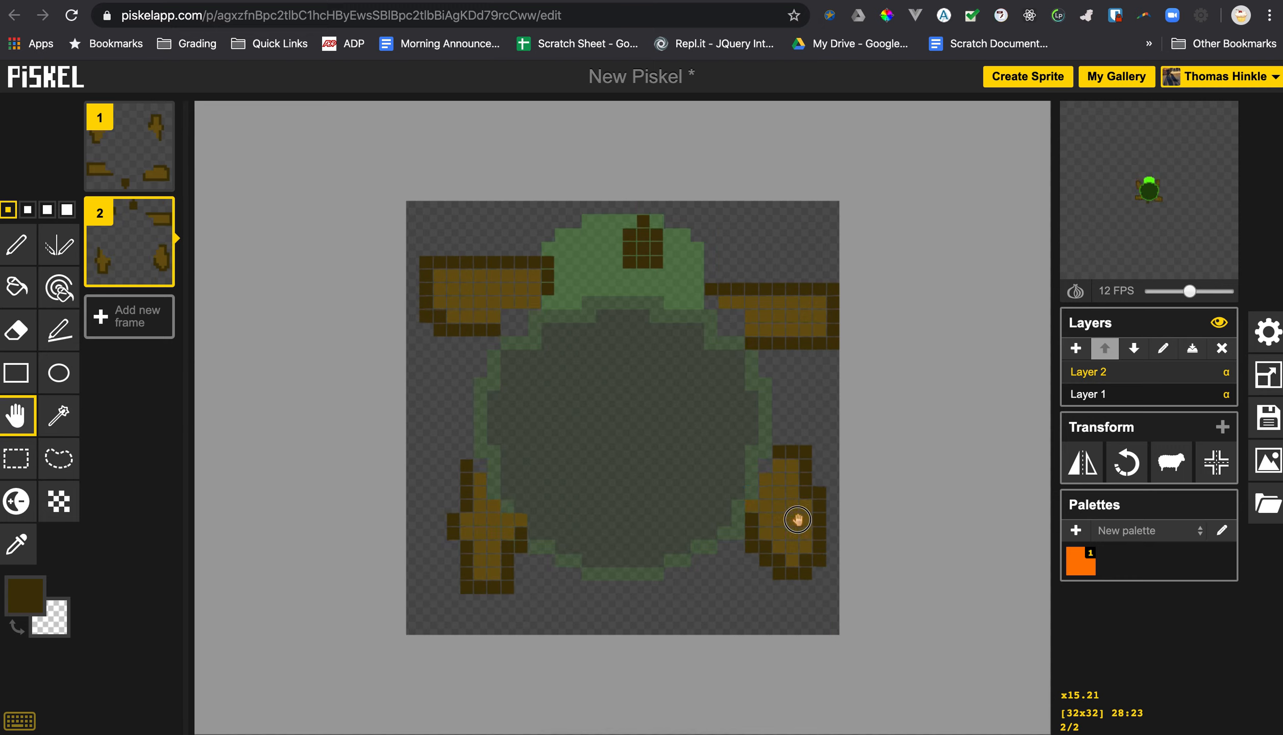
Step: Replace the rotated second frame with a fresh duplicate of frame 1 and shift the copy's Layer 2 artwork down one pixel
mouse_move(120, 203)
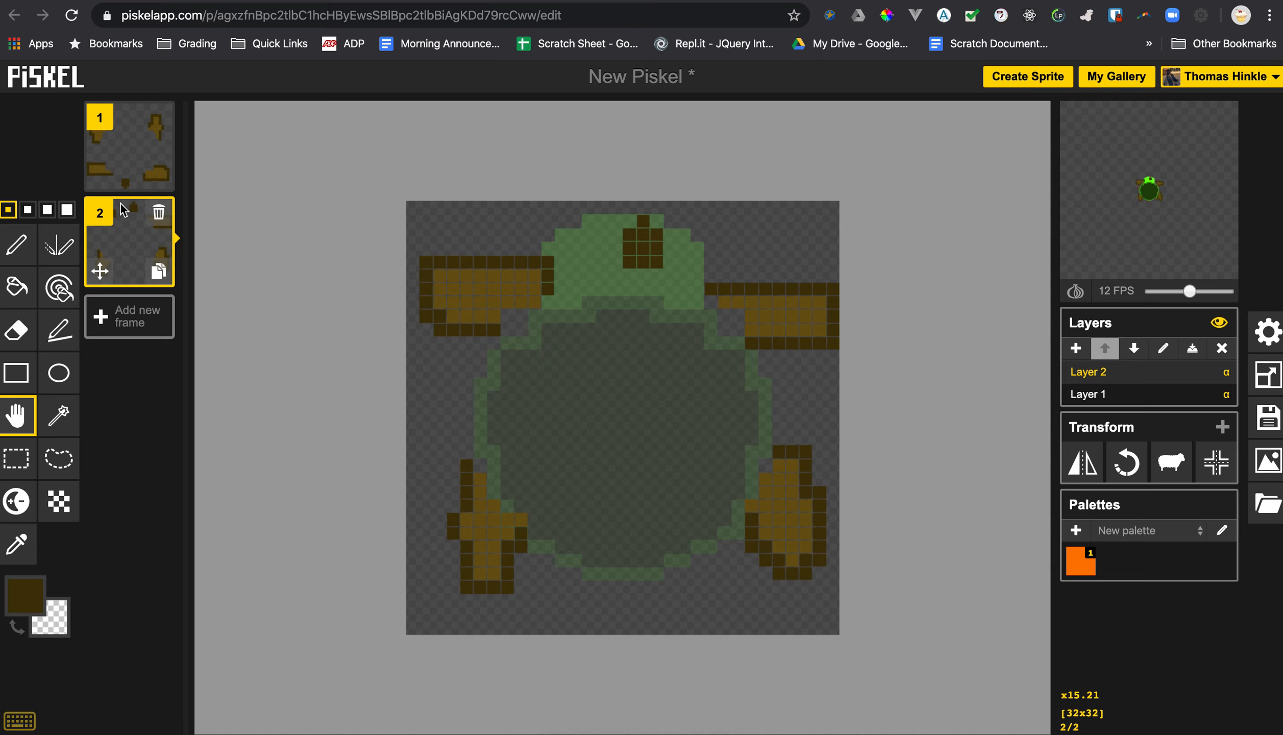
click(156, 212)
click(159, 177)
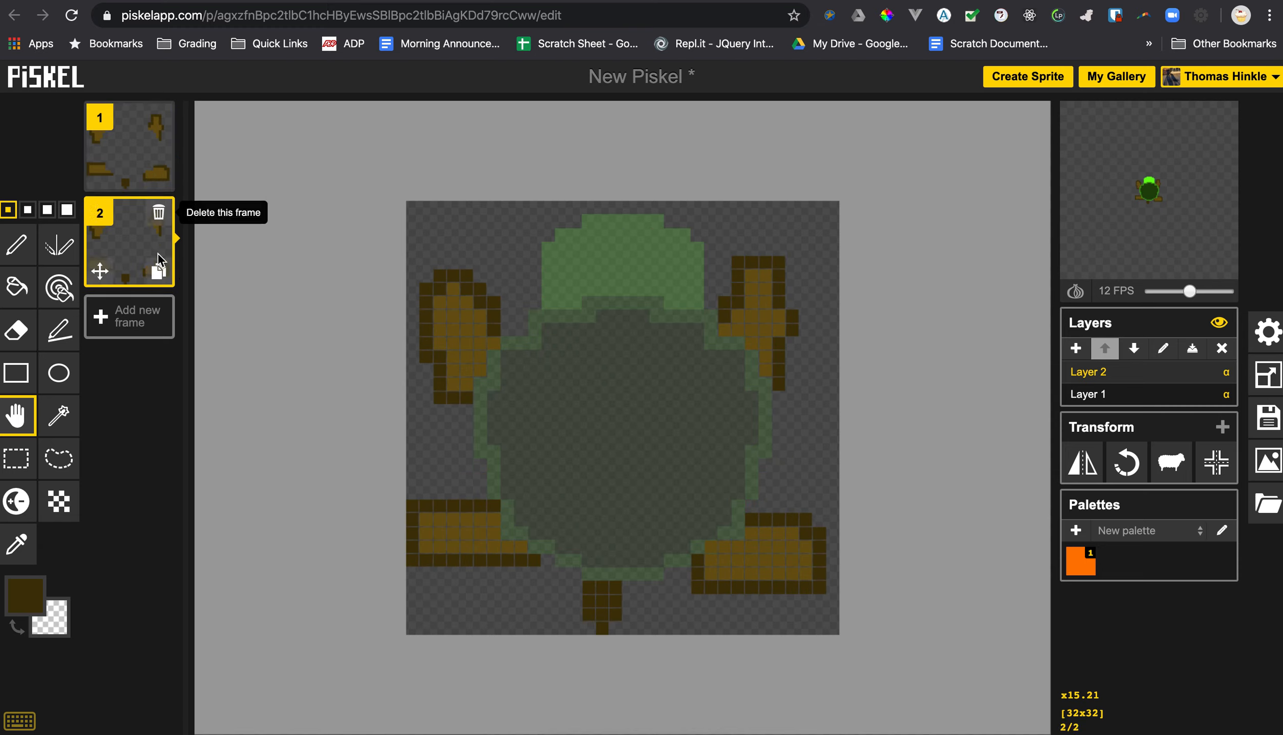
drag(752, 322, 753, 330)
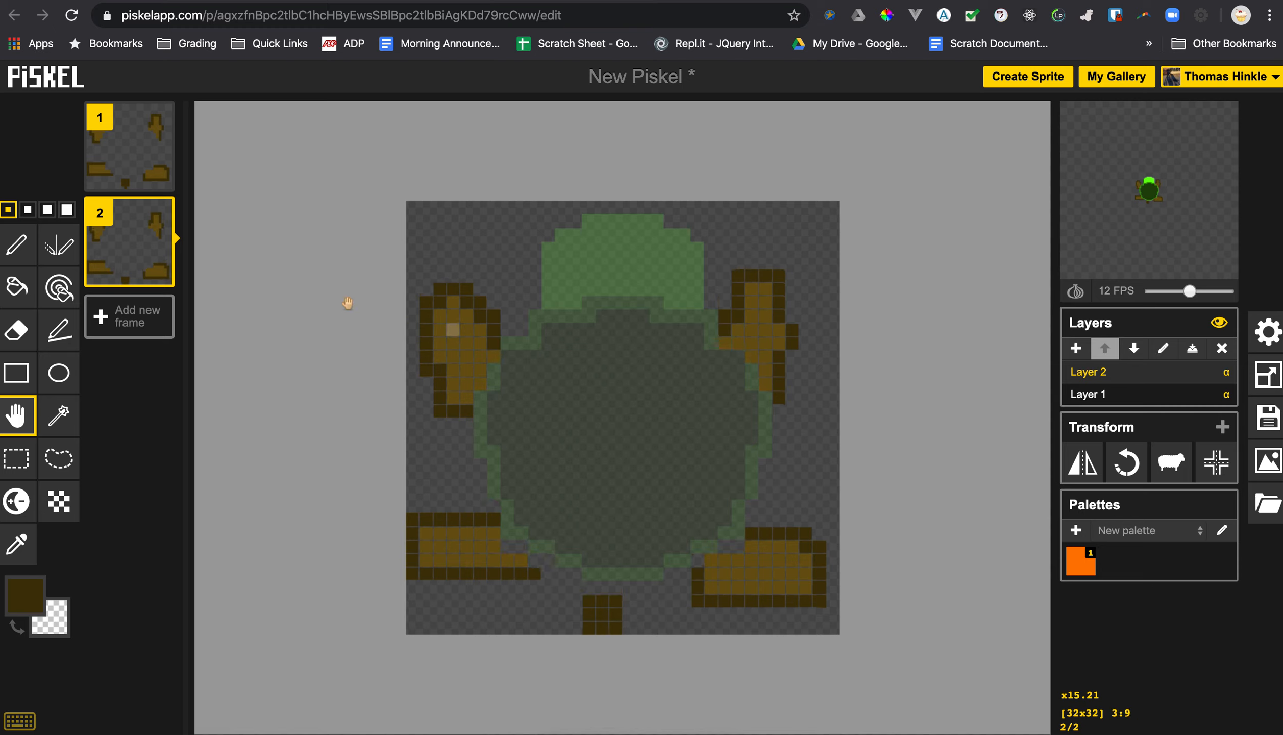
Step: Draw new dark brown outline edges on frame 2's two lower legs with the Pen tool, extending both legs one pixel downward
mouse_move(127, 250)
click(13, 246)
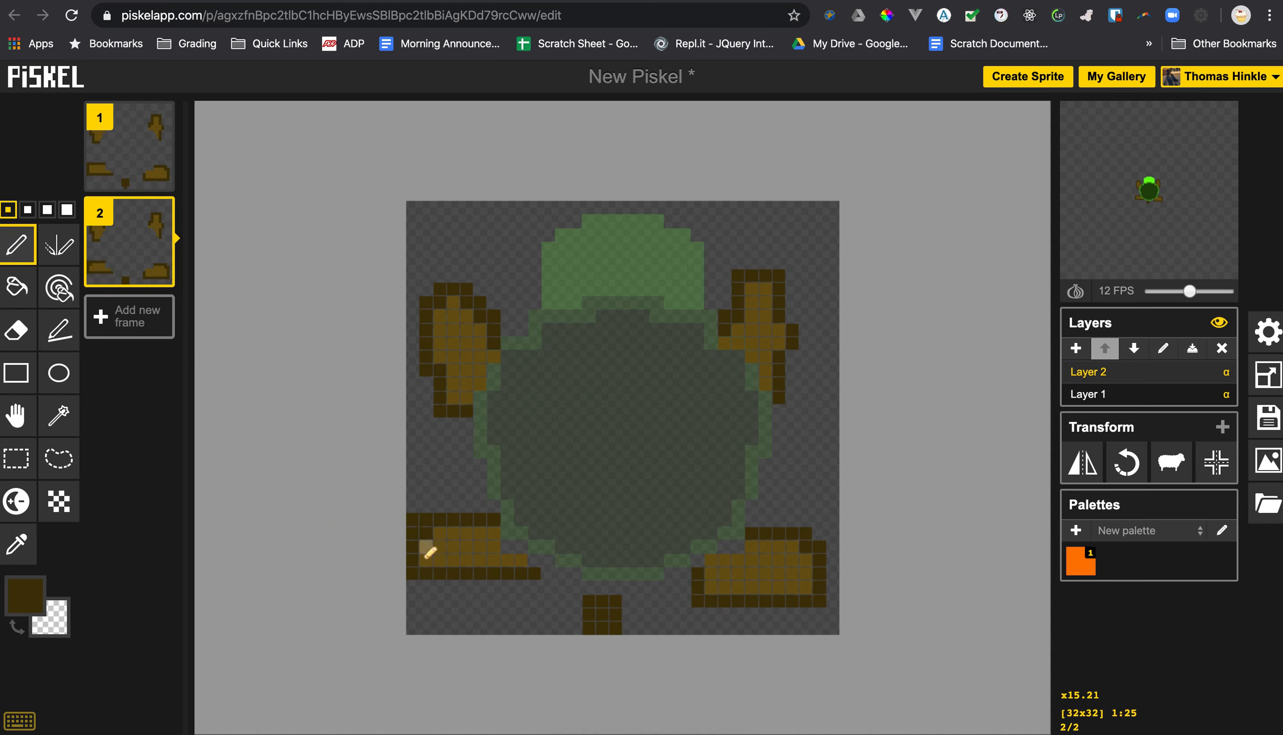
mouse_move(424, 558)
mouse_down()
mouse_move(423, 542)
mouse_move(425, 579)
mouse_move(528, 580)
mouse_up()
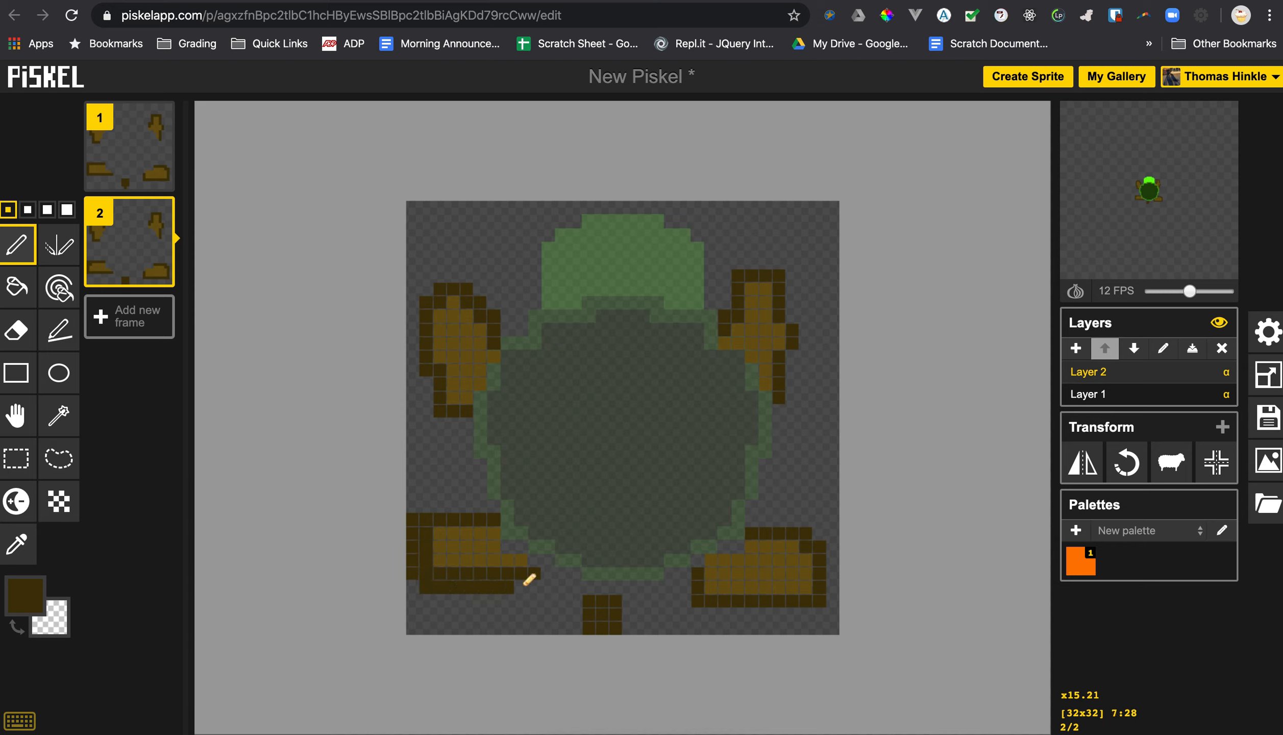
mouse_move(765, 619)
mouse_down()
mouse_move(720, 616)
mouse_move(796, 615)
mouse_move(809, 574)
mouse_up()
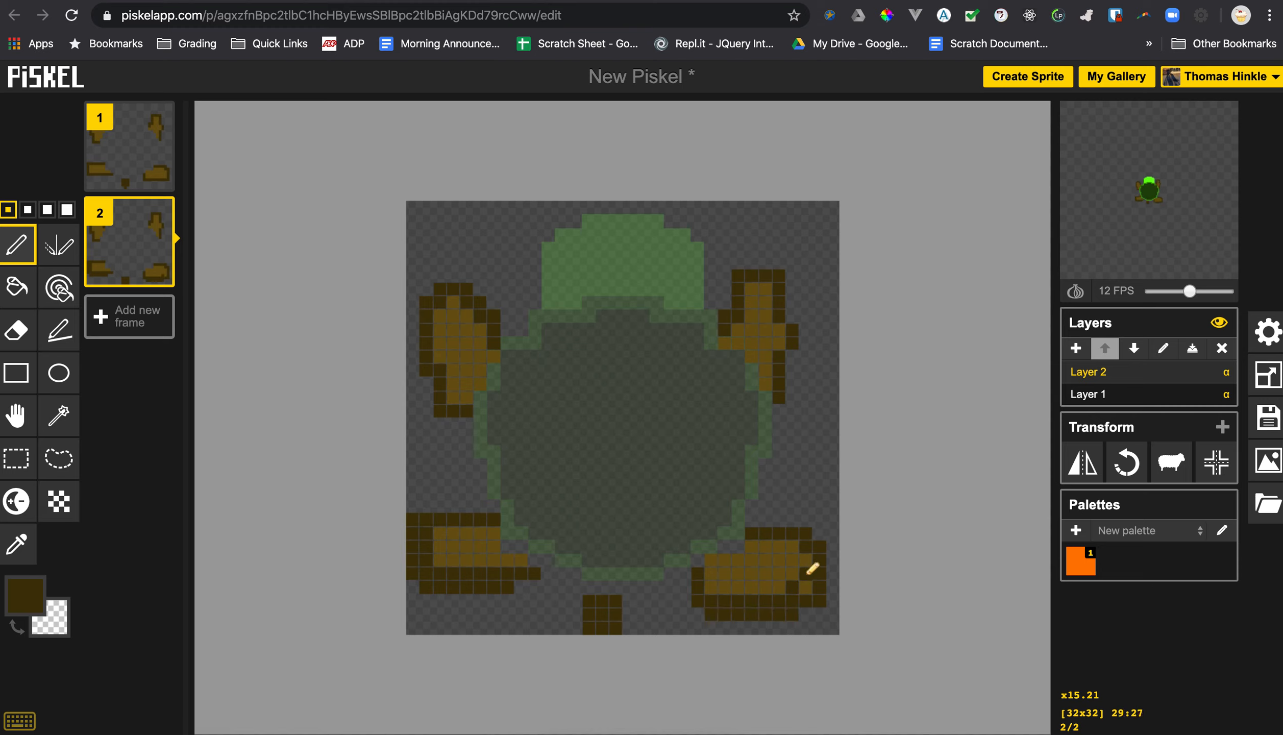
Step: Erase the lower-left leg's outer edge and old bottom outline, and the lower-right leg's old bottom outline and upper outer corner
click(16, 330)
mouse_move(420, 519)
mouse_down()
mouse_move(412, 577)
mouse_move(506, 568)
mouse_up()
drag(721, 601, 792, 592)
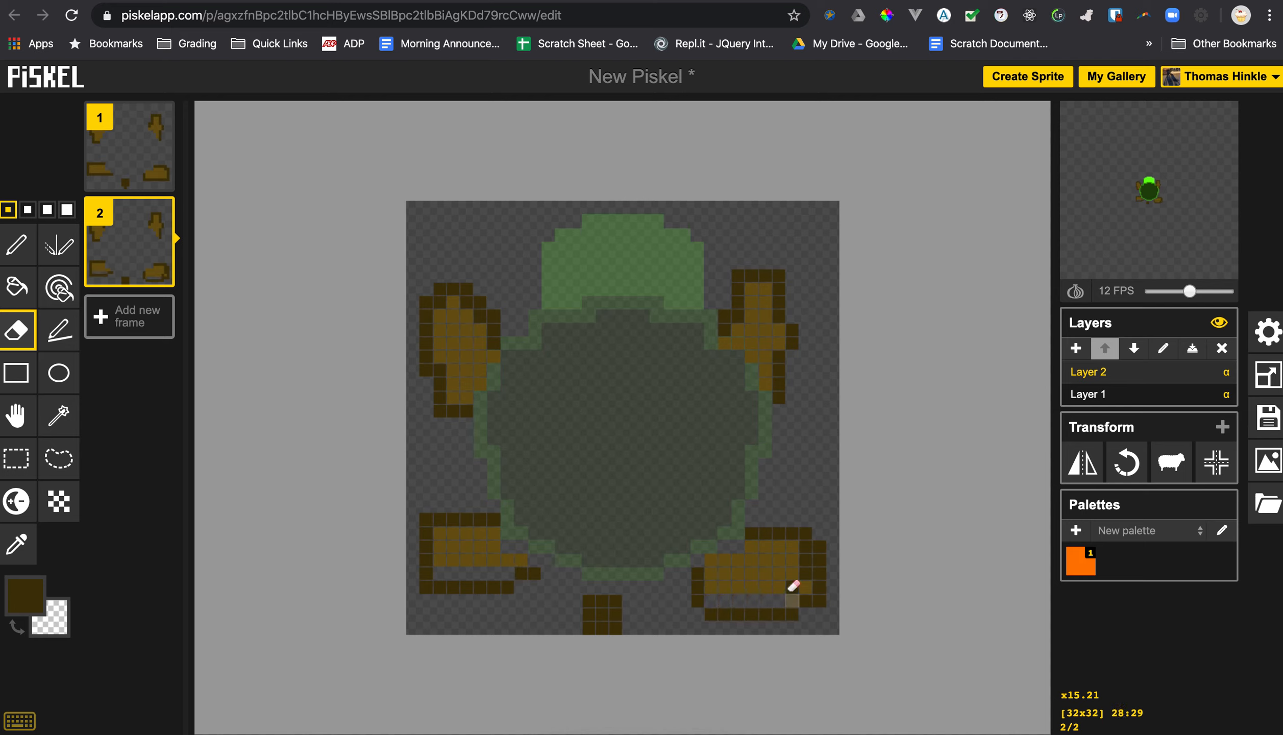
drag(807, 542, 816, 556)
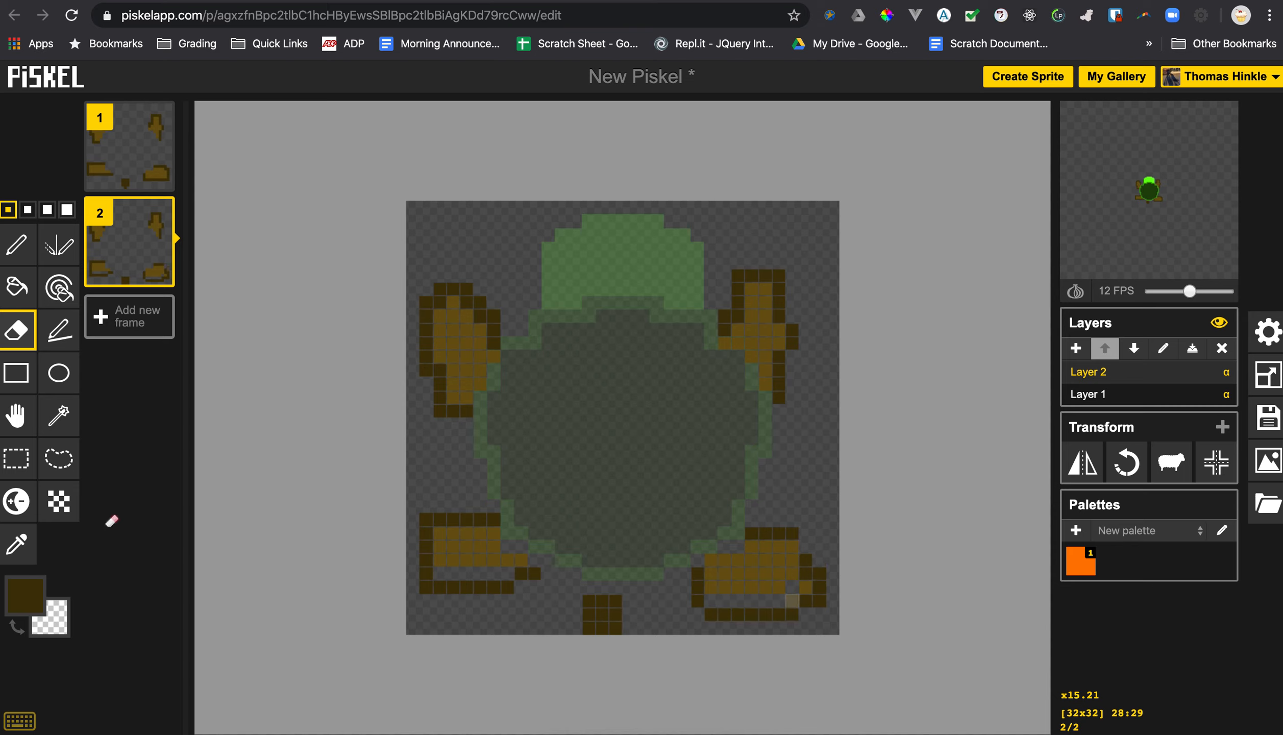
Step: Set the drawing colour to brown #6d5612 and fill the erased gaps inside both lower legs of frame 2
click(28, 597)
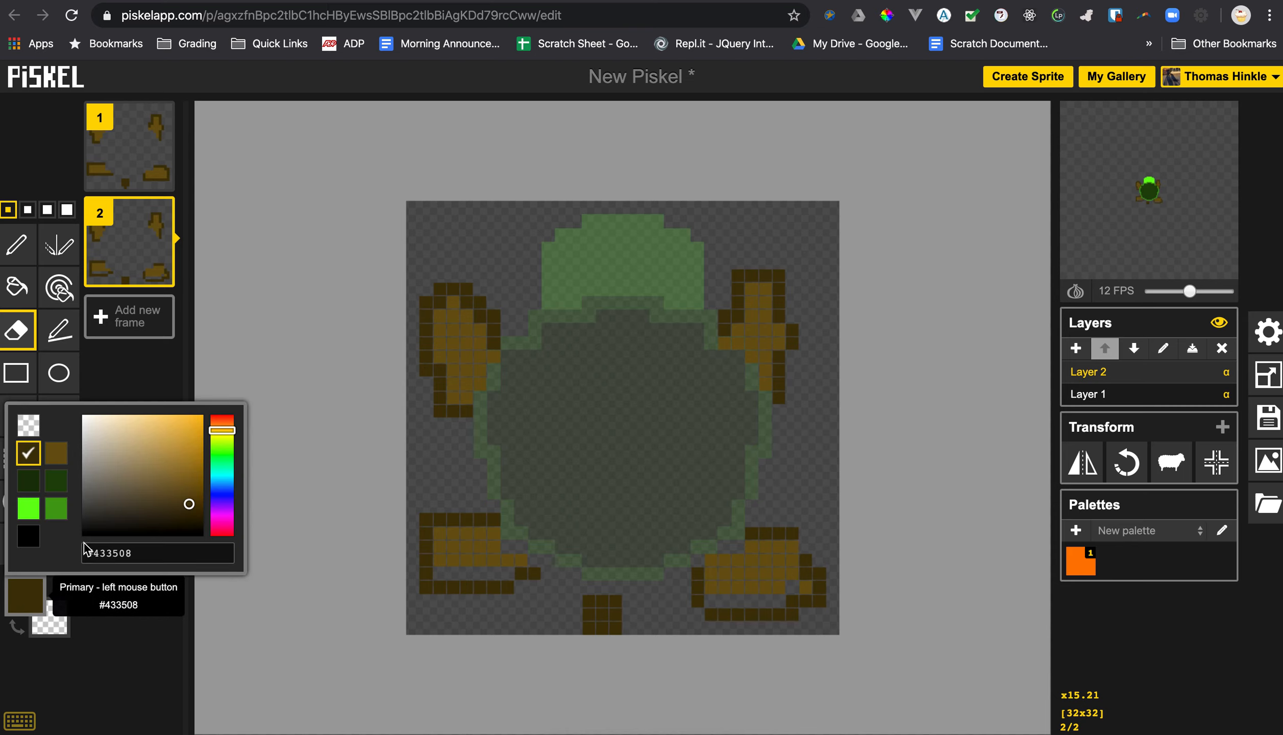
click(62, 461)
click(17, 245)
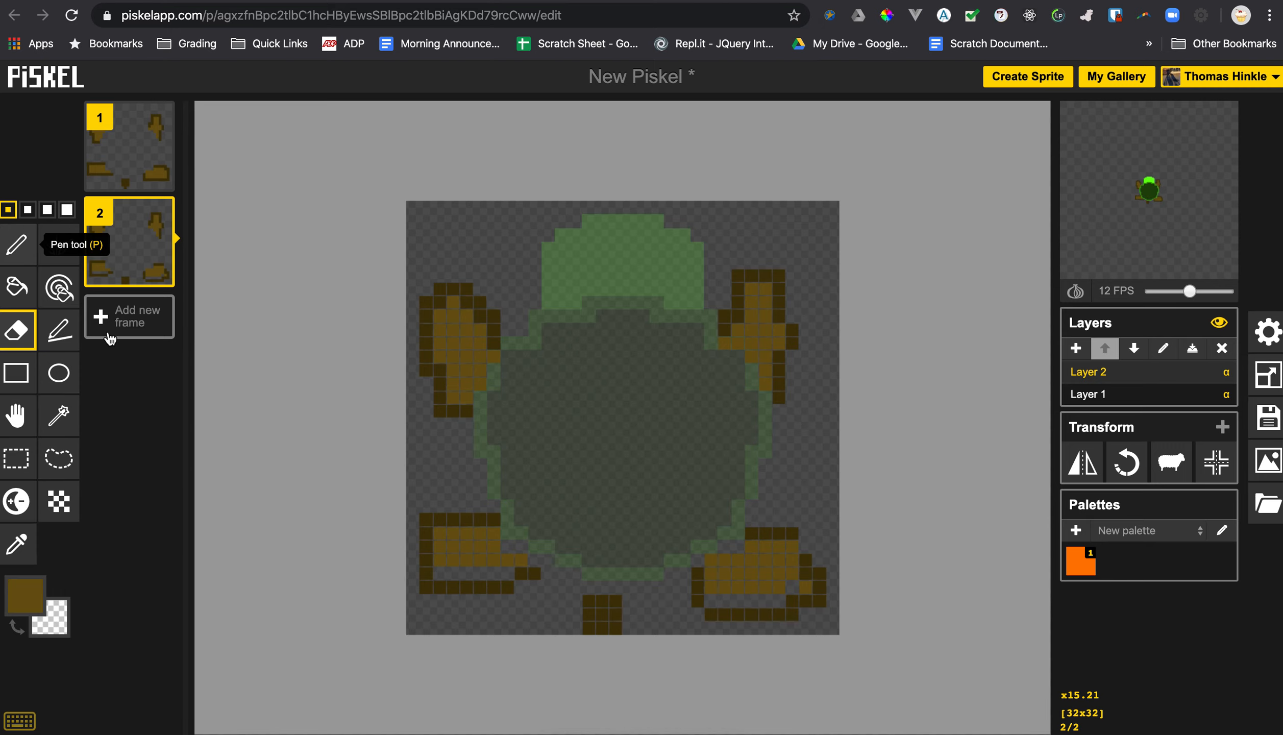
click(511, 545)
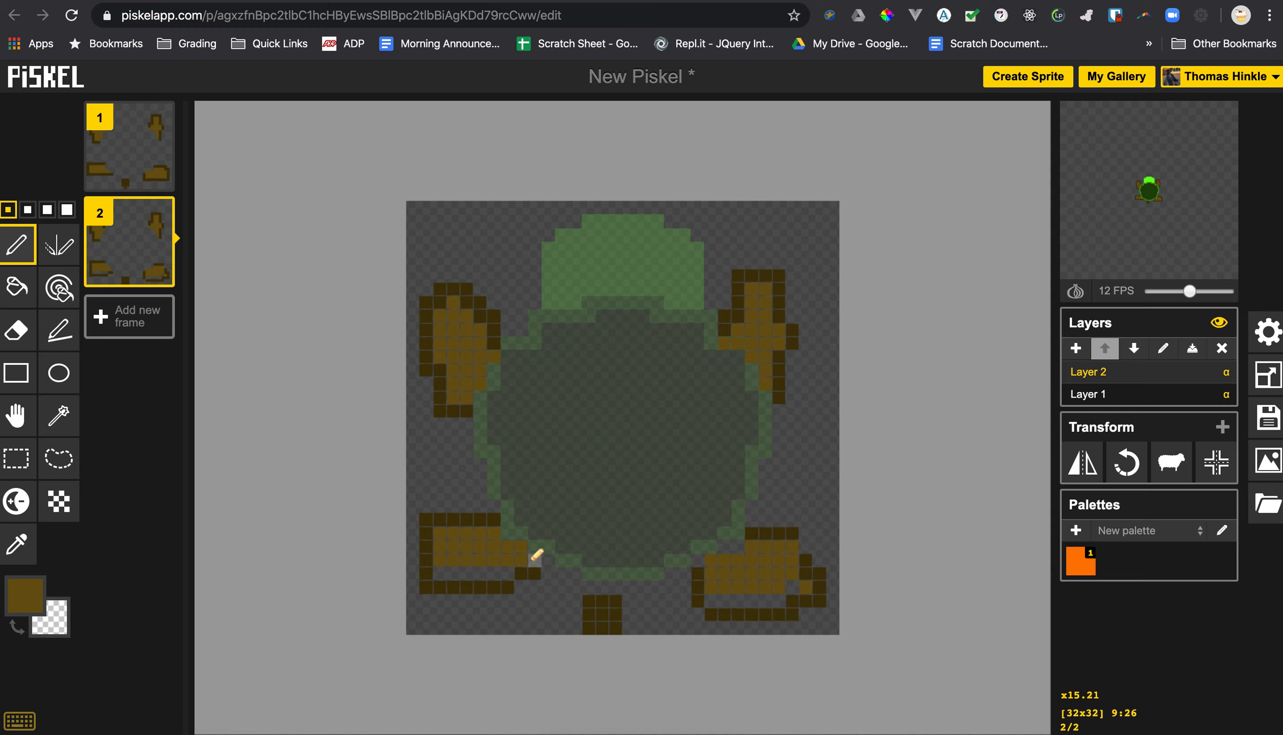
drag(505, 576, 446, 579)
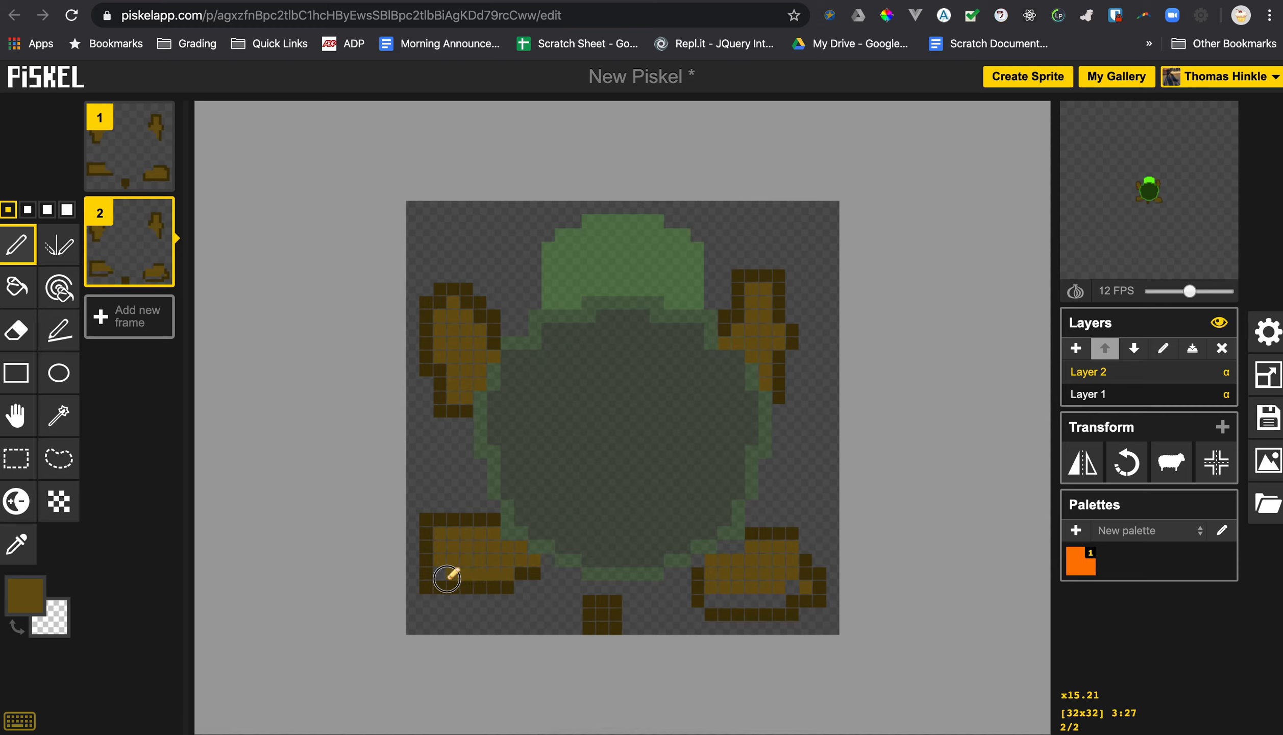
drag(711, 602, 774, 599)
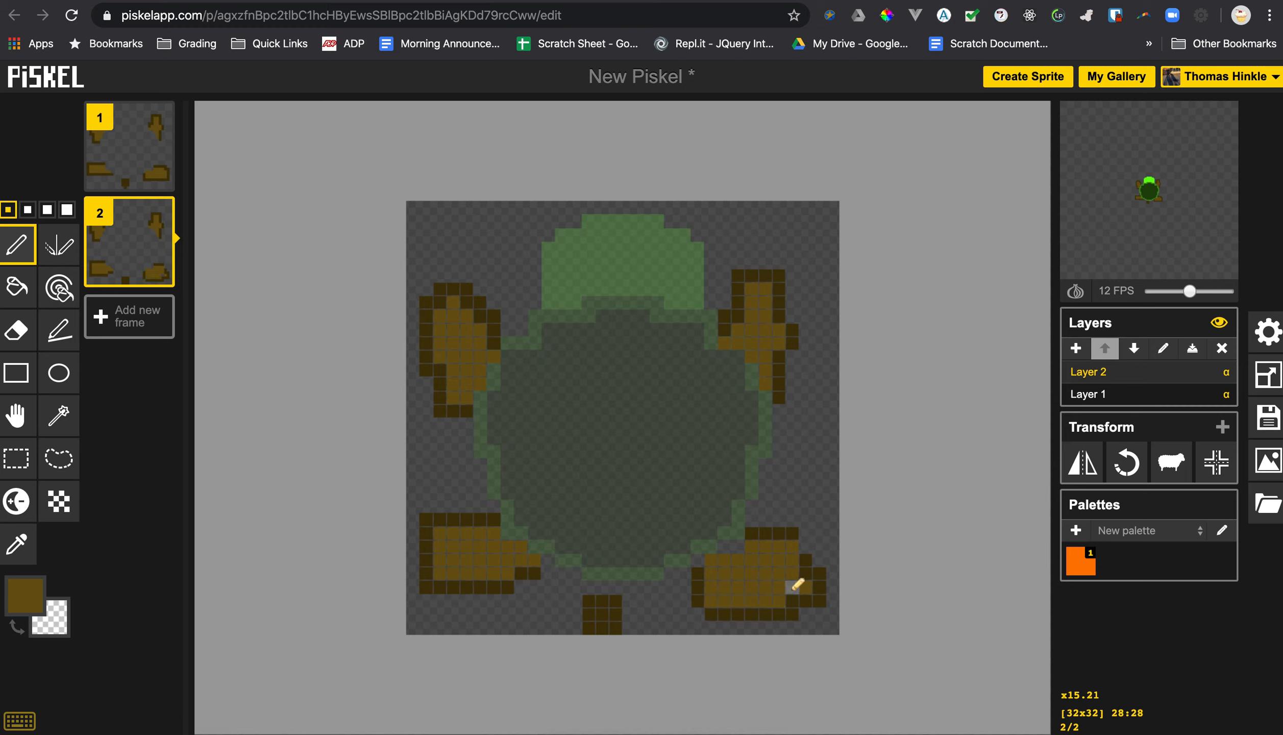
Step: Set the drawing colour to dark brown #433508 and extend the tail up to the body with a row of pixels
click(25, 595)
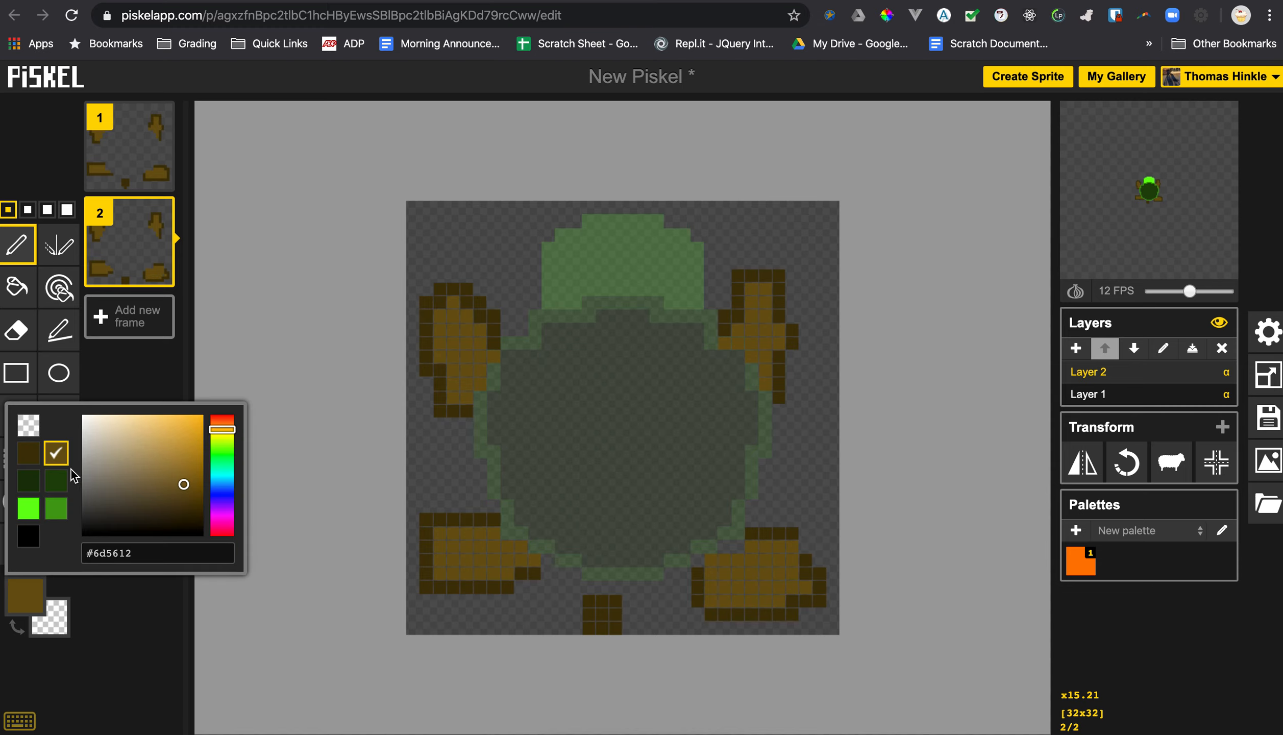
click(28, 453)
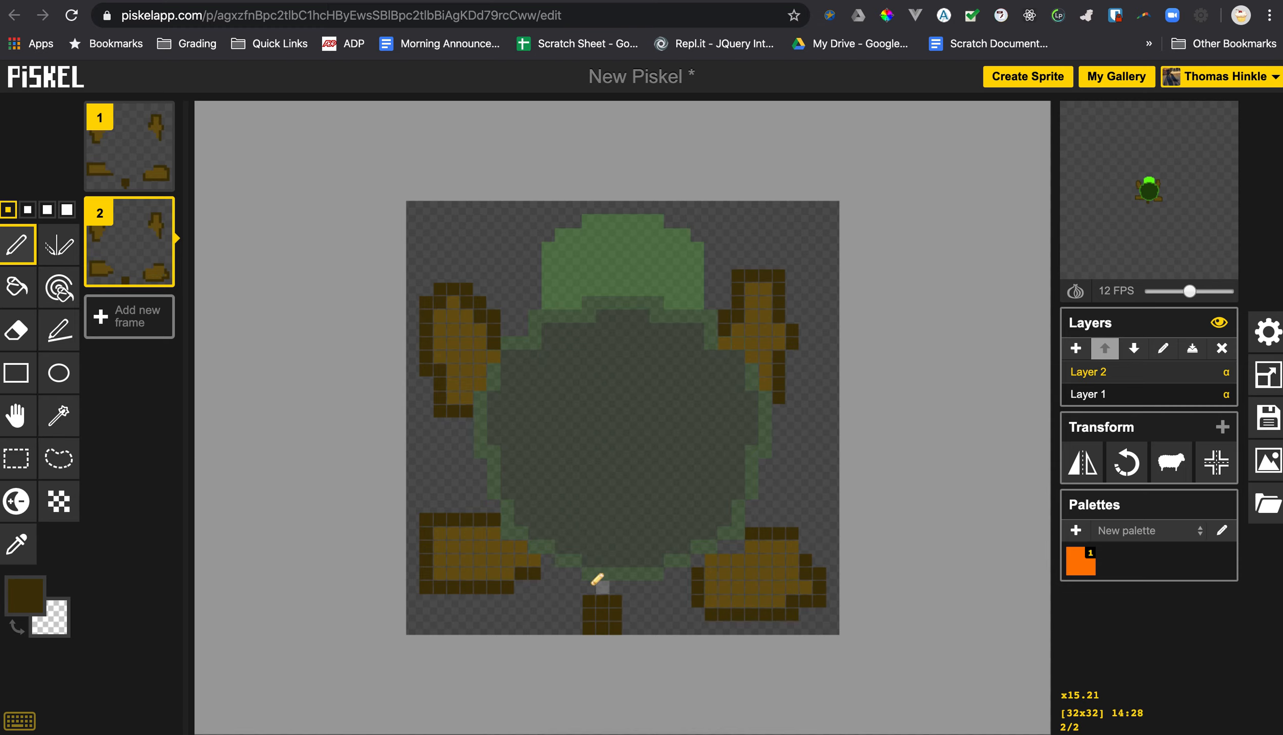
drag(600, 584, 630, 584)
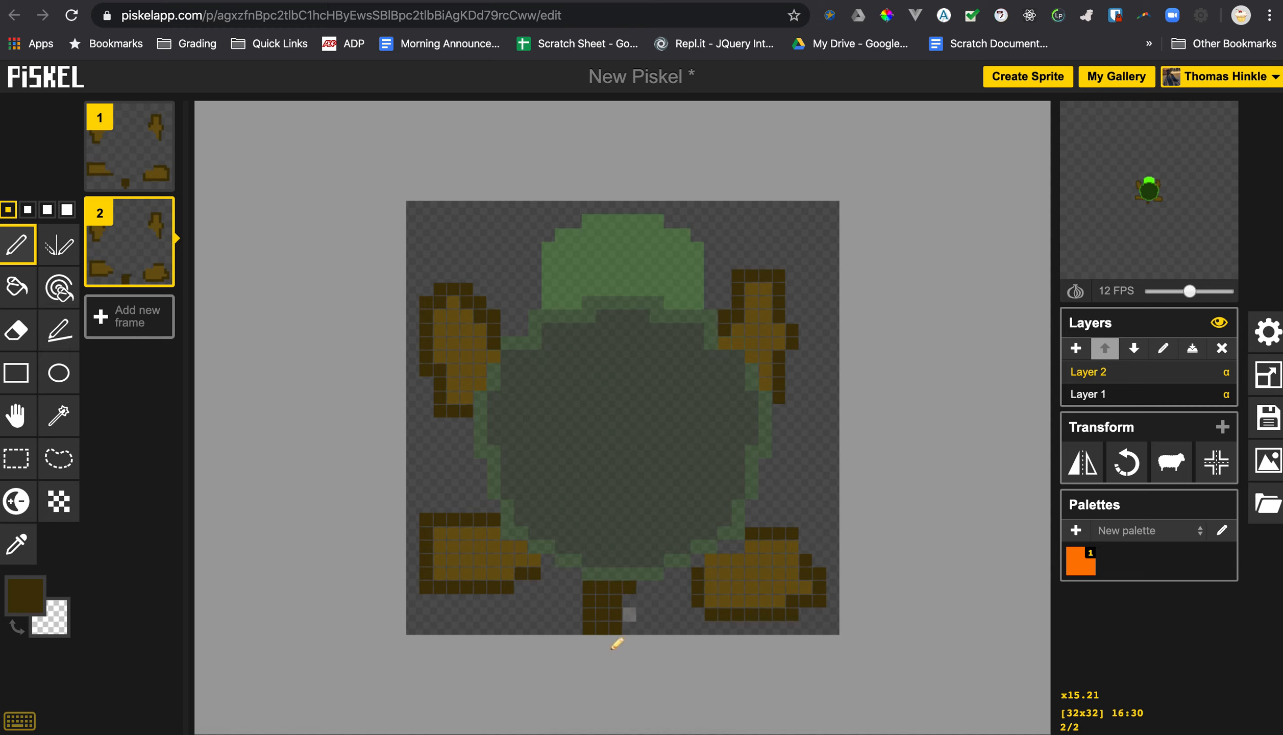
Step: Duplicate the second frame and shift the copy's Layer 2 artwork up one pixel
mouse_move(1161, 207)
click(160, 272)
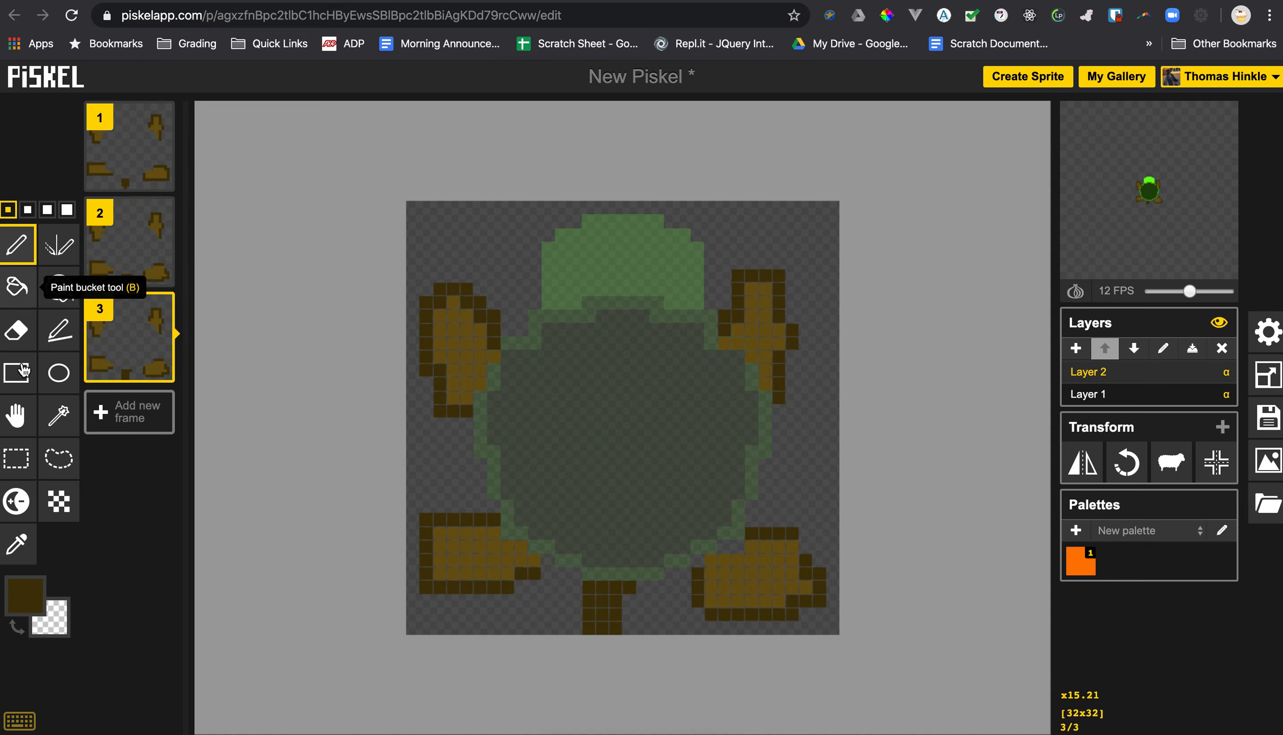
click(25, 460)
drag(684, 514, 851, 638)
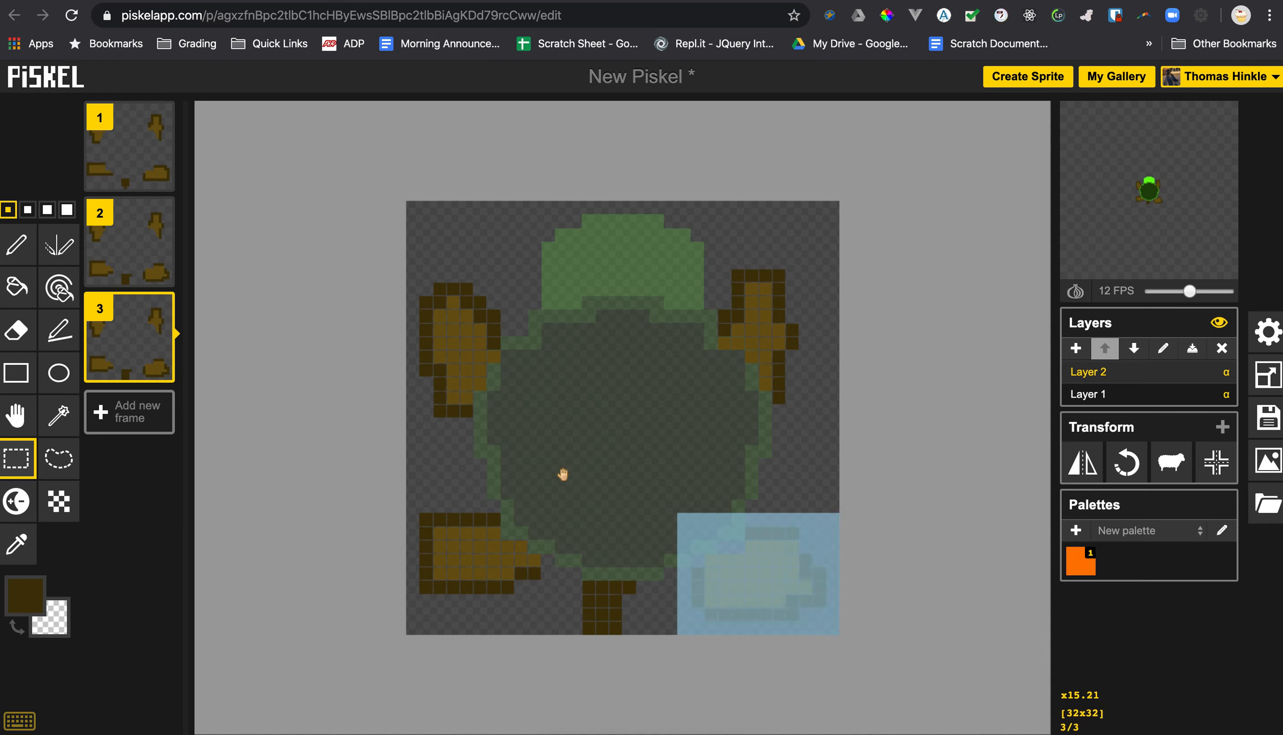
click(16, 415)
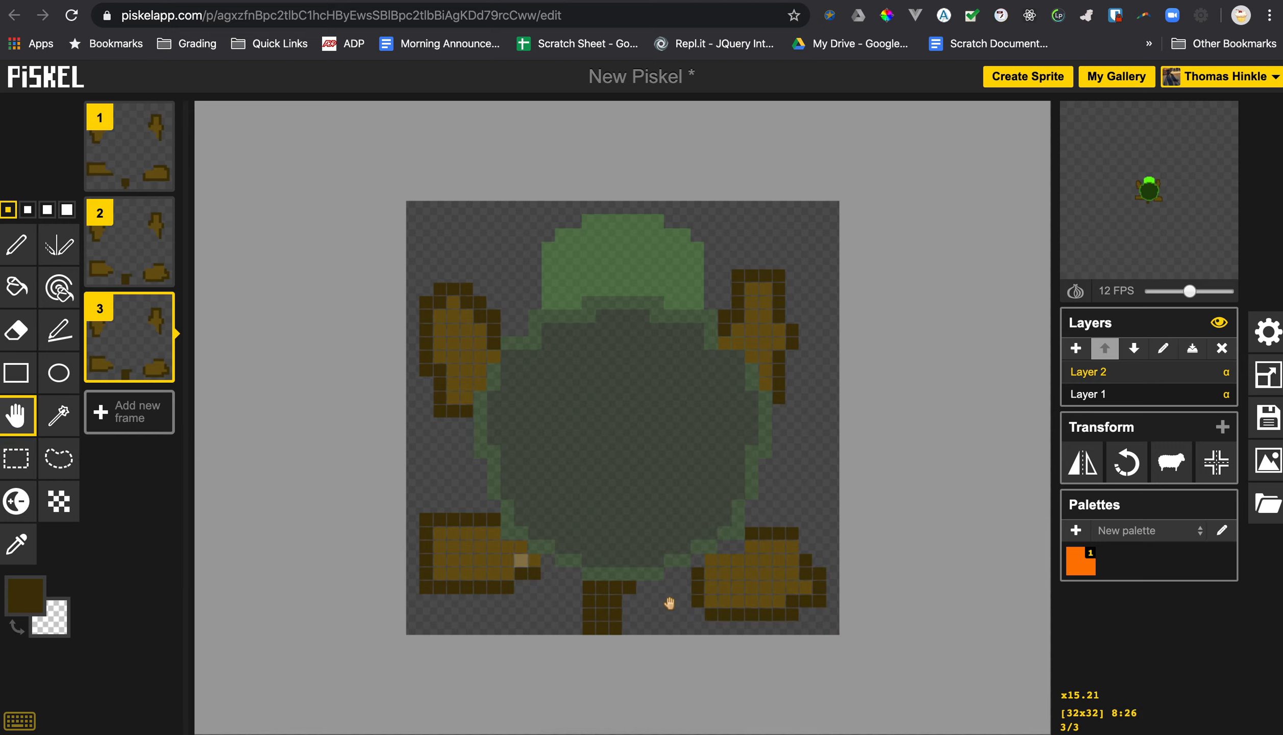
drag(766, 592, 765, 564)
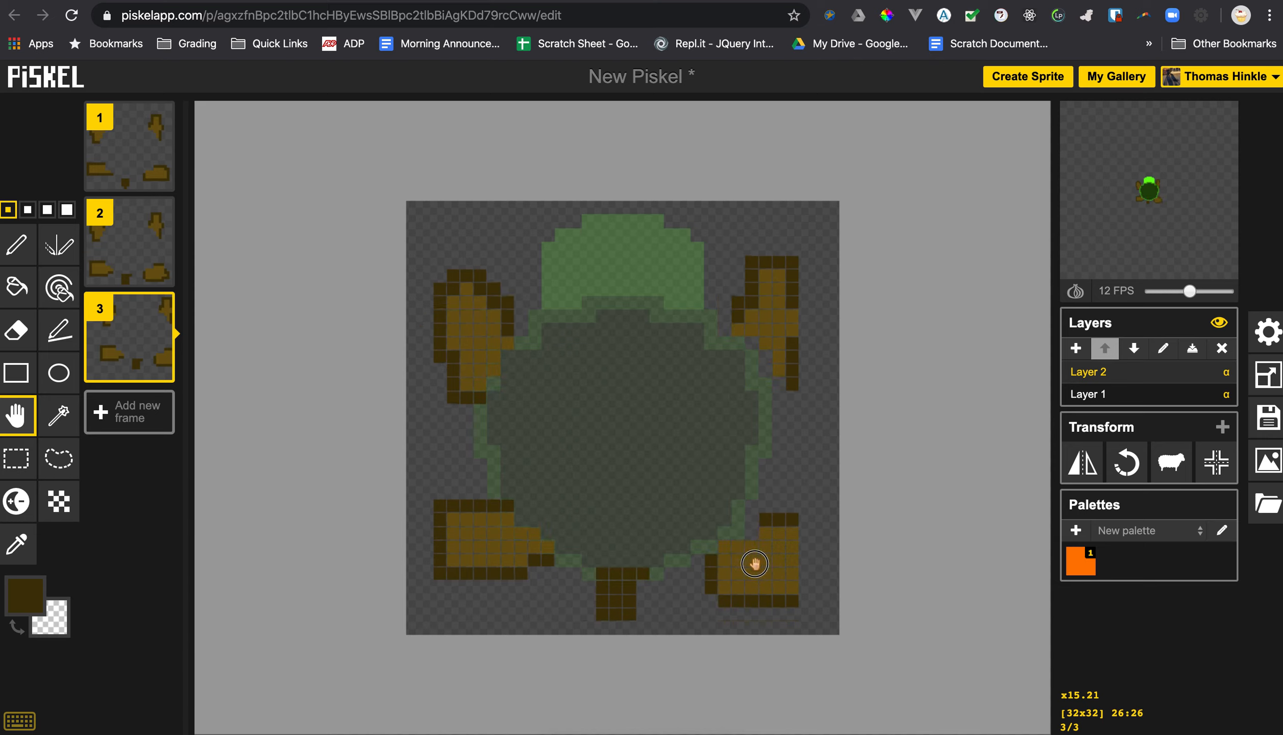
drag(756, 564, 742, 564)
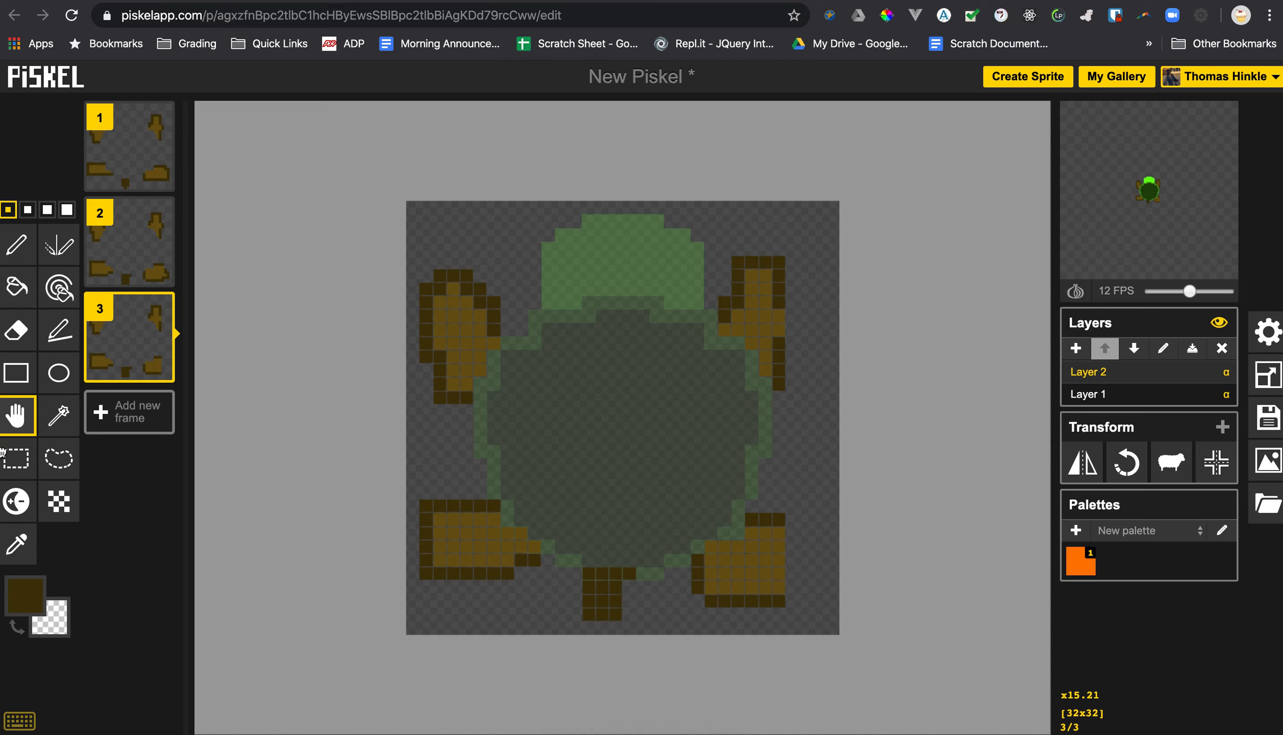
Step: Try to reposition frame 3's lower-right leg with a rectangular selection and the Move tool, undoing both attempts
click(16, 458)
drag(684, 511, 813, 621)
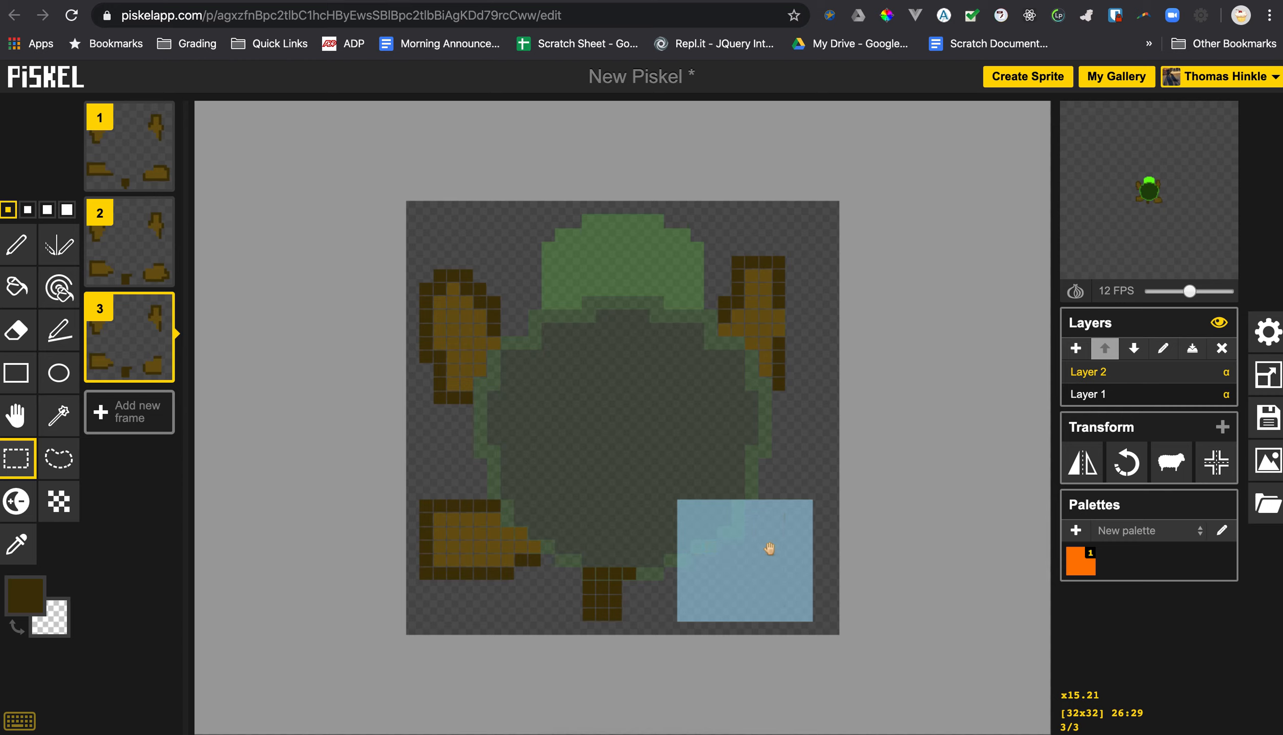
click(729, 261)
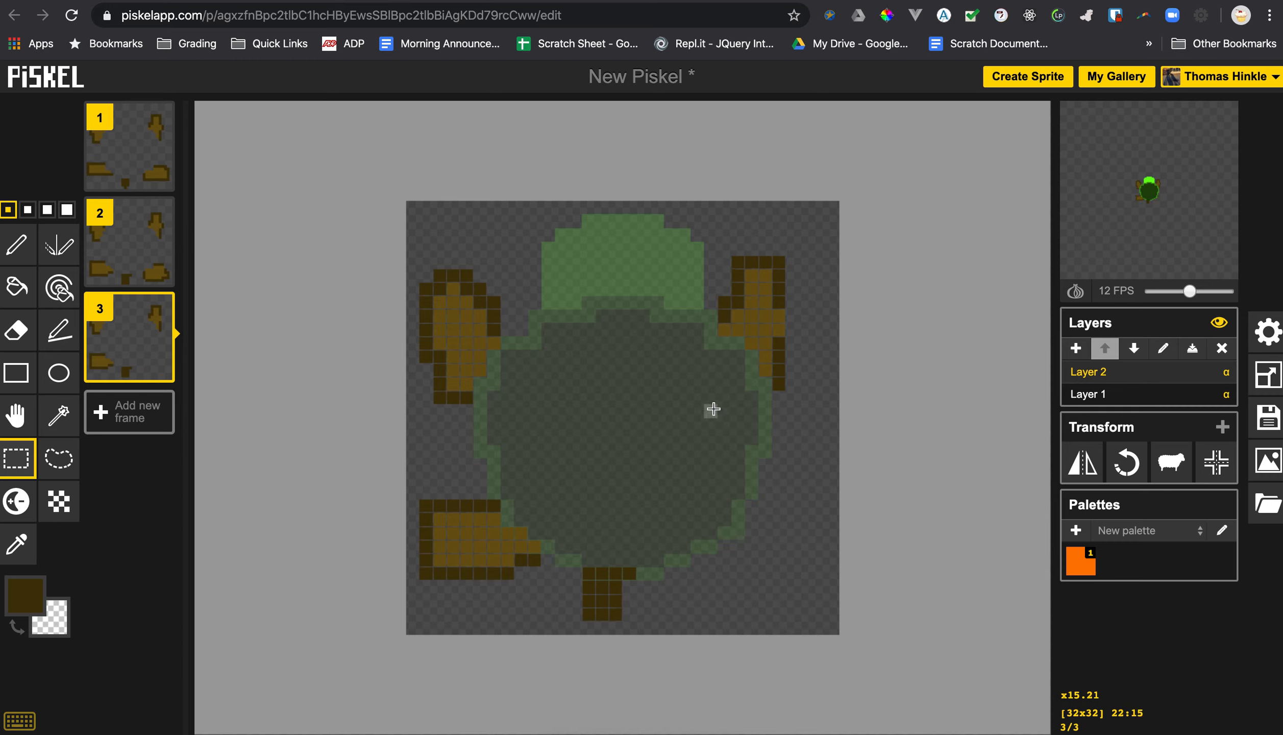
key(super+z)
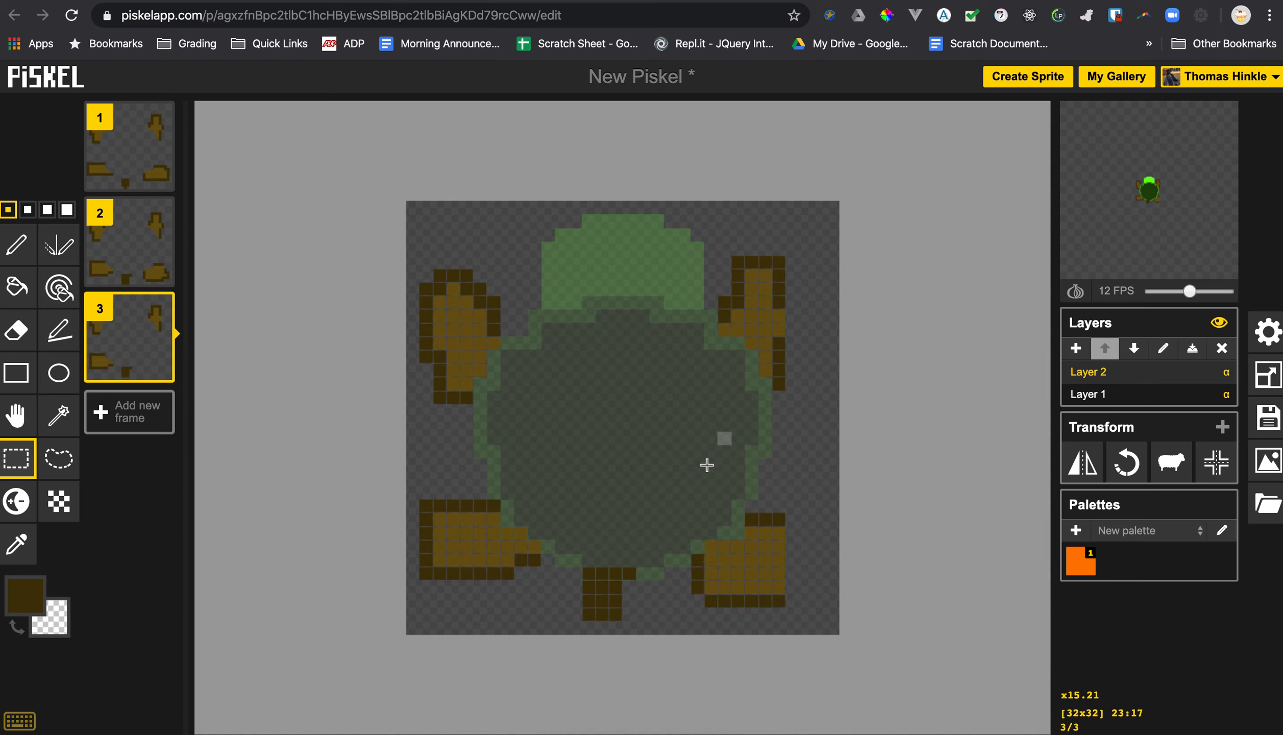
click(17, 417)
drag(739, 575, 742, 481)
key(super+z)
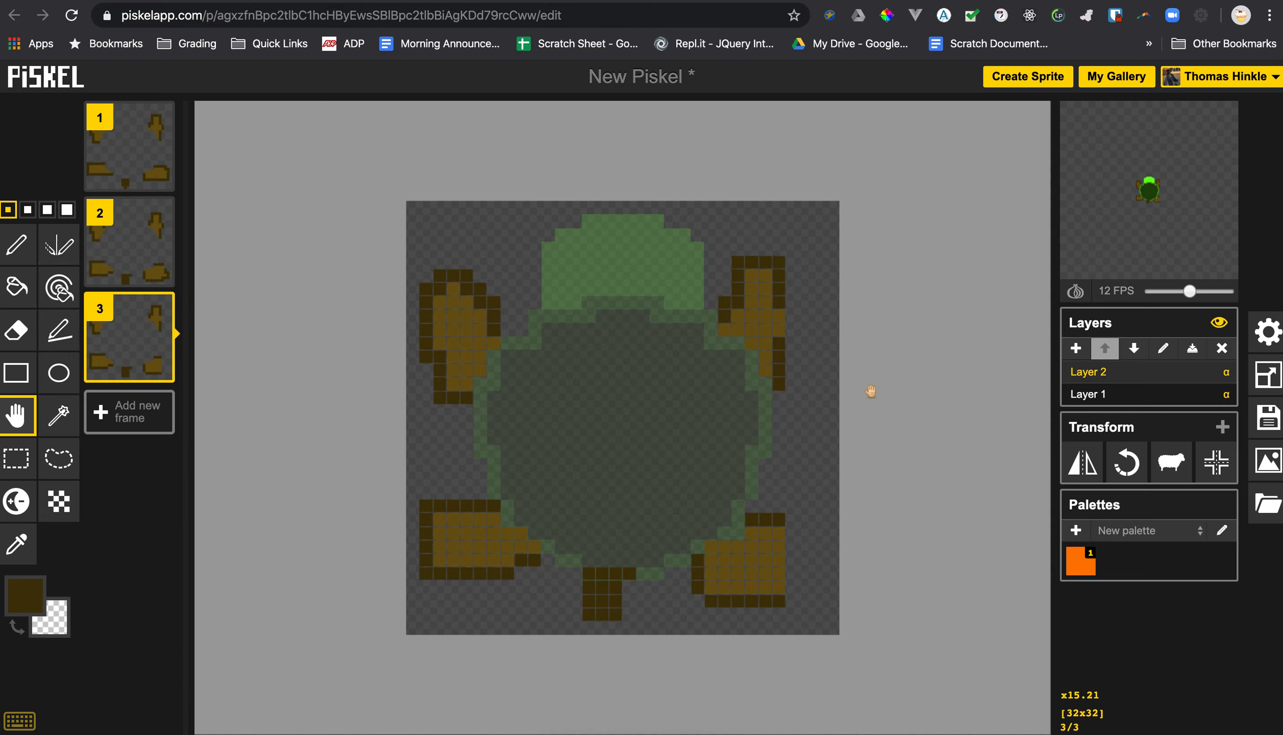
Step: Compare the leg and tail positions across frames 1, 2 and 3, ending on frame 3
click(125, 237)
click(116, 344)
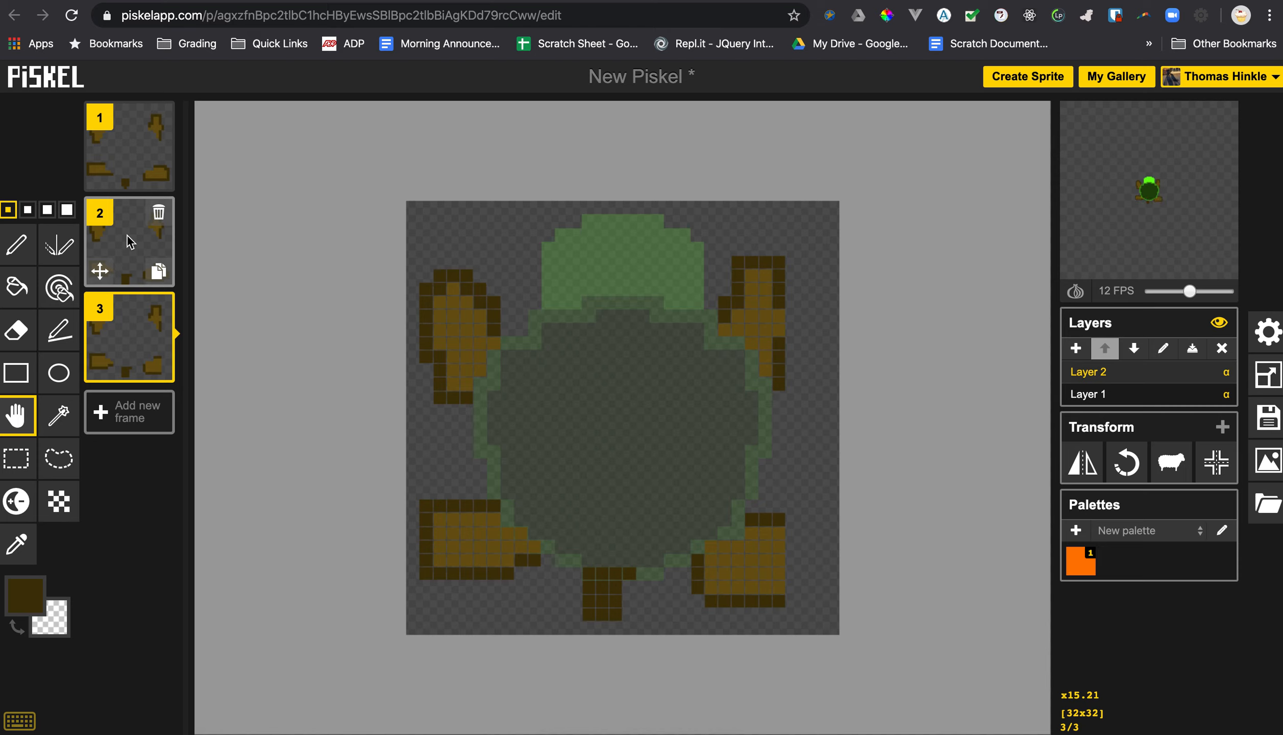
click(130, 240)
click(128, 170)
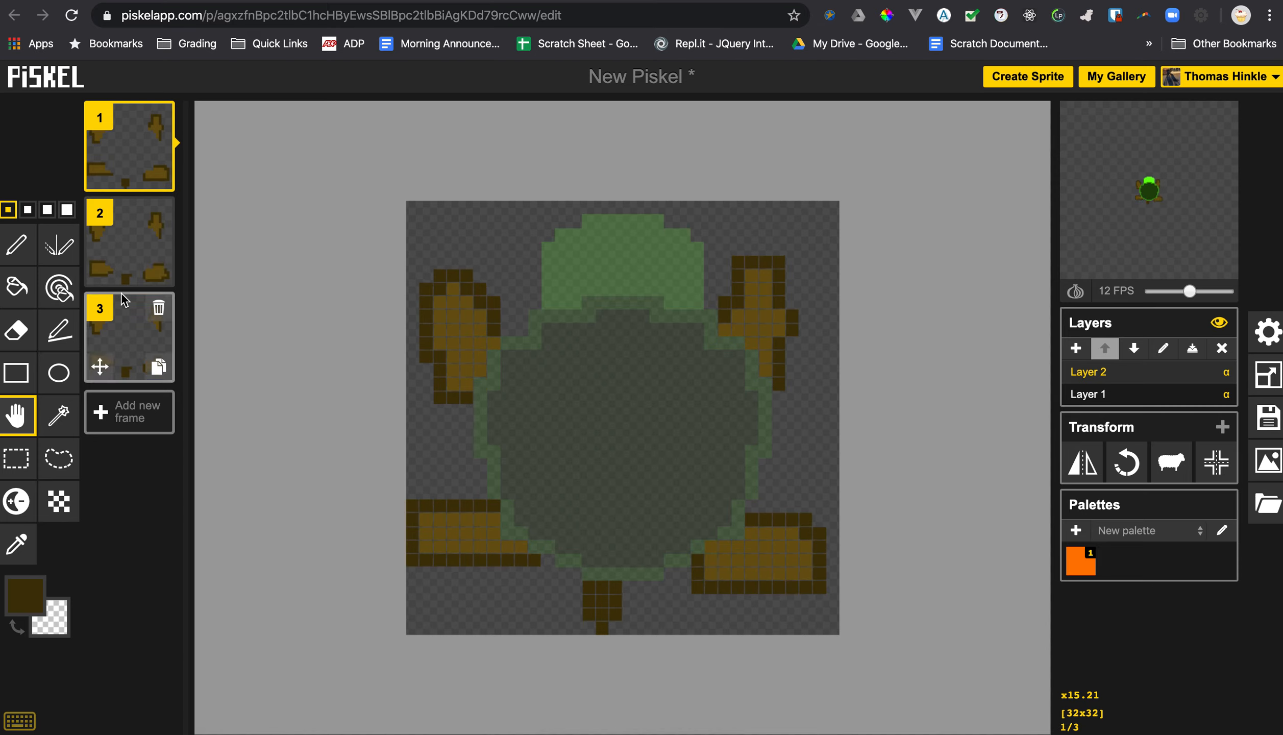
click(136, 265)
click(130, 350)
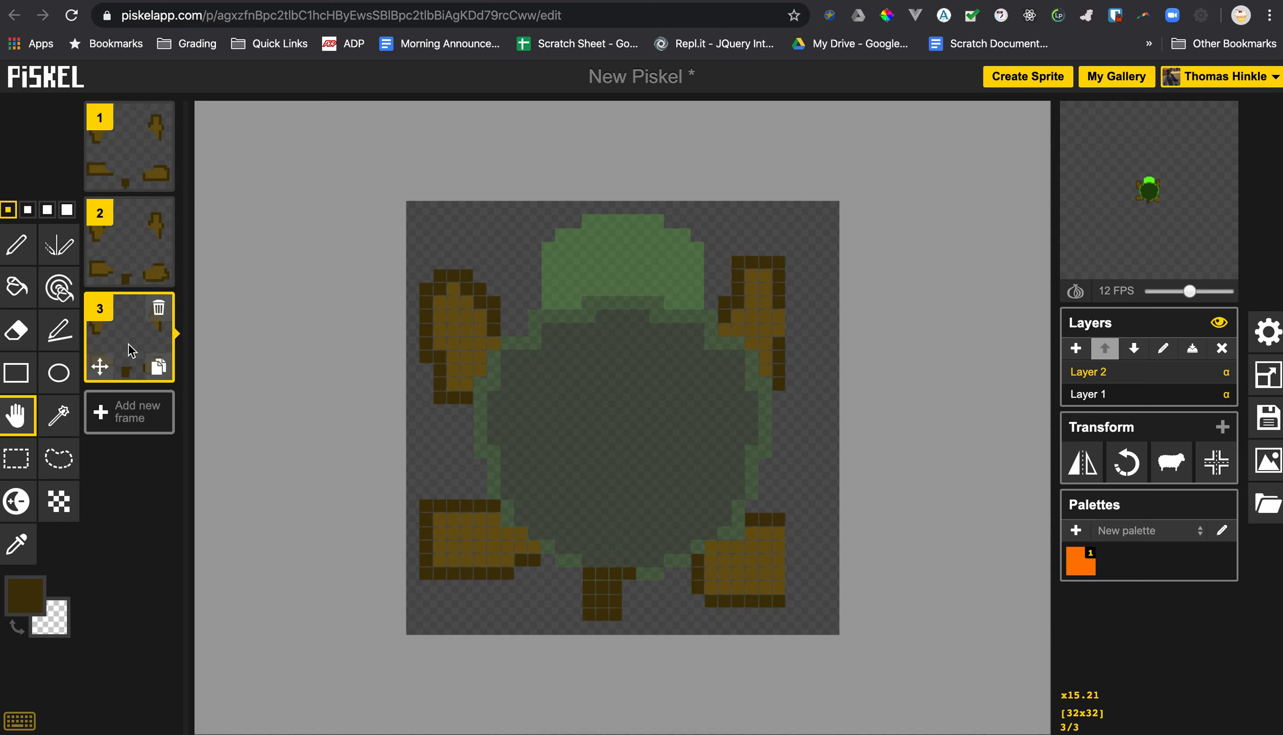
Step: Outline new positions for all four legs of frame 3 in dark brown, extending the lower legs downward and the upper legs down and outward
click(17, 330)
click(28, 612)
click(17, 245)
mouse_move(779, 535)
mouse_down()
mouse_move(793, 616)
mouse_move(736, 615)
mouse_up()
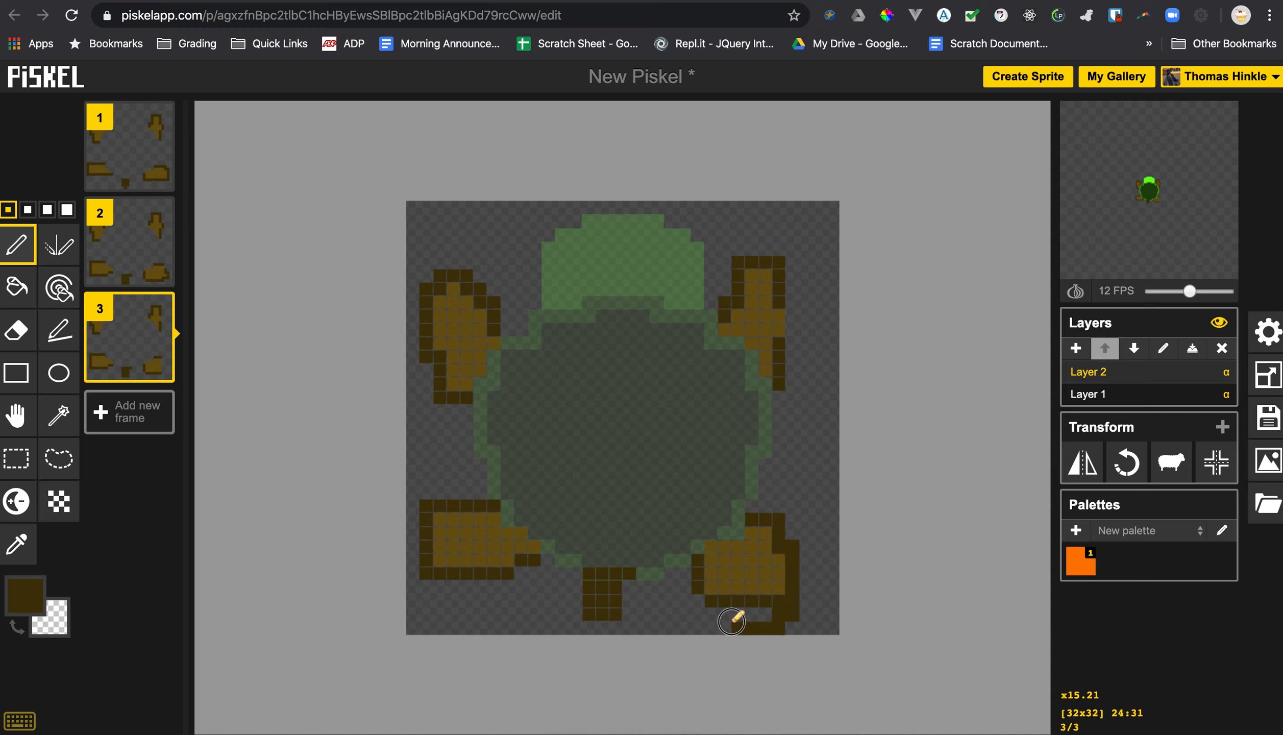
mouse_move(467, 517)
mouse_down()
mouse_move(447, 582)
mouse_move(460, 608)
mouse_move(524, 596)
mouse_move(536, 568)
mouse_up()
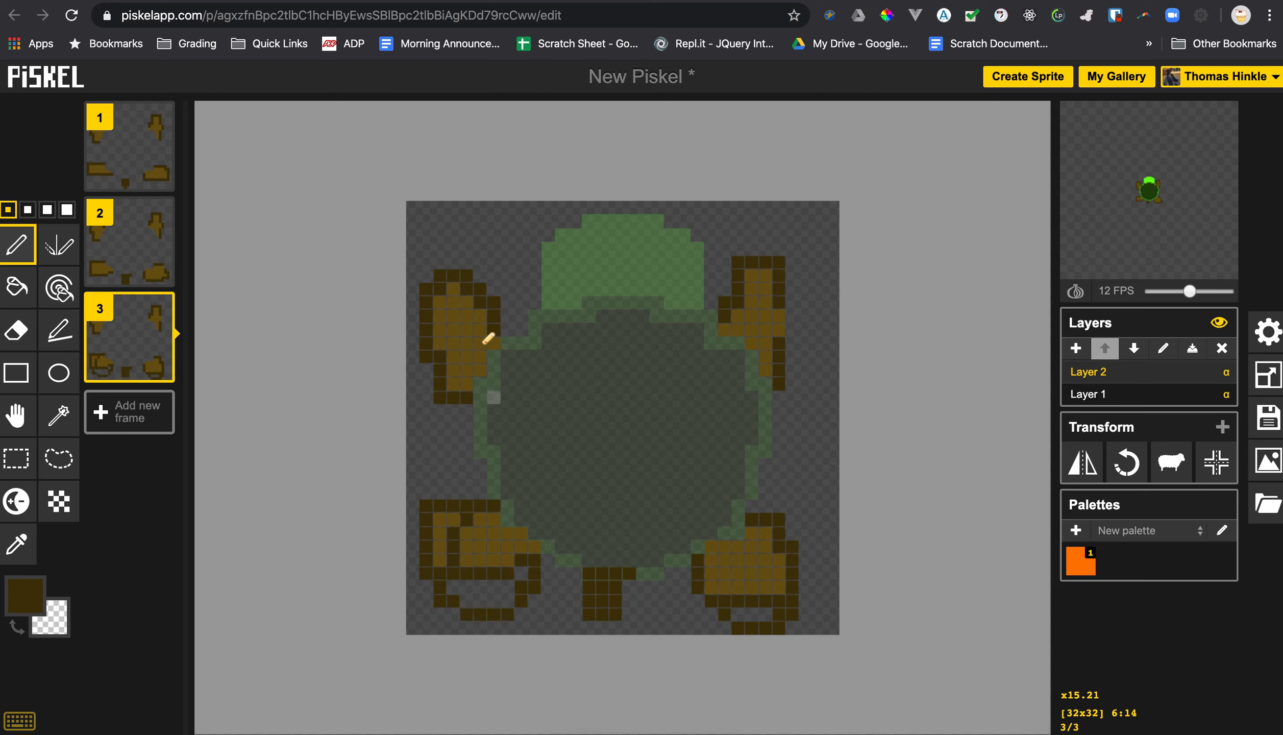
mouse_move(491, 329)
mouse_down()
mouse_move(439, 334)
mouse_move(423, 359)
mouse_move(414, 435)
mouse_move(439, 443)
mouse_move(472, 423)
mouse_up()
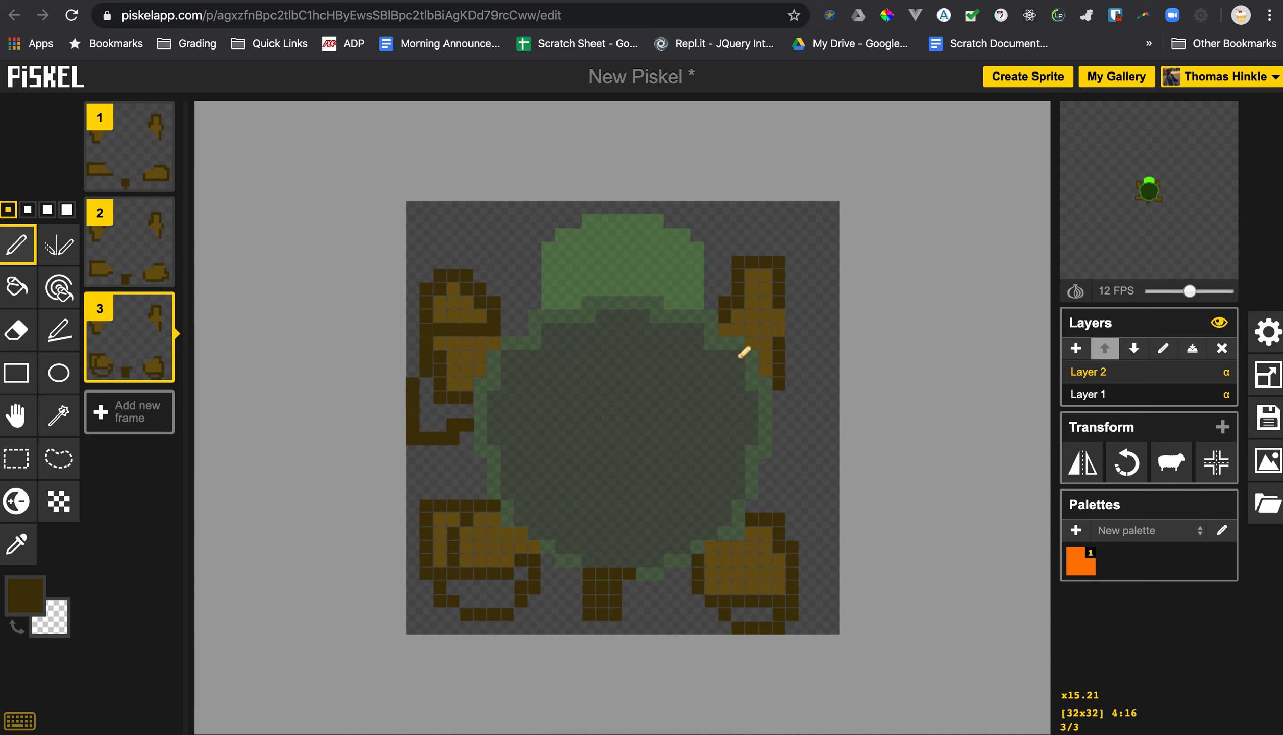
mouse_move(738, 327)
mouse_down()
mouse_move(807, 355)
mouse_move(825, 401)
mouse_move(819, 441)
mouse_move(765, 418)
mouse_move(735, 335)
mouse_up()
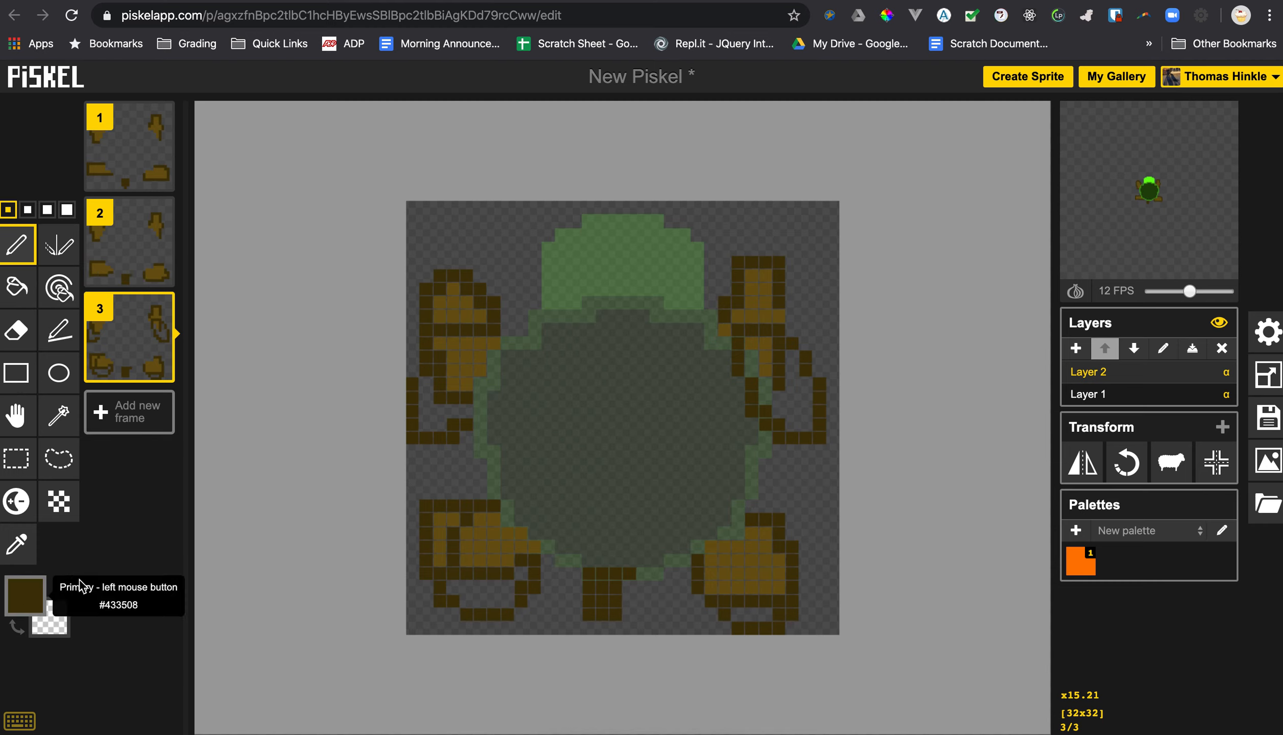
Step: Fill the new outlines of all four legs in frame 3 with the lighter brown #6d5612
click(25, 590)
click(59, 463)
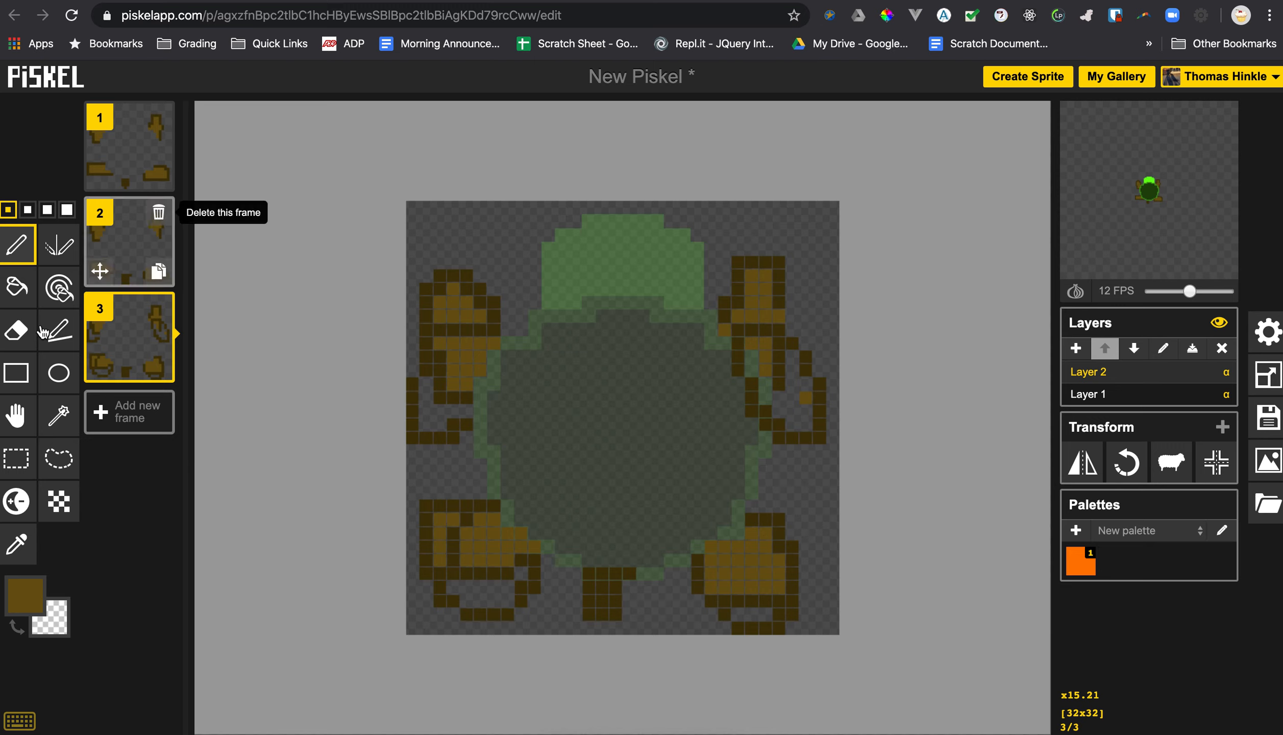
click(18, 286)
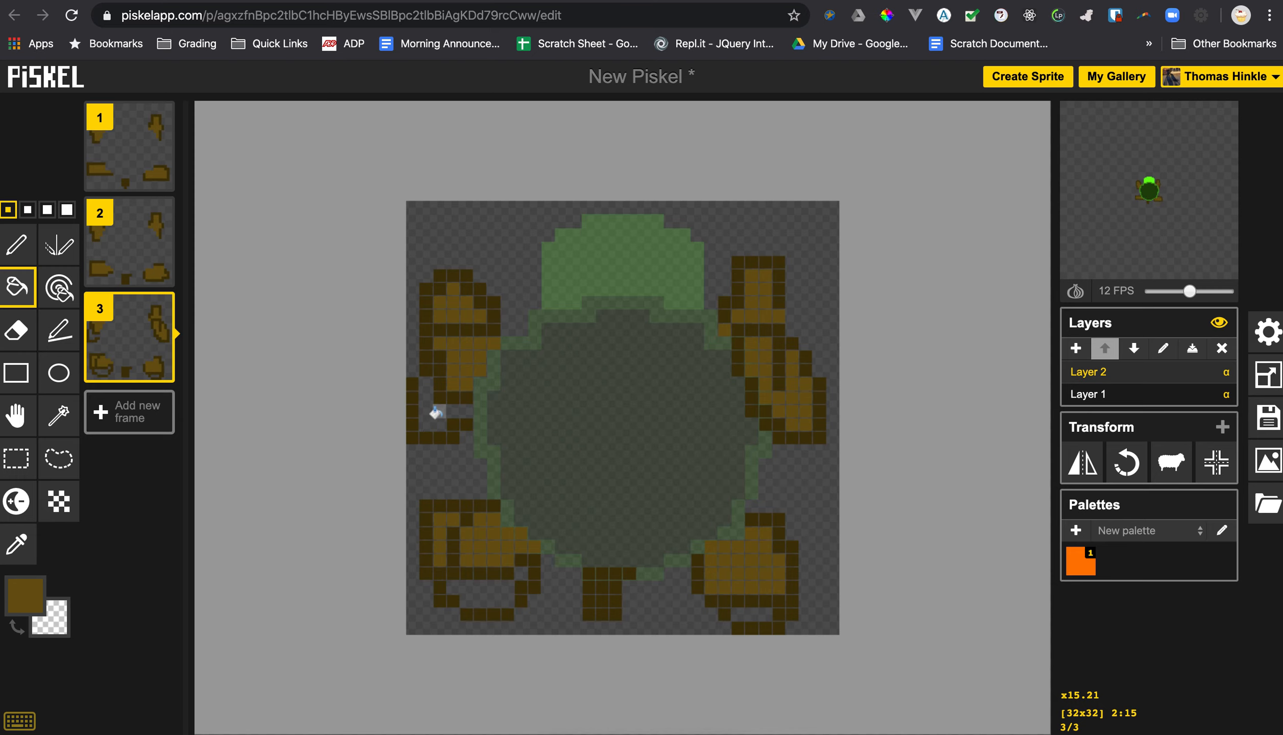
click(435, 408)
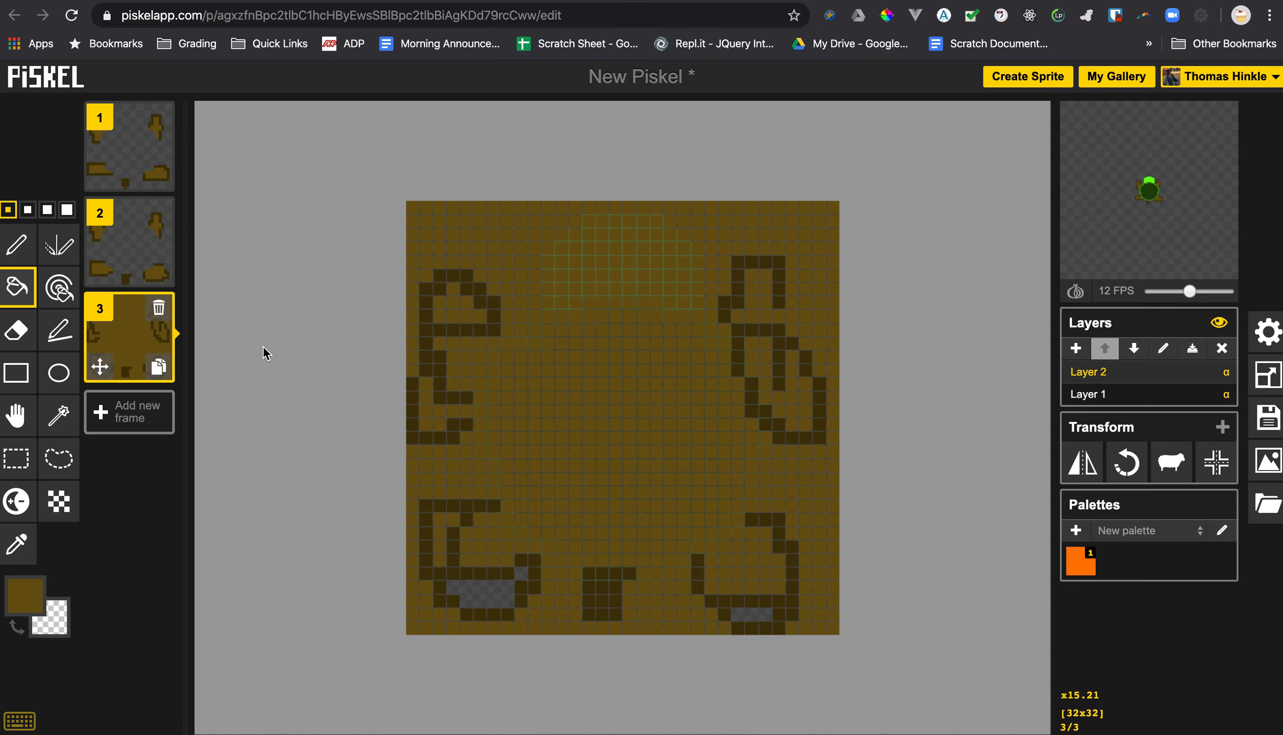
key(ctrl+z)
click(16, 246)
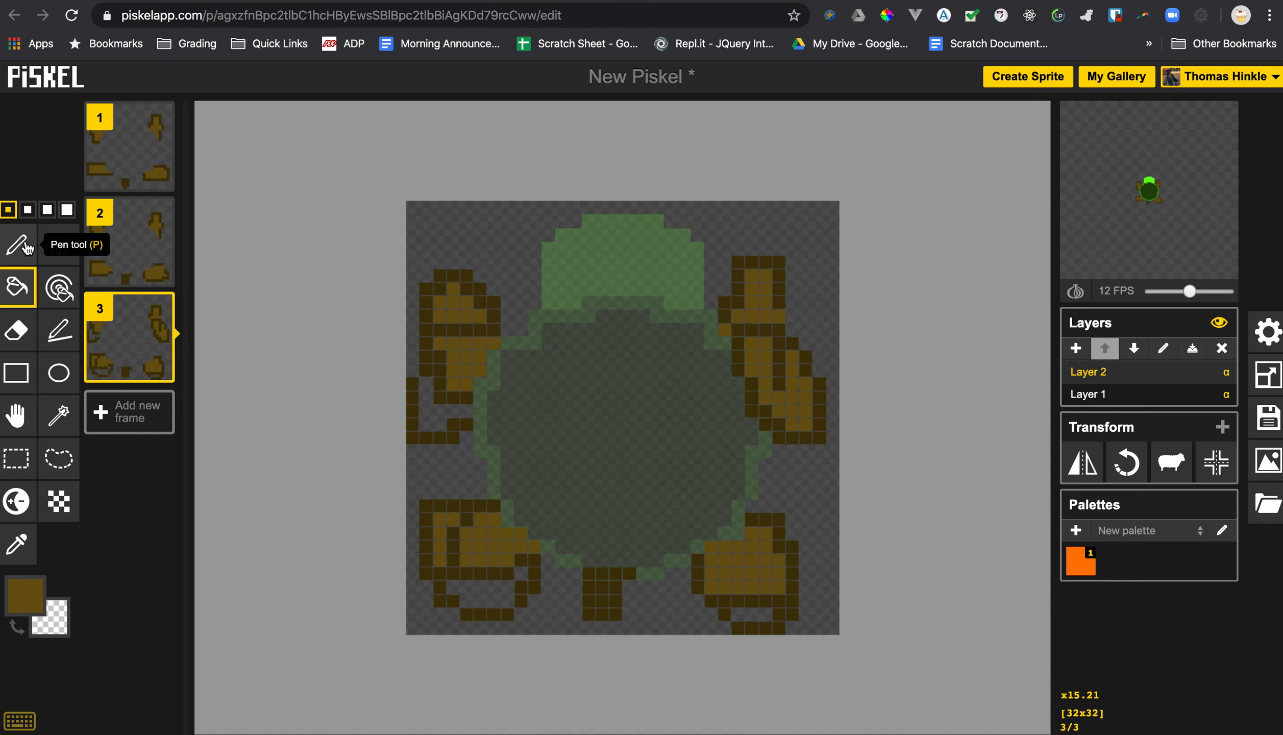
mouse_move(461, 407)
mouse_down()
mouse_move(433, 423)
mouse_move(429, 387)
mouse_move(438, 404)
mouse_move(465, 397)
mouse_move(460, 413)
mouse_move(442, 364)
mouse_up()
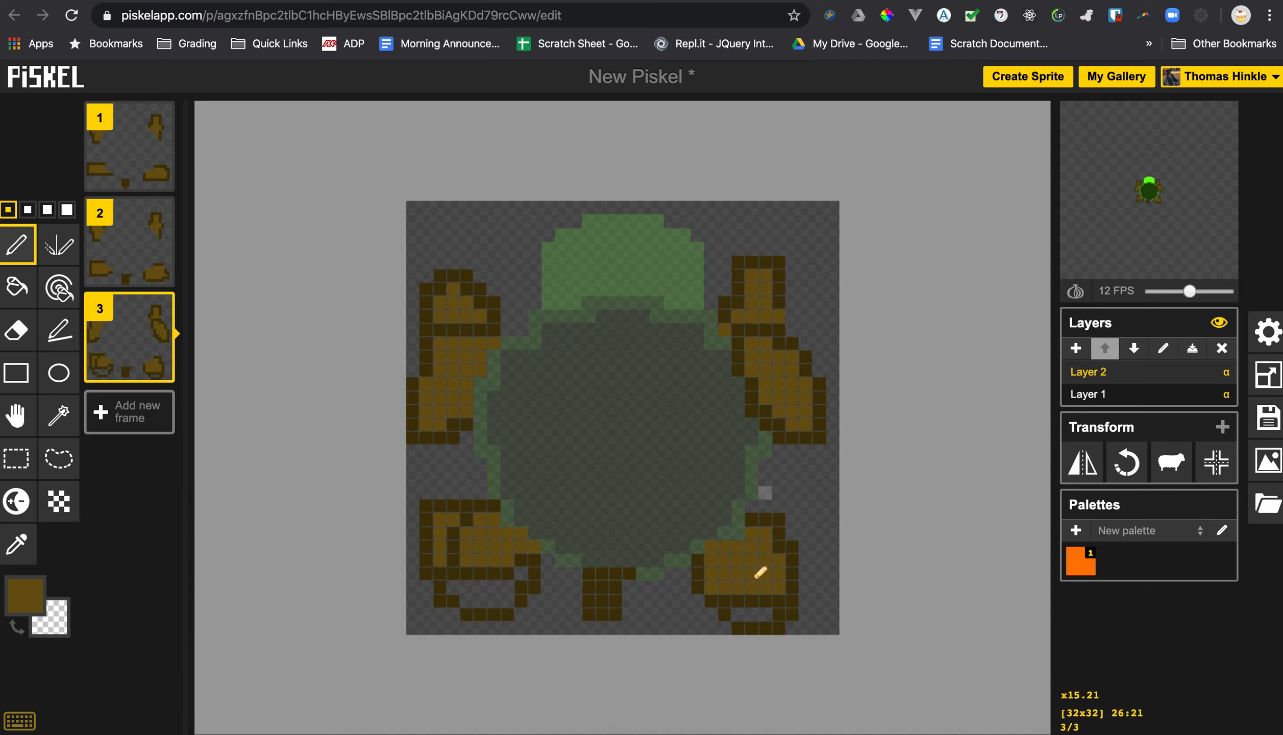
mouse_move(748, 593)
mouse_down()
mouse_move(769, 593)
mouse_move(755, 612)
mouse_up()
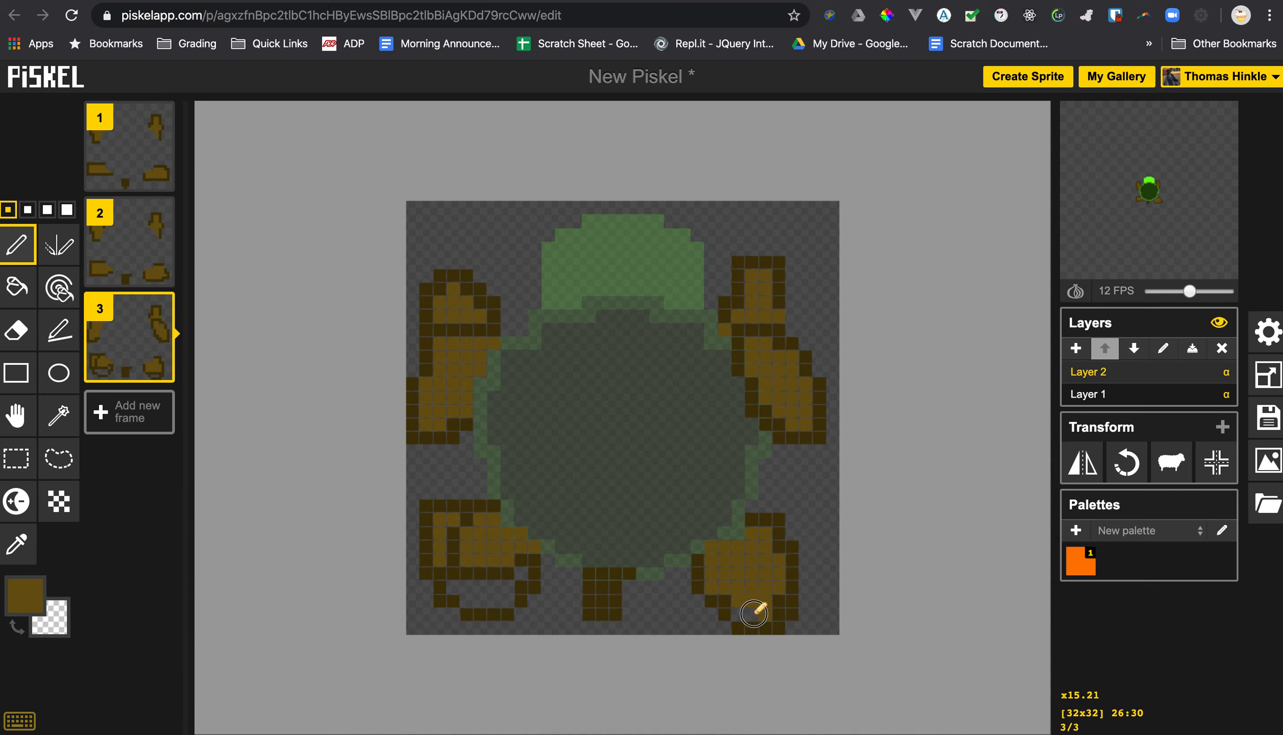
mouse_move(466, 571)
mouse_down()
mouse_move(522, 569)
mouse_move(498, 599)
mouse_move(452, 587)
mouse_move(487, 585)
mouse_up()
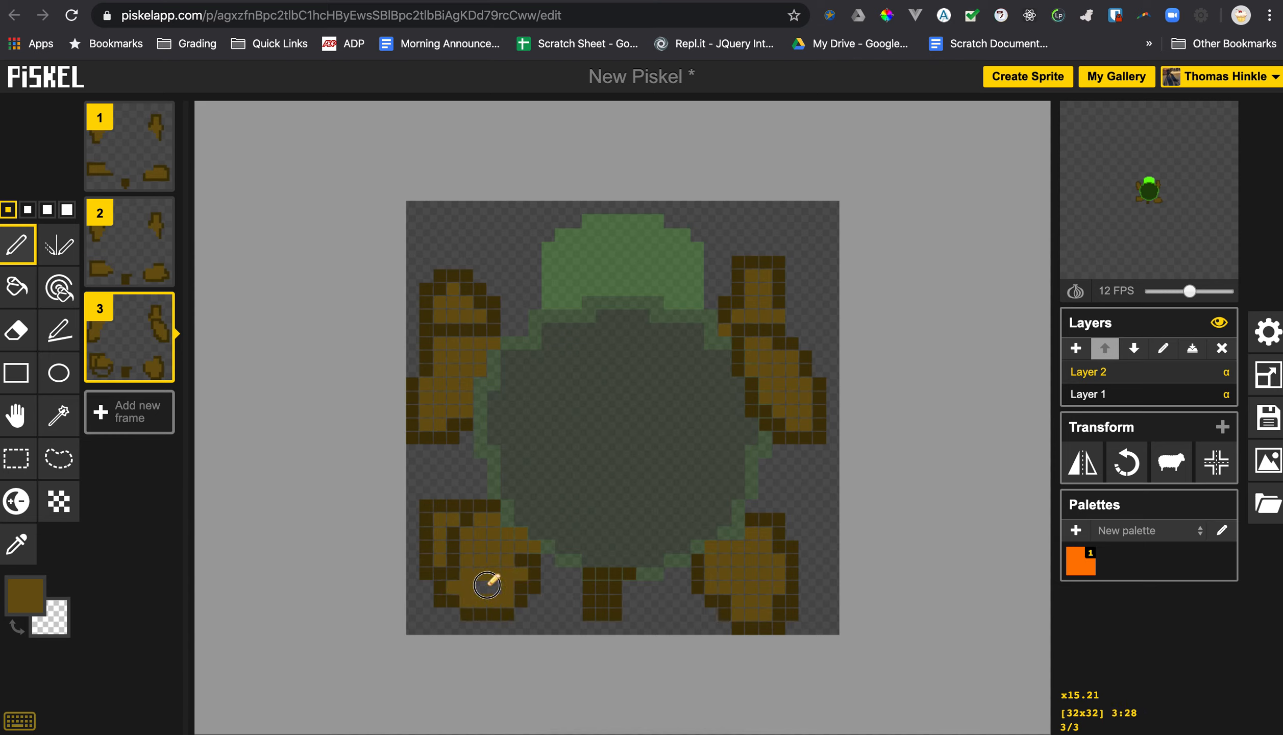
Step: Erase the leftover parts of the old lower-left leg and both old upper legs in frame 3
click(29, 343)
mouse_move(430, 515)
mouse_down()
mouse_move(428, 564)
mouse_move(422, 525)
mouse_move(421, 575)
mouse_up()
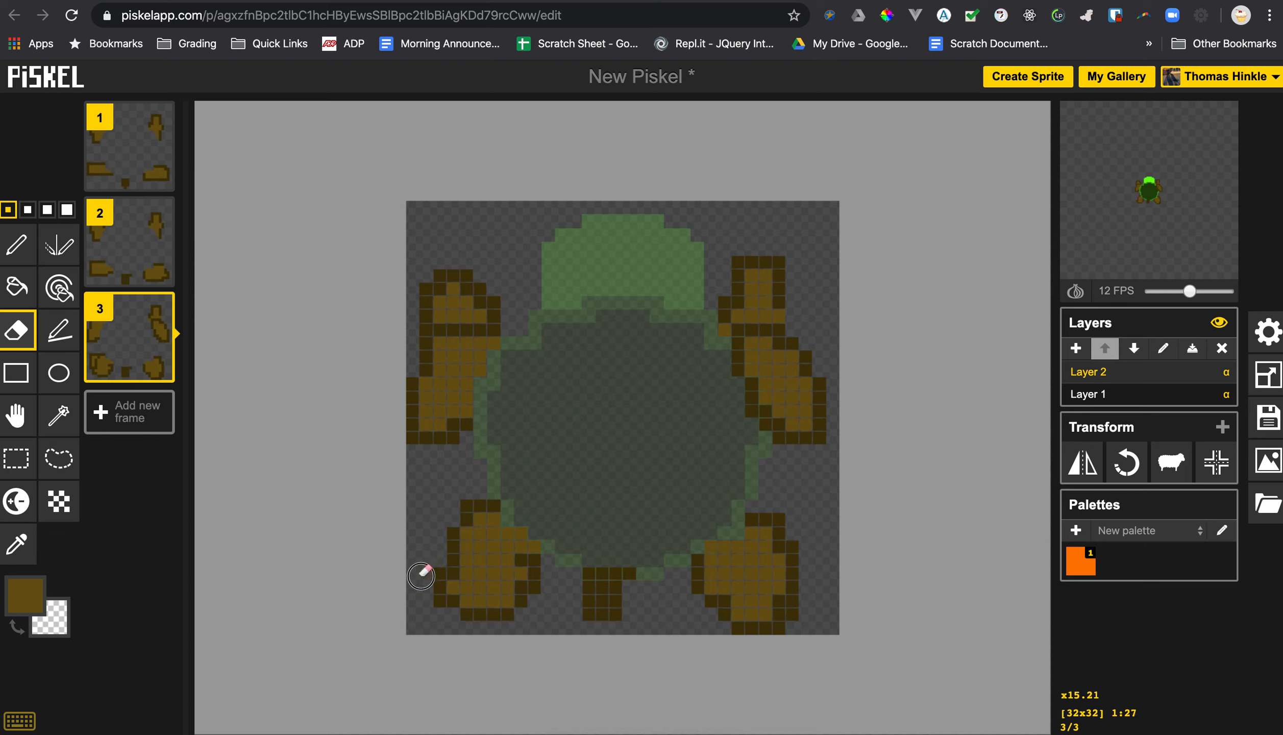
mouse_move(426, 325)
mouse_down()
mouse_move(492, 316)
mouse_move(473, 290)
mouse_move(440, 280)
mouse_move(426, 316)
mouse_move(474, 300)
mouse_move(471, 265)
mouse_up()
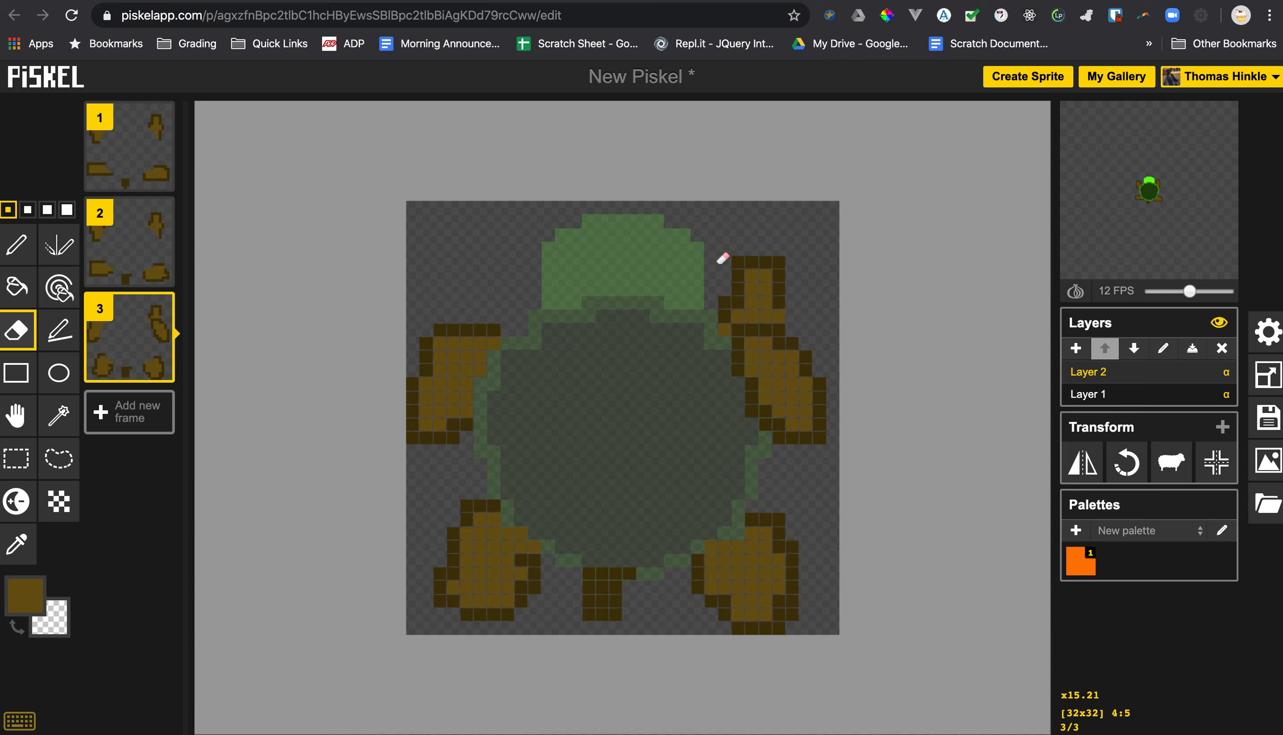
click(726, 326)
mouse_move(781, 314)
mouse_down()
mouse_move(779, 265)
mouse_move(738, 266)
mouse_move(740, 298)
mouse_move(768, 292)
mouse_move(764, 281)
mouse_move(756, 296)
mouse_move(768, 302)
mouse_move(753, 274)
mouse_move(731, 303)
mouse_up()
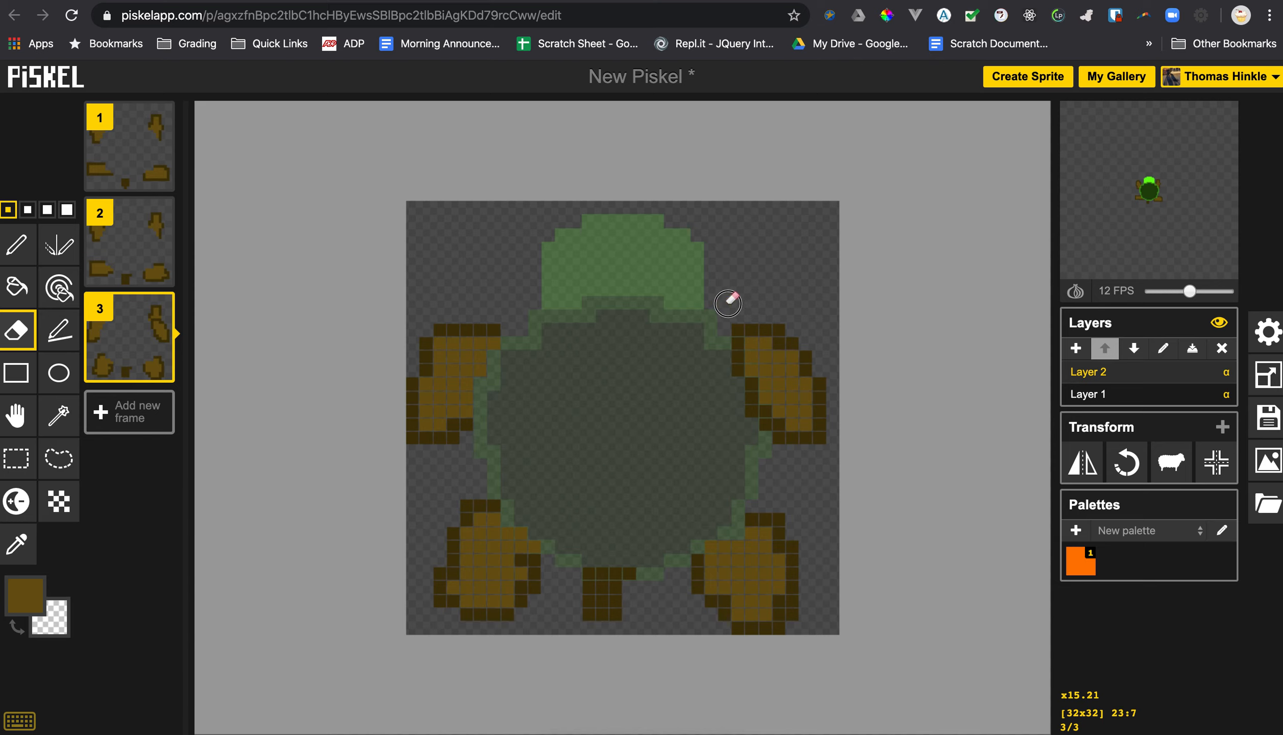
Step: Check the animation poses in frames 1 to 3 and duplicate frame 3
mouse_move(1171, 201)
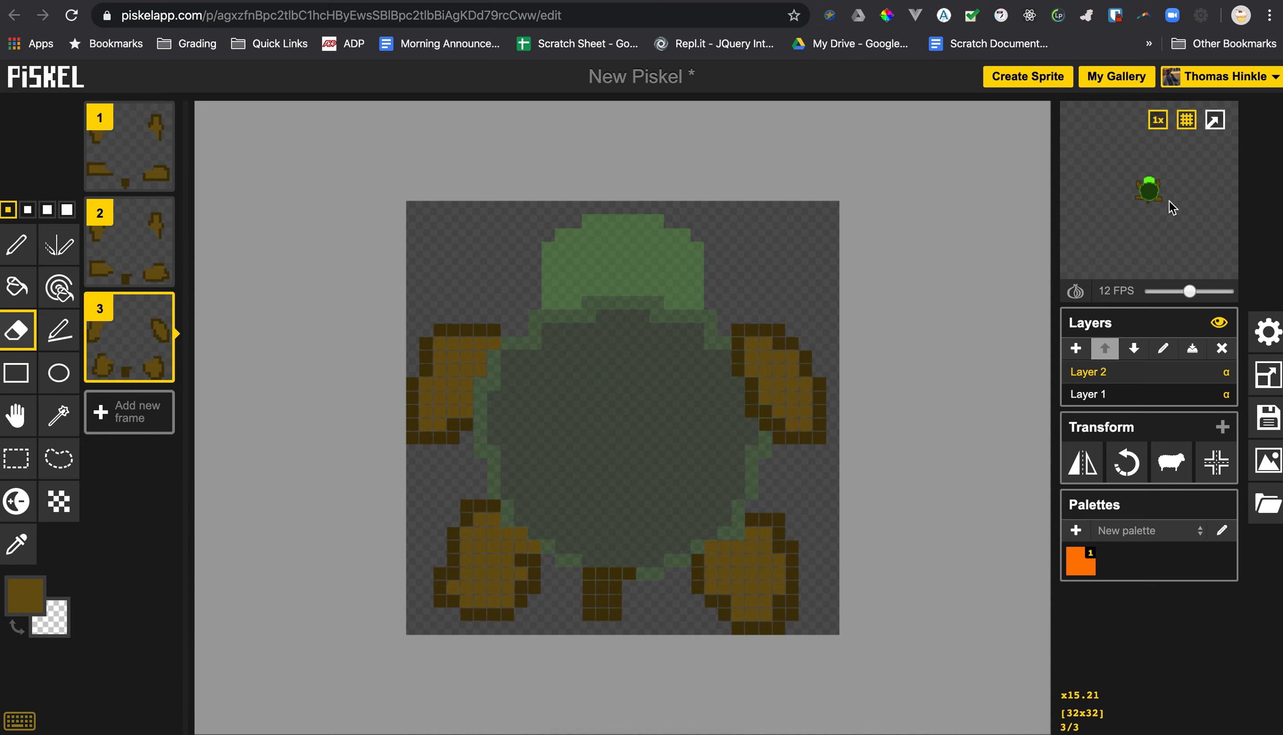
click(121, 226)
click(122, 143)
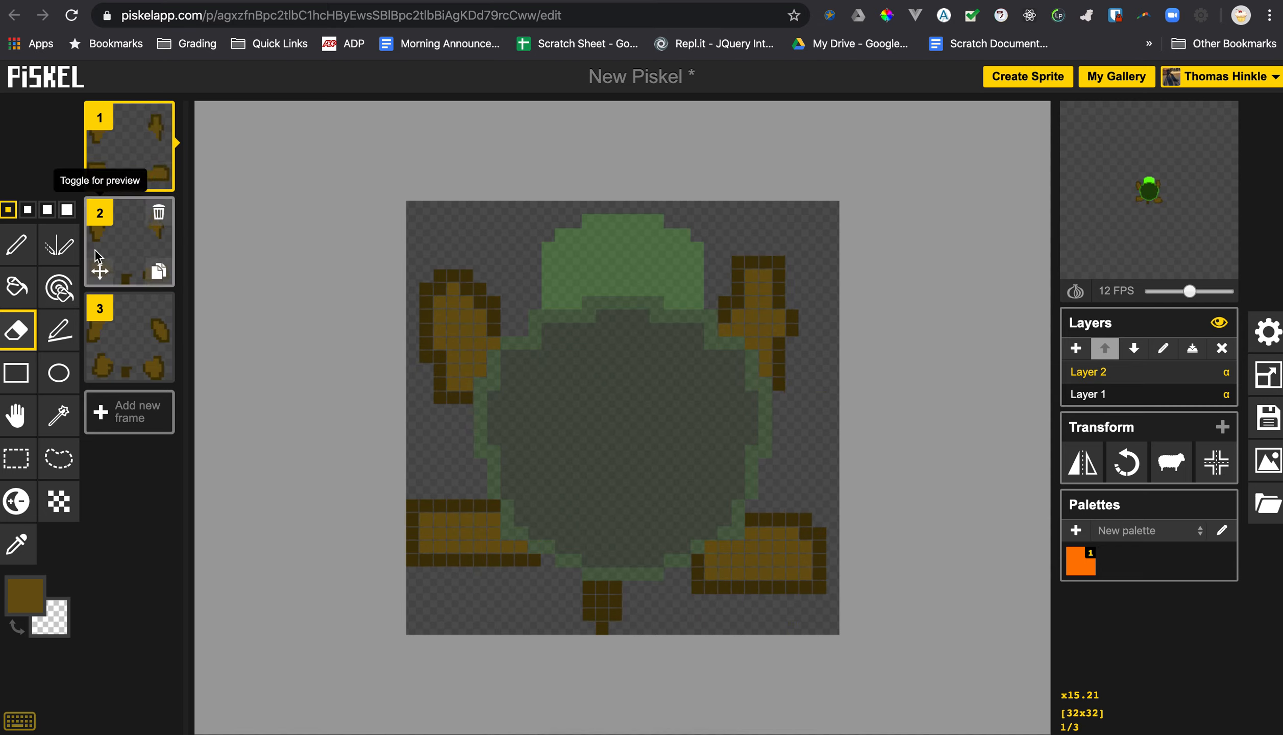
click(115, 259)
click(116, 352)
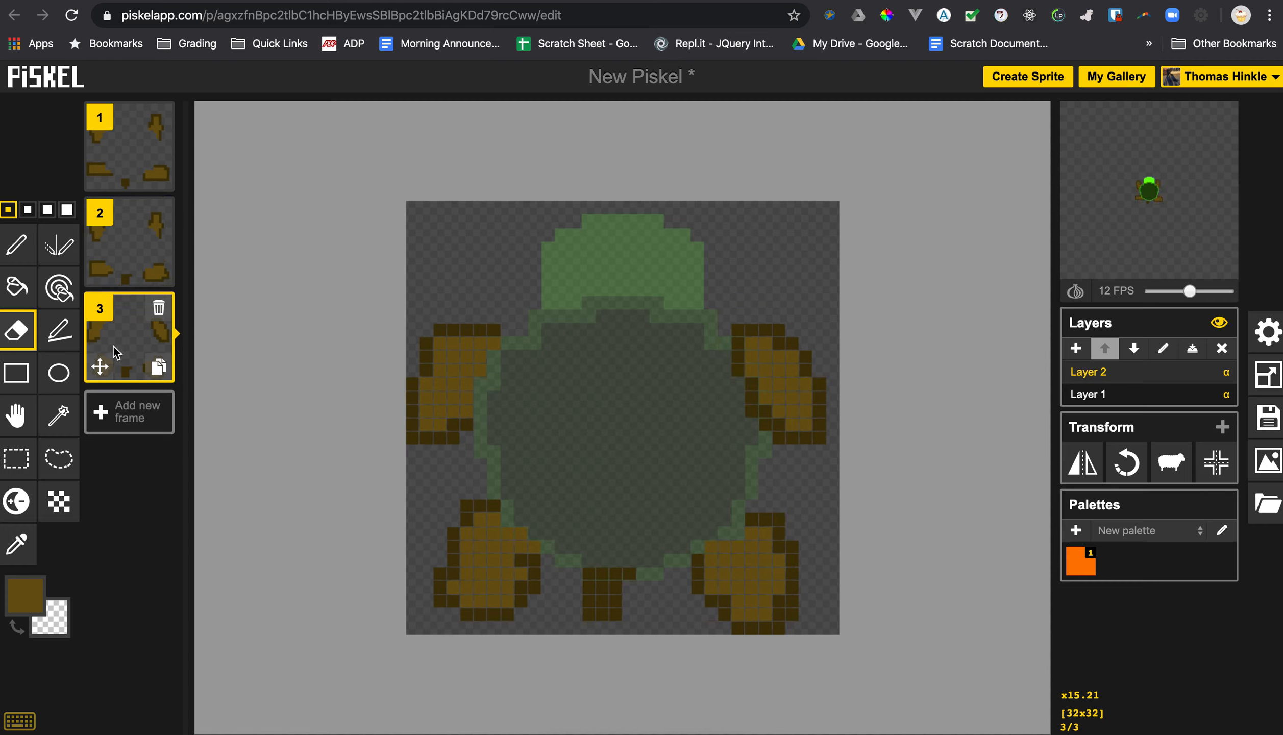
click(159, 367)
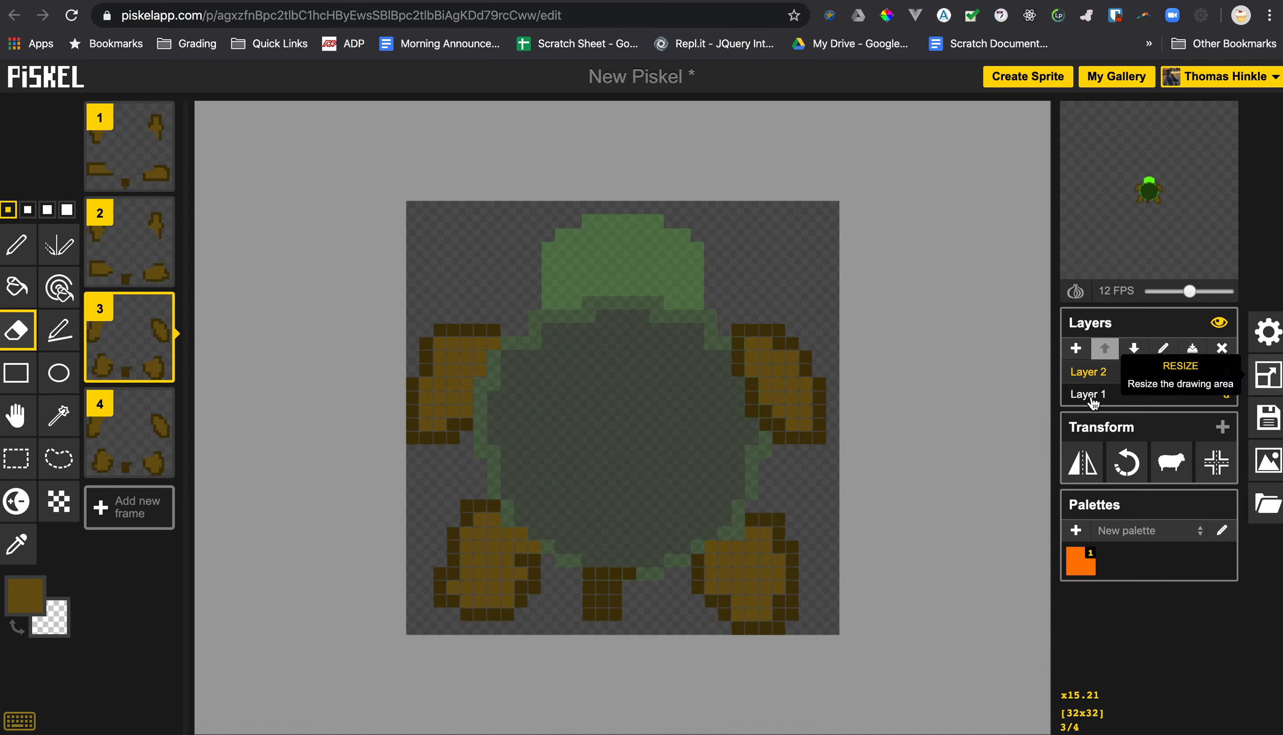
Step: Shift frame 3's Layer 2 artwork up one pixel and extend the upper-left leg's lighter brown to meet the shell
click(15, 414)
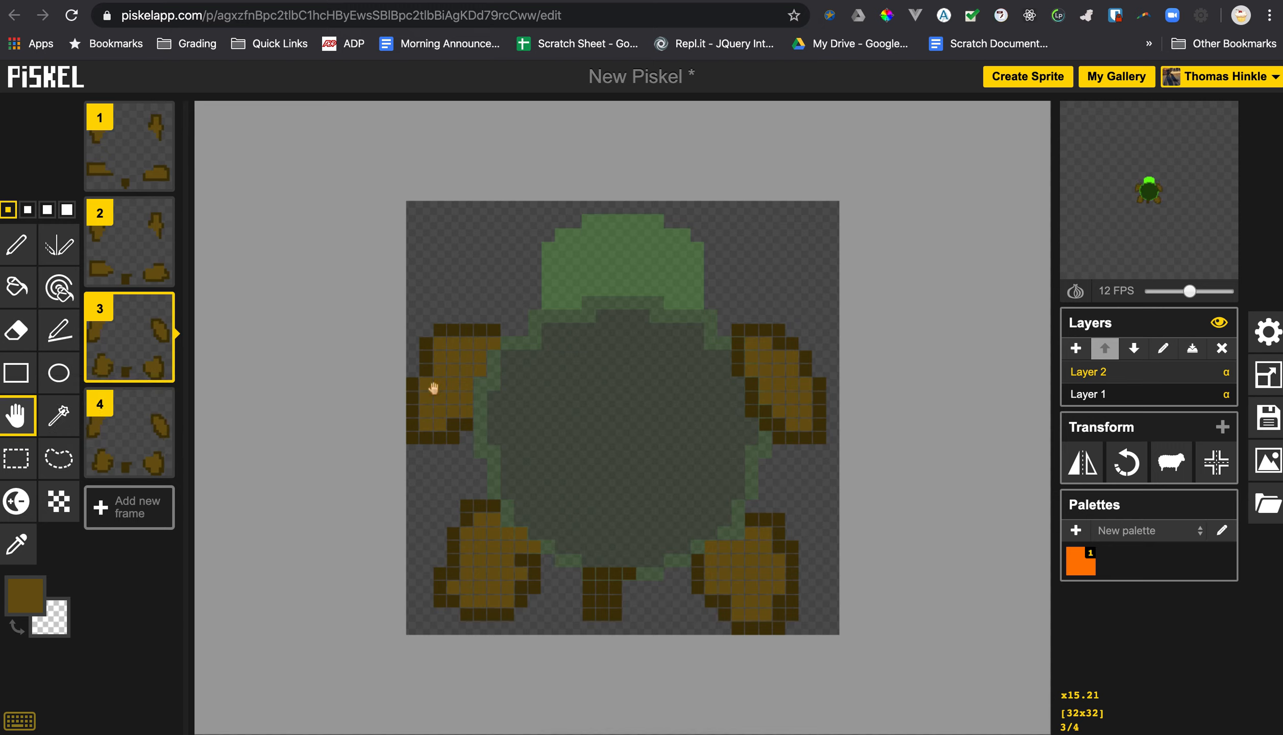
drag(460, 386, 453, 372)
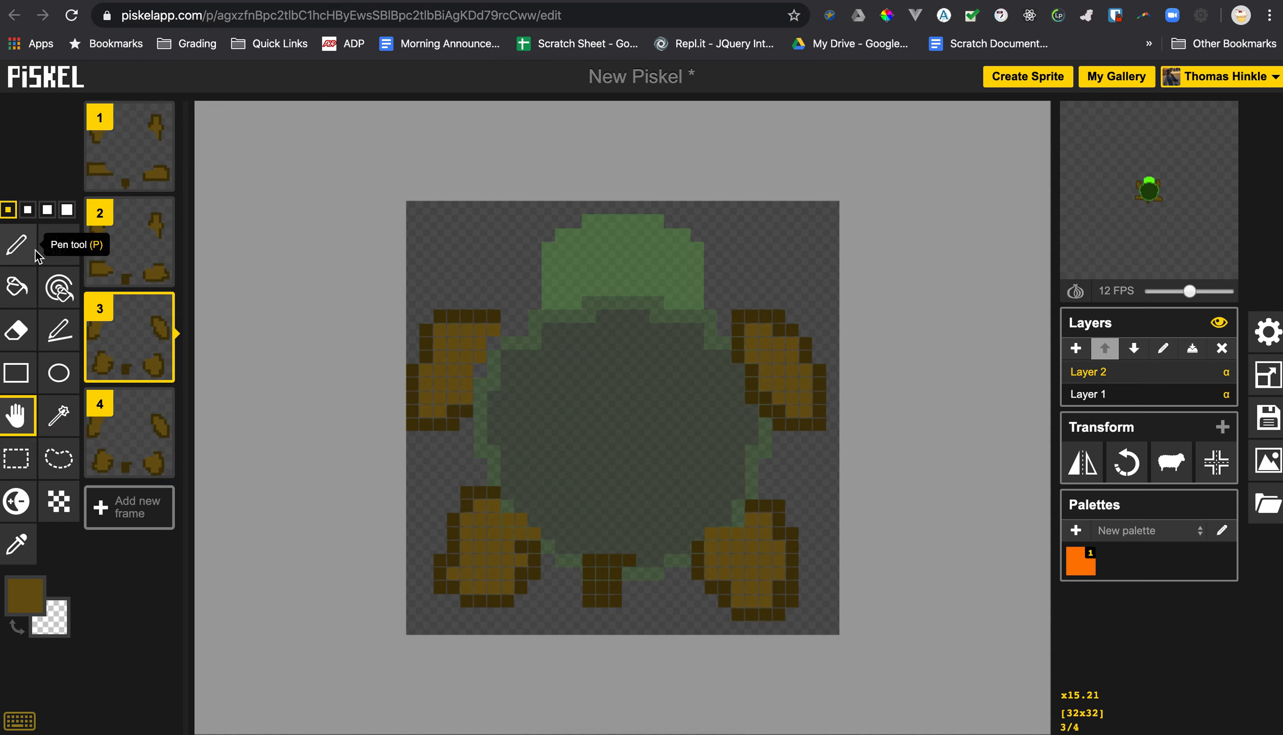
click(16, 244)
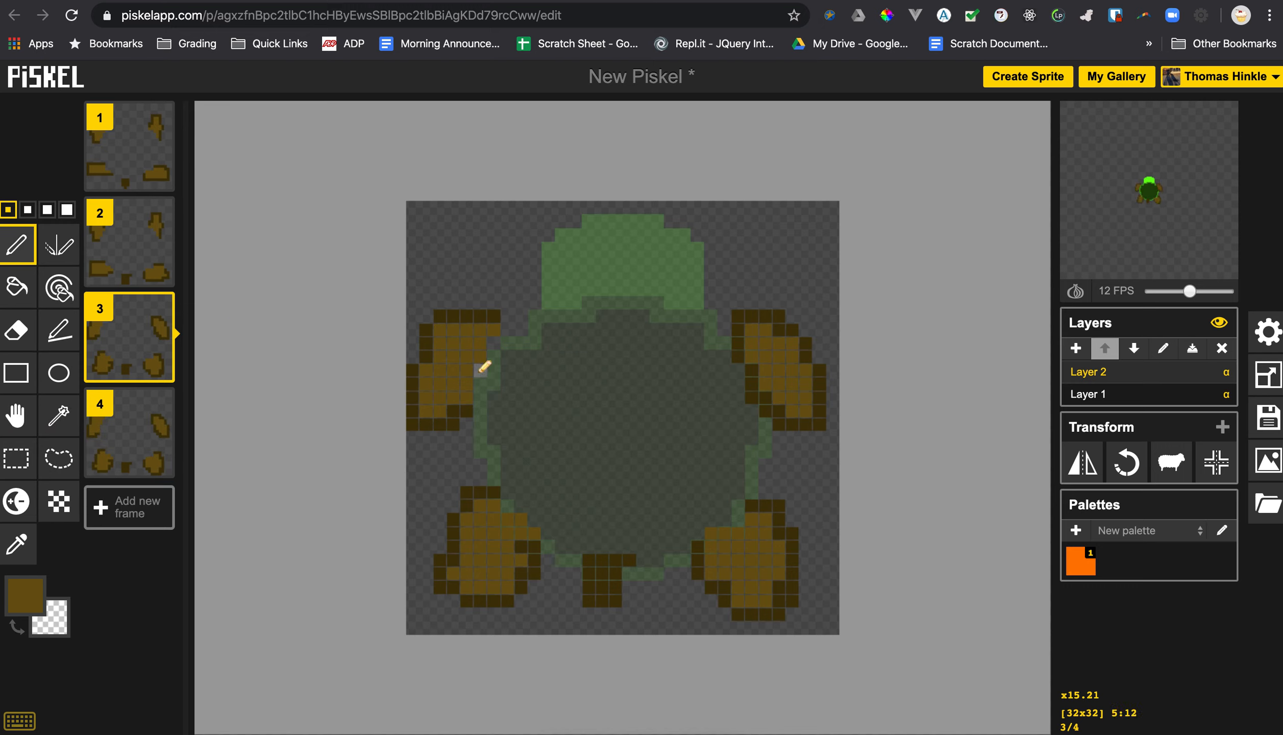
click(506, 332)
mouse_move(1196, 222)
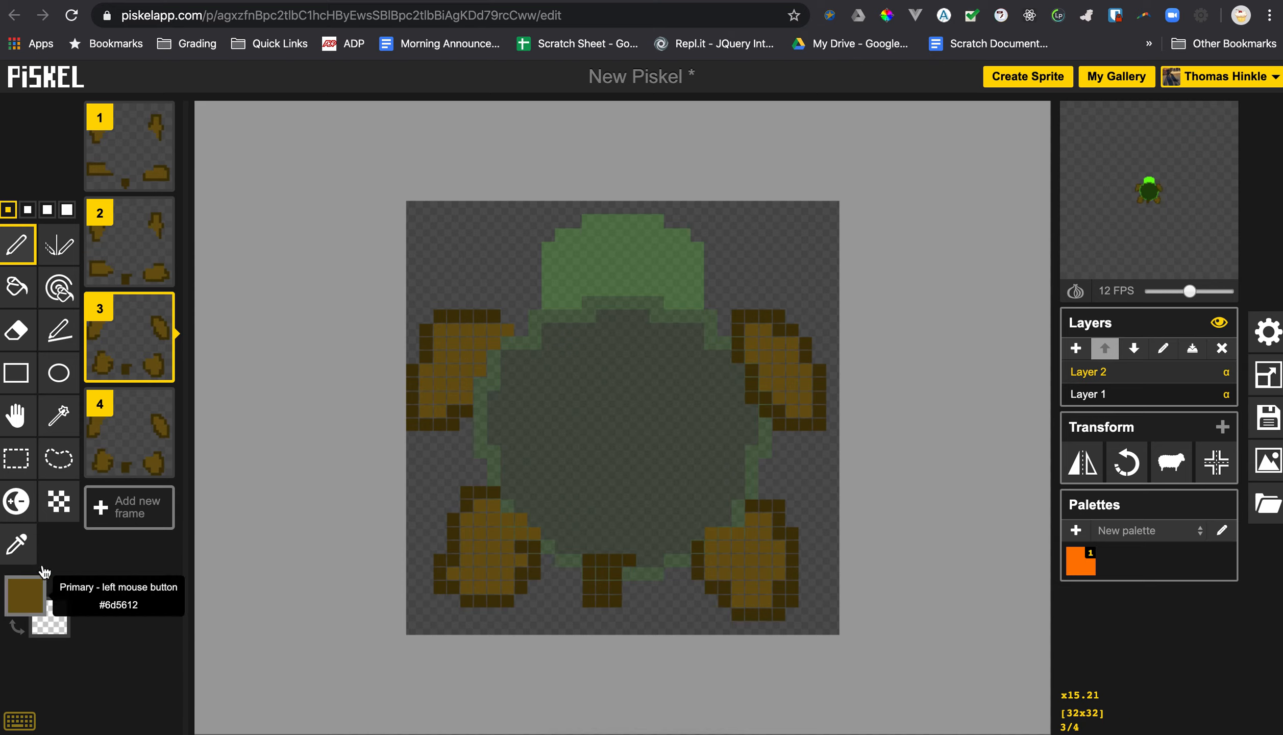
Step: Add a new layer and outline two white round eyes, about 4 pixels wide, on the turtle's head in frame 3
click(1076, 348)
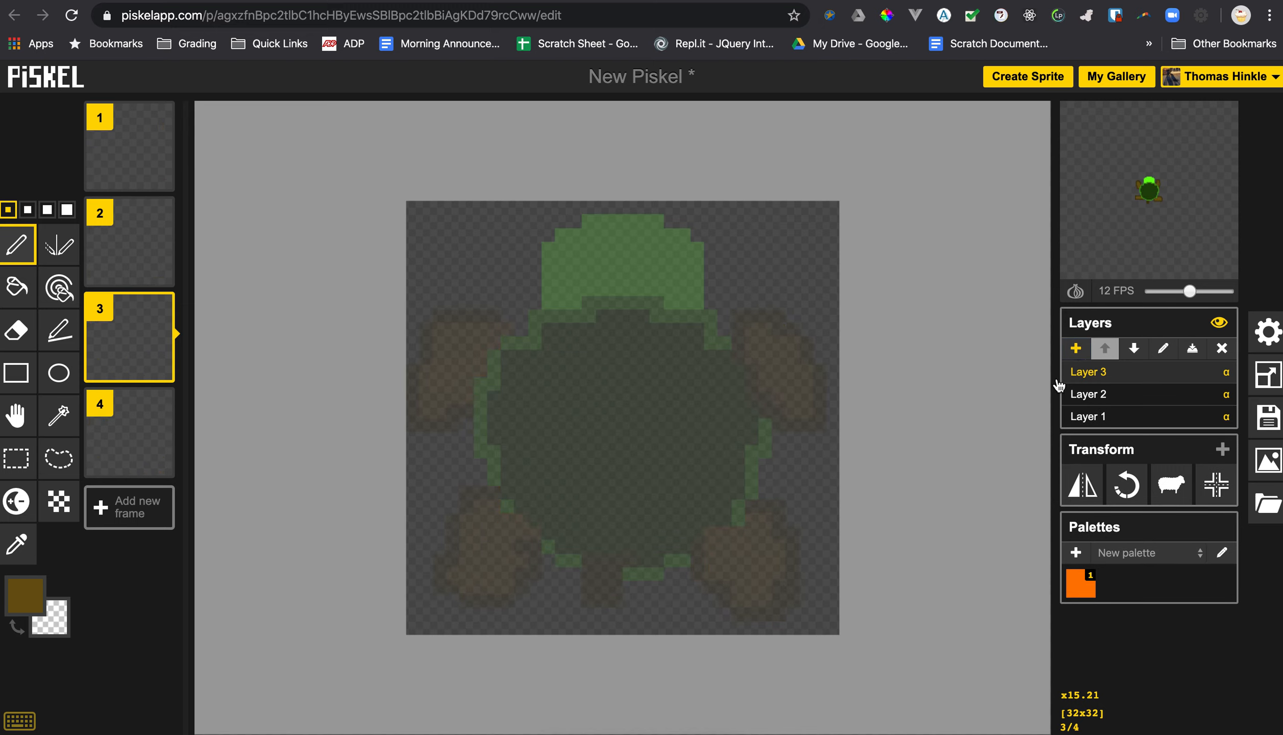
click(25, 594)
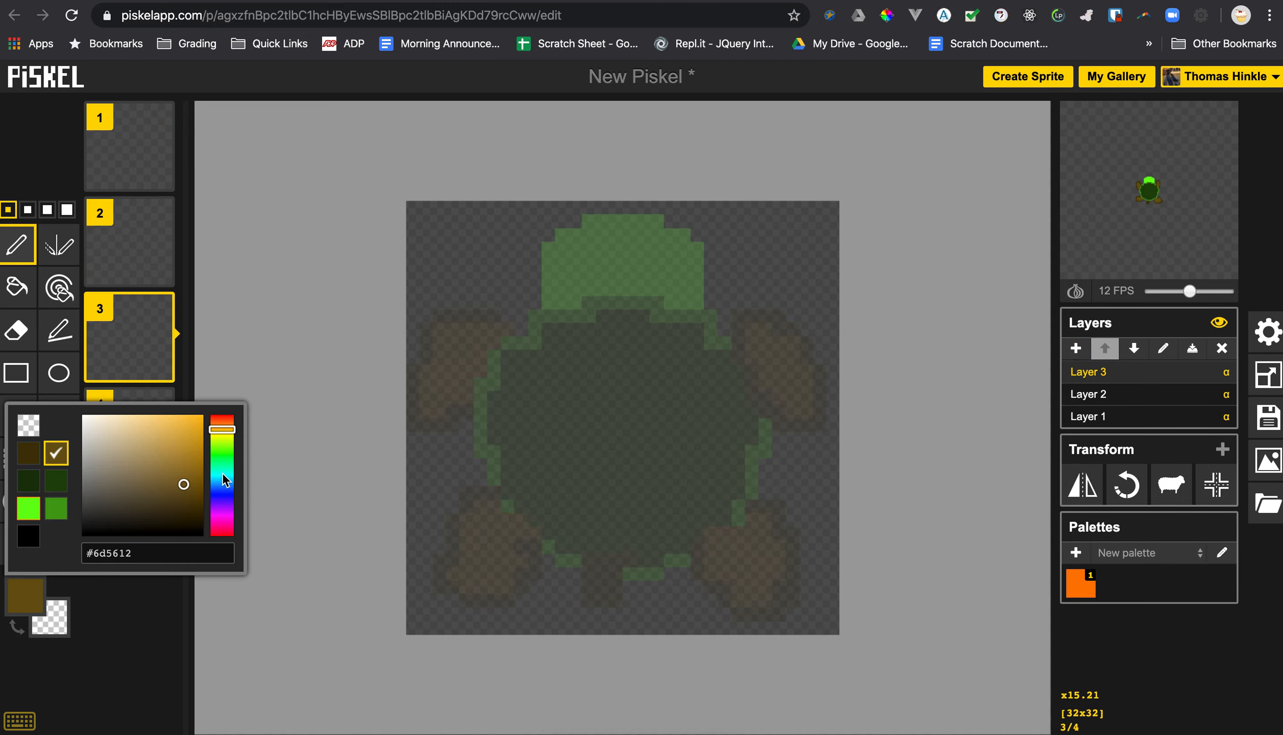
drag(228, 431, 224, 413)
mouse_move(159, 448)
mouse_down()
mouse_move(64, 407)
mouse_move(53, 380)
mouse_up()
click(57, 375)
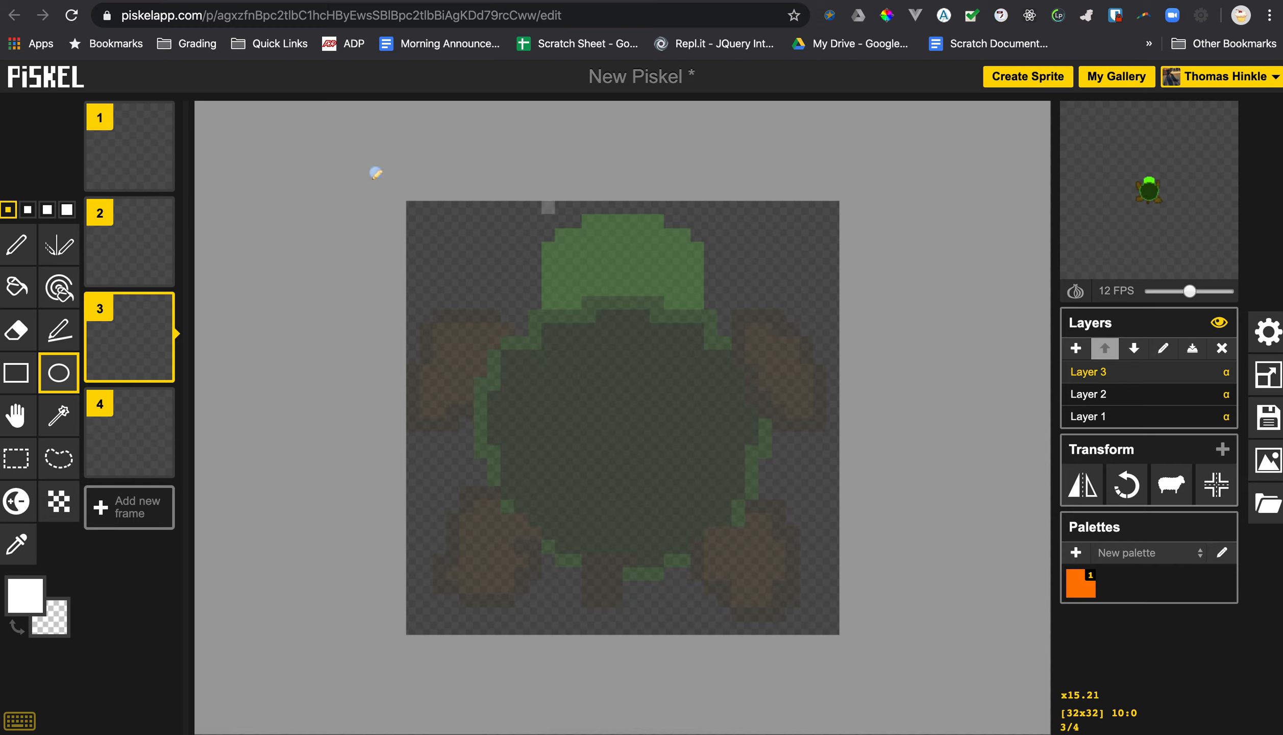
drag(555, 208, 589, 245)
drag(635, 207, 673, 255)
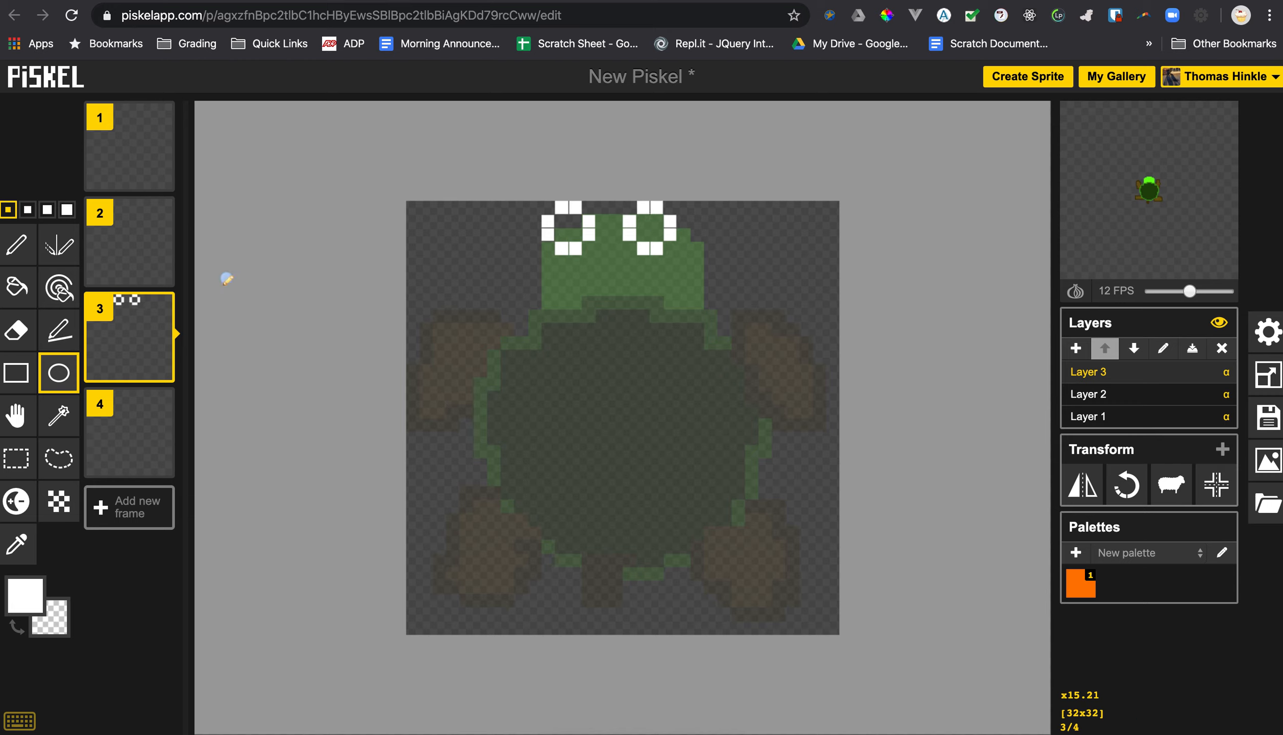
Step: Fill the insides of both eyes in frame 3 with white
click(19, 288)
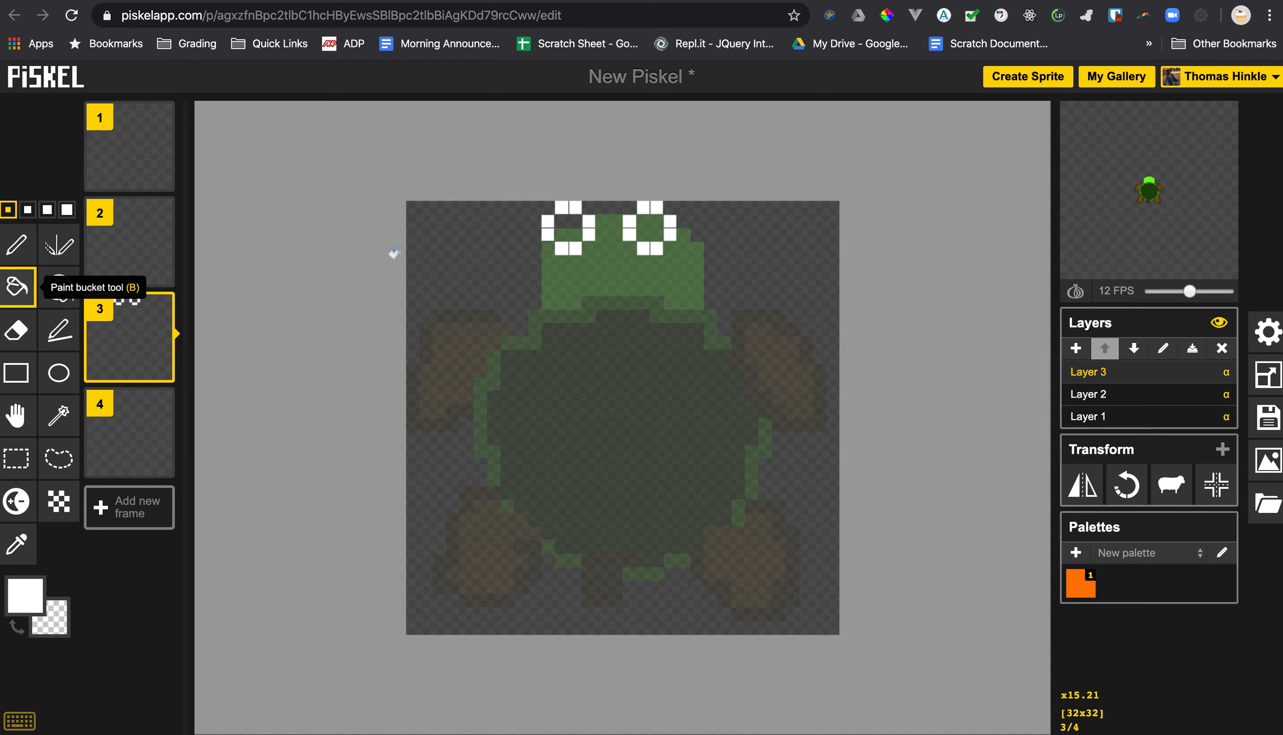
click(574, 230)
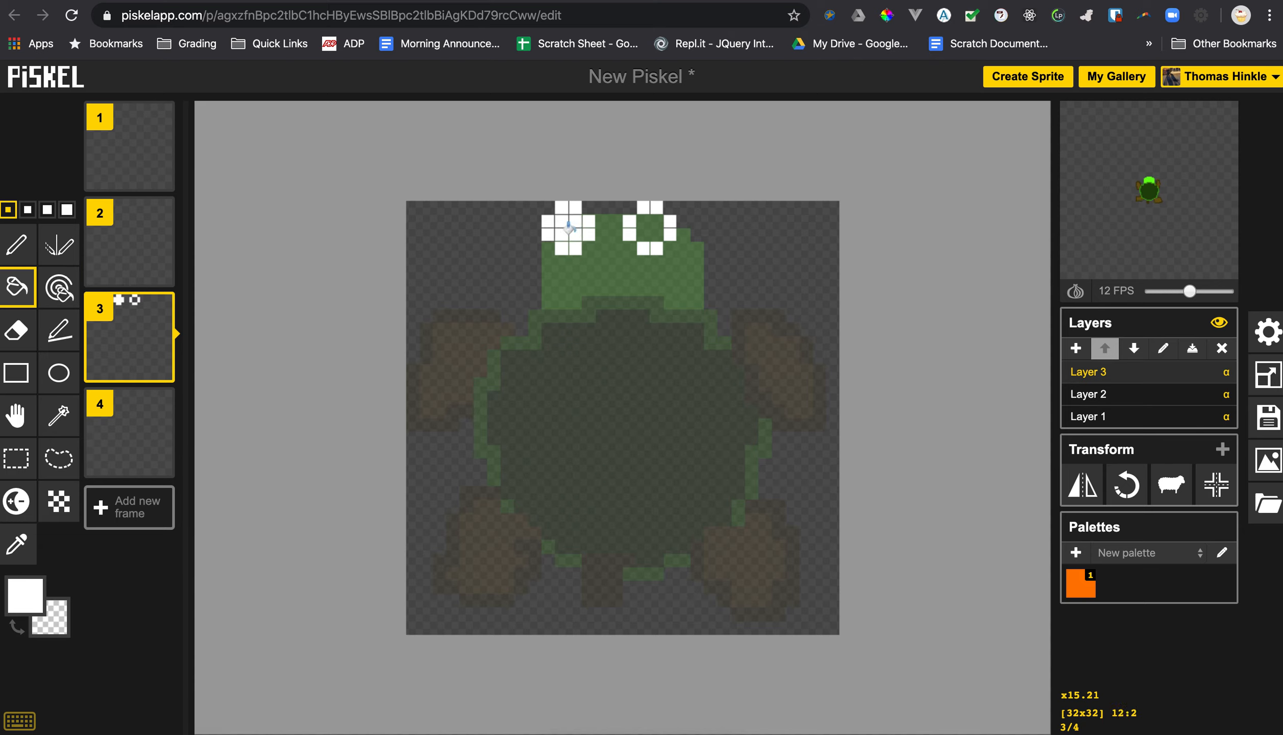
click(644, 226)
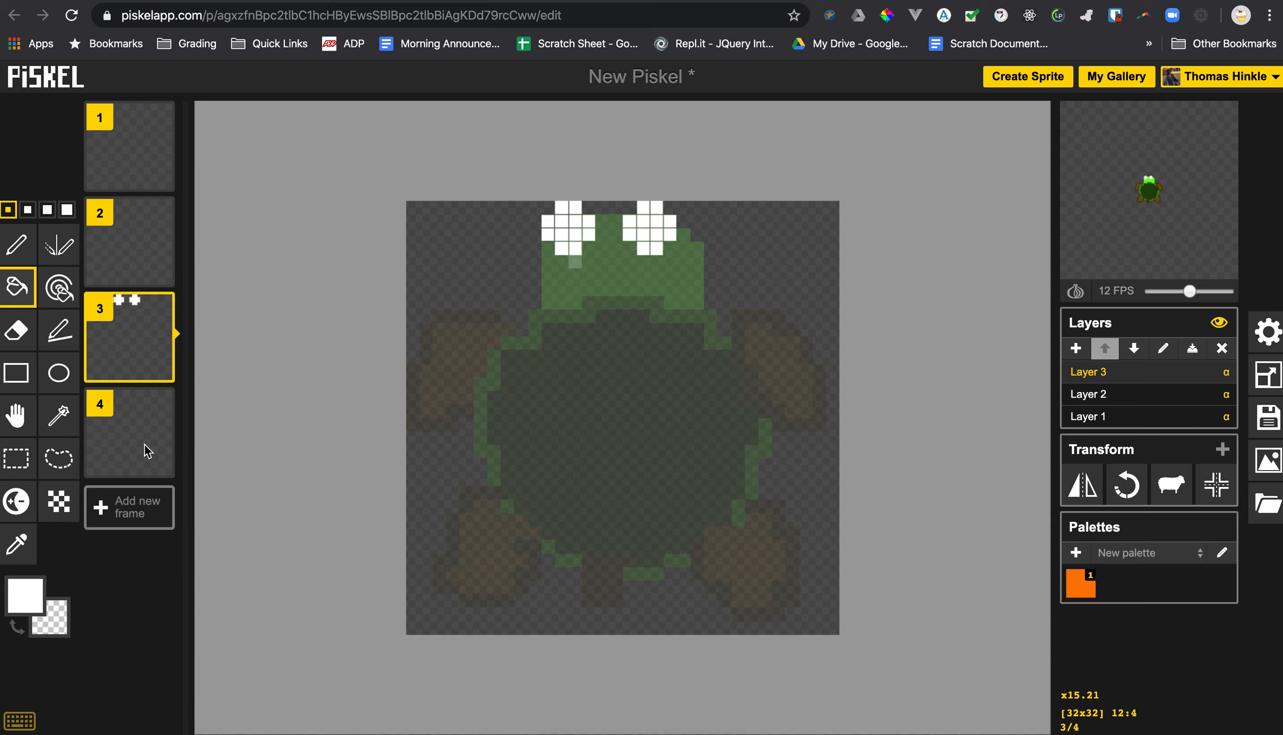
mouse_move(129, 350)
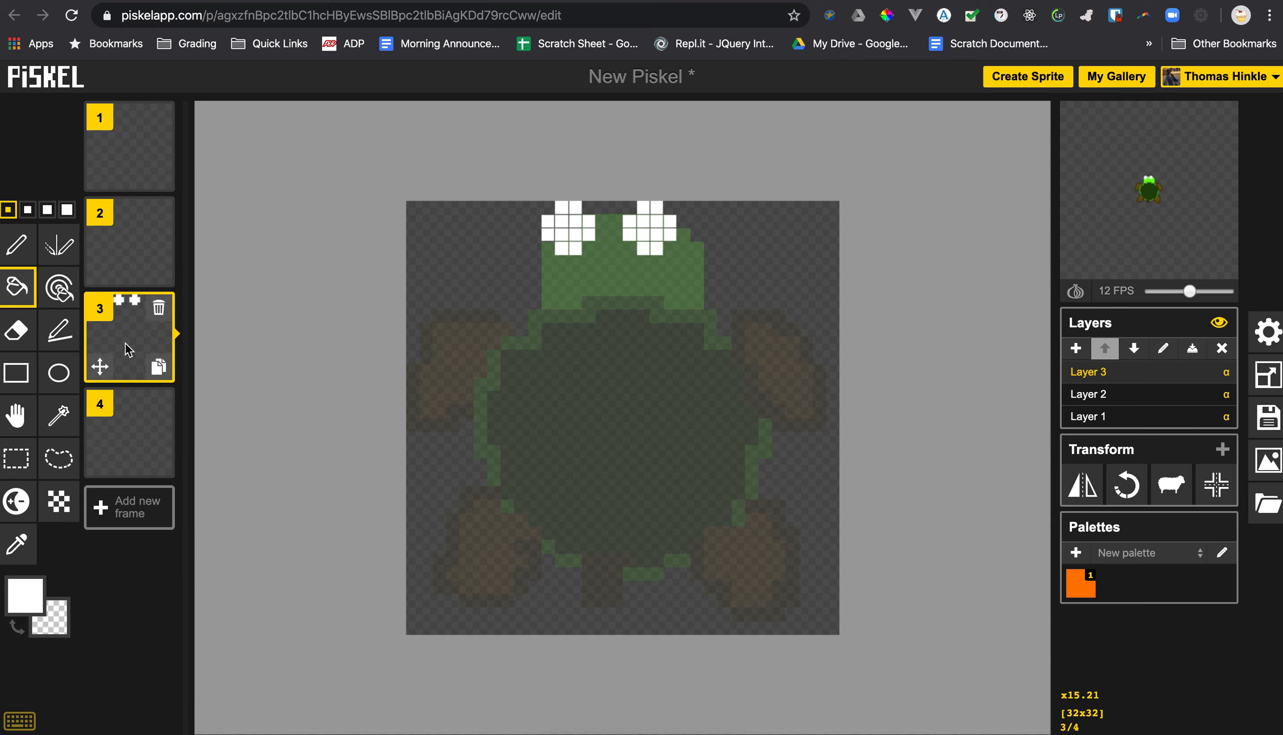
click(120, 251)
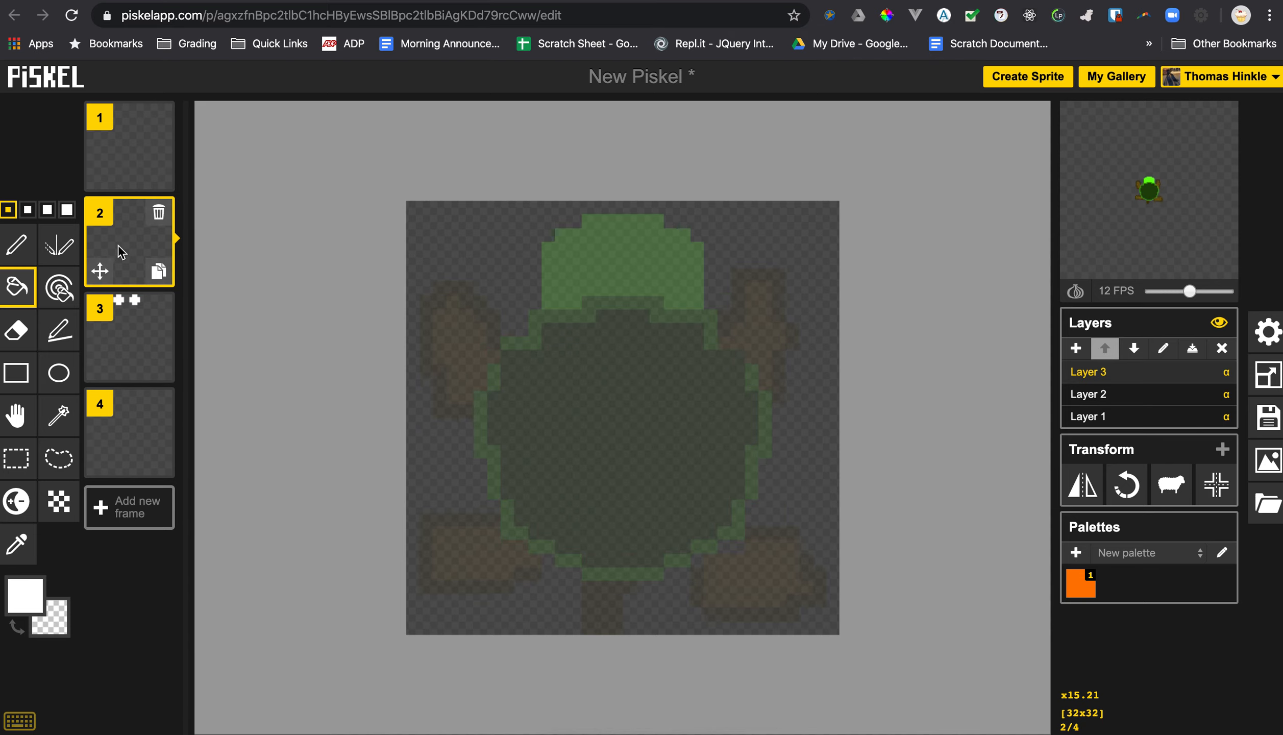
click(141, 143)
mouse_move(133, 342)
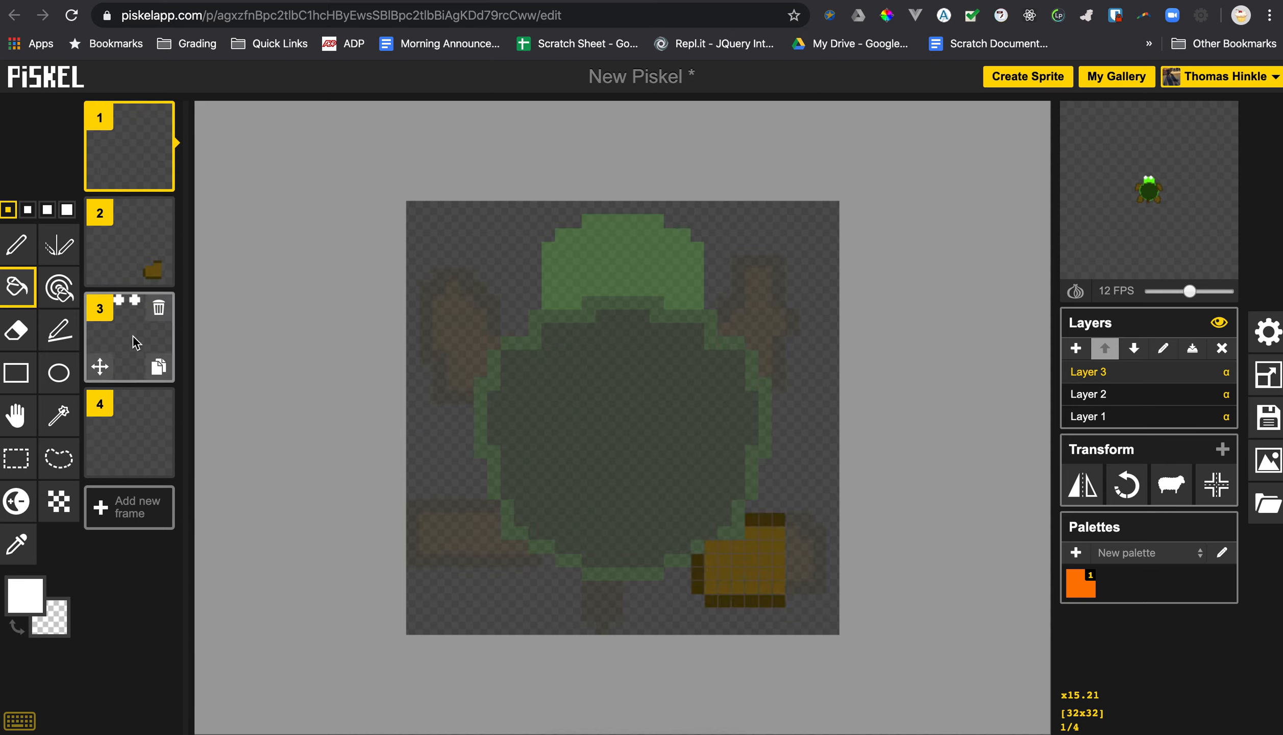
click(134, 332)
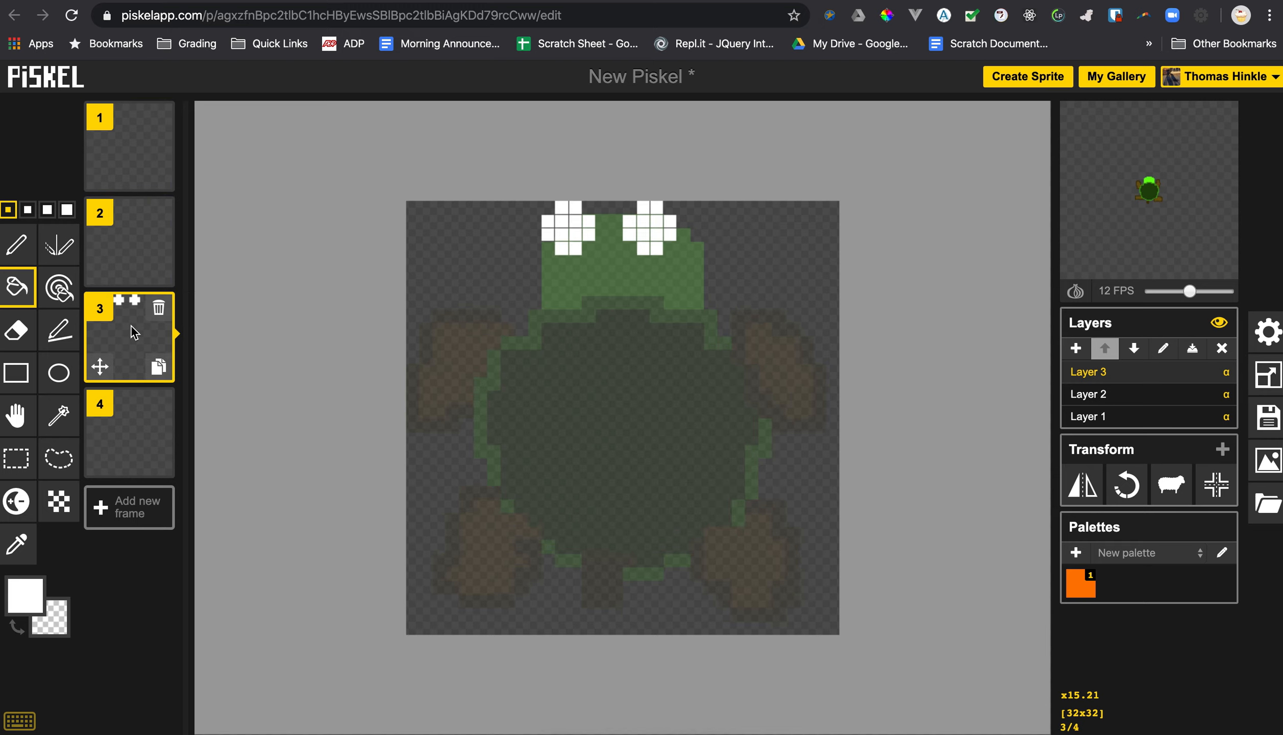
Step: Copy both eyes from frame 3 with a rectangular selection and paste them into frames 1, 2 and 4 on Layer 3
click(6, 468)
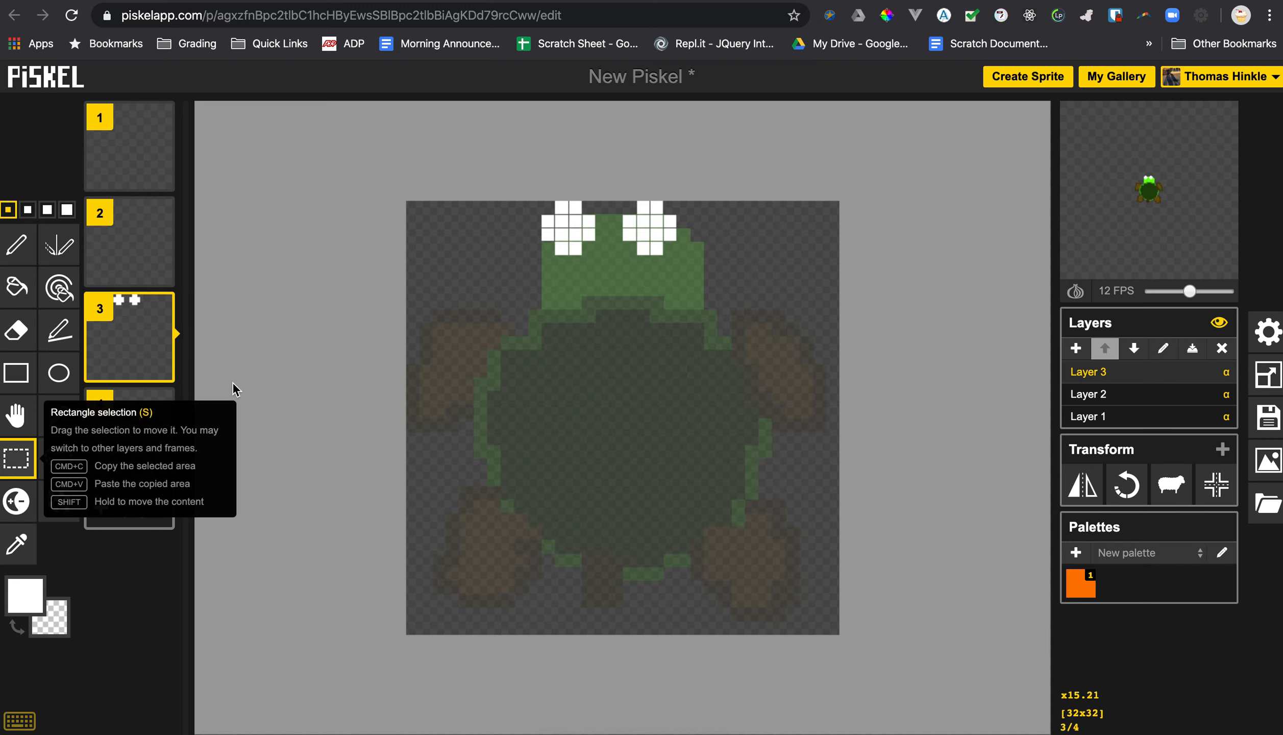
drag(477, 197, 725, 276)
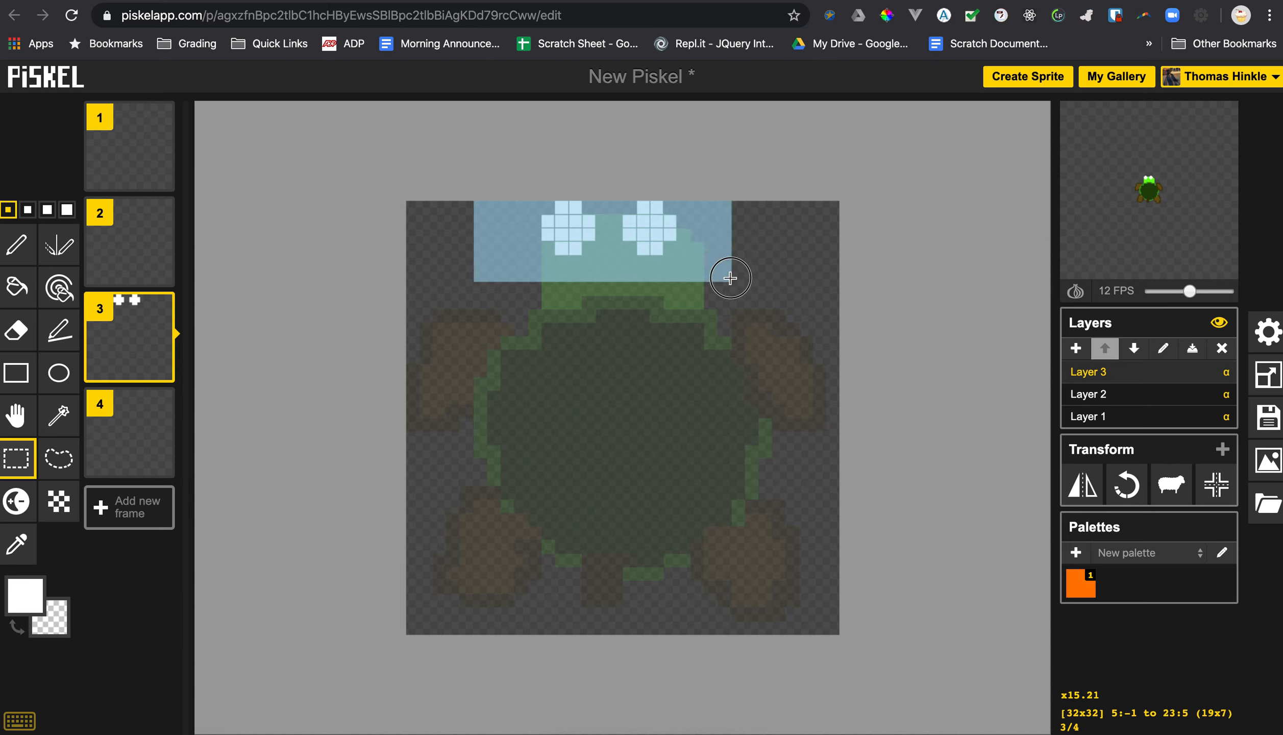
click(123, 138)
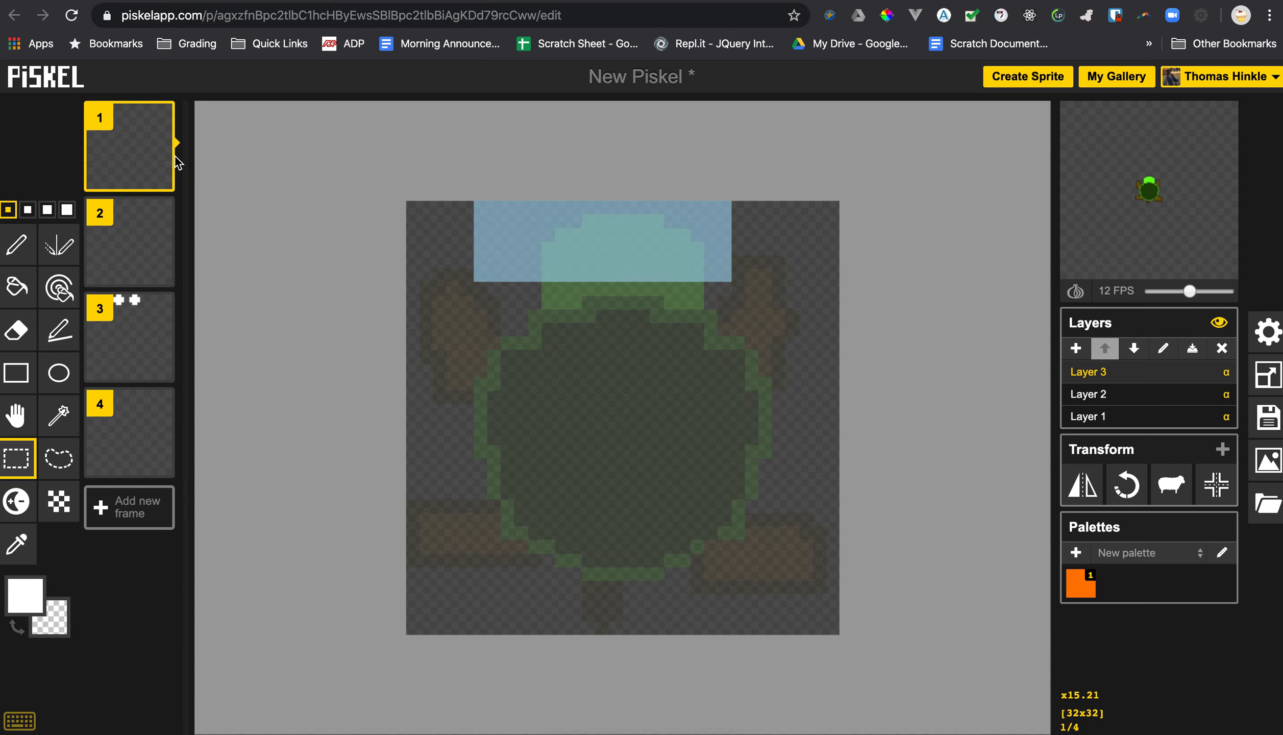
key(ctrl+v)
click(142, 229)
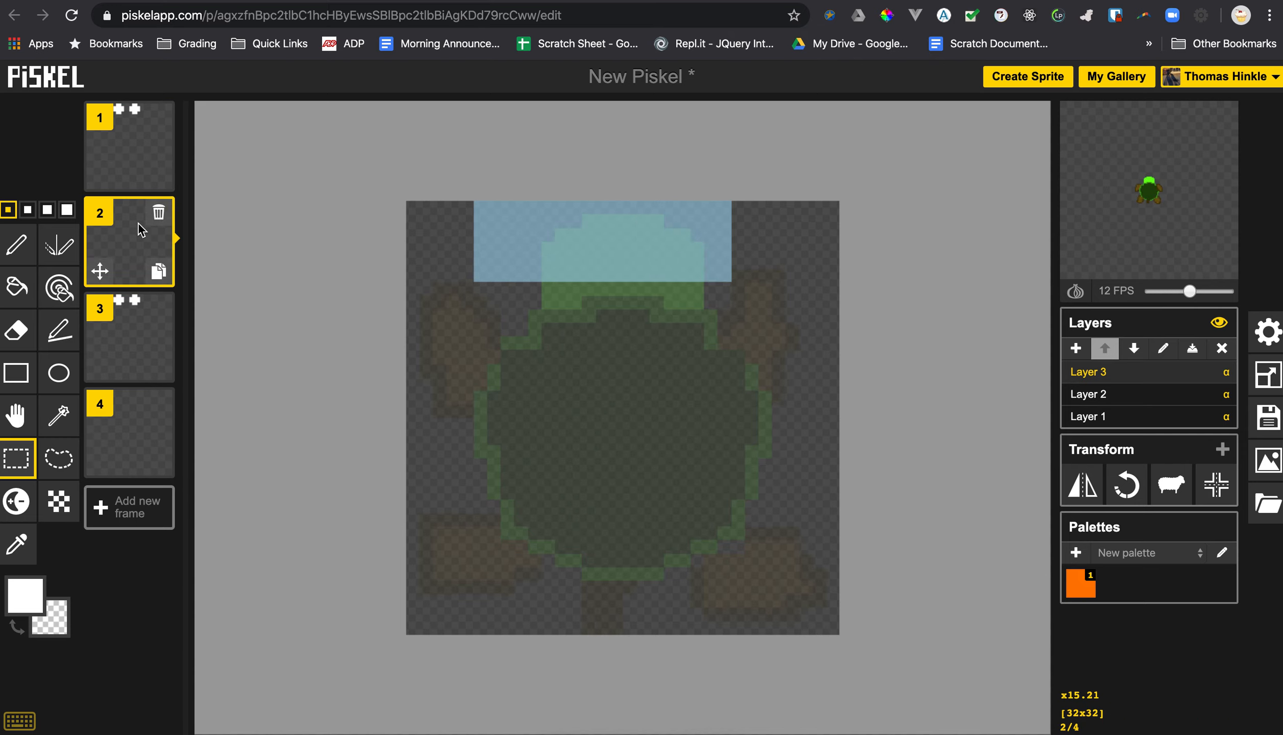
key(ctrl+v)
click(123, 432)
key(ctrl+v)
click(138, 145)
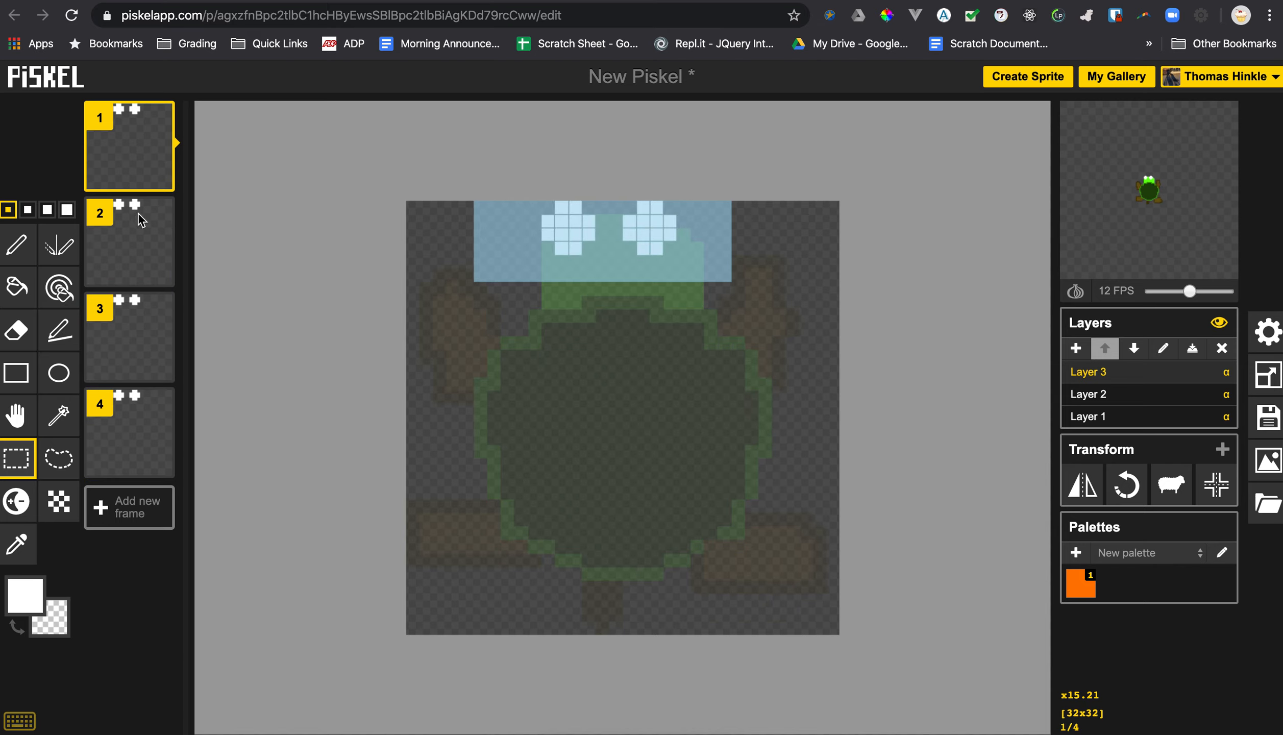
click(142, 235)
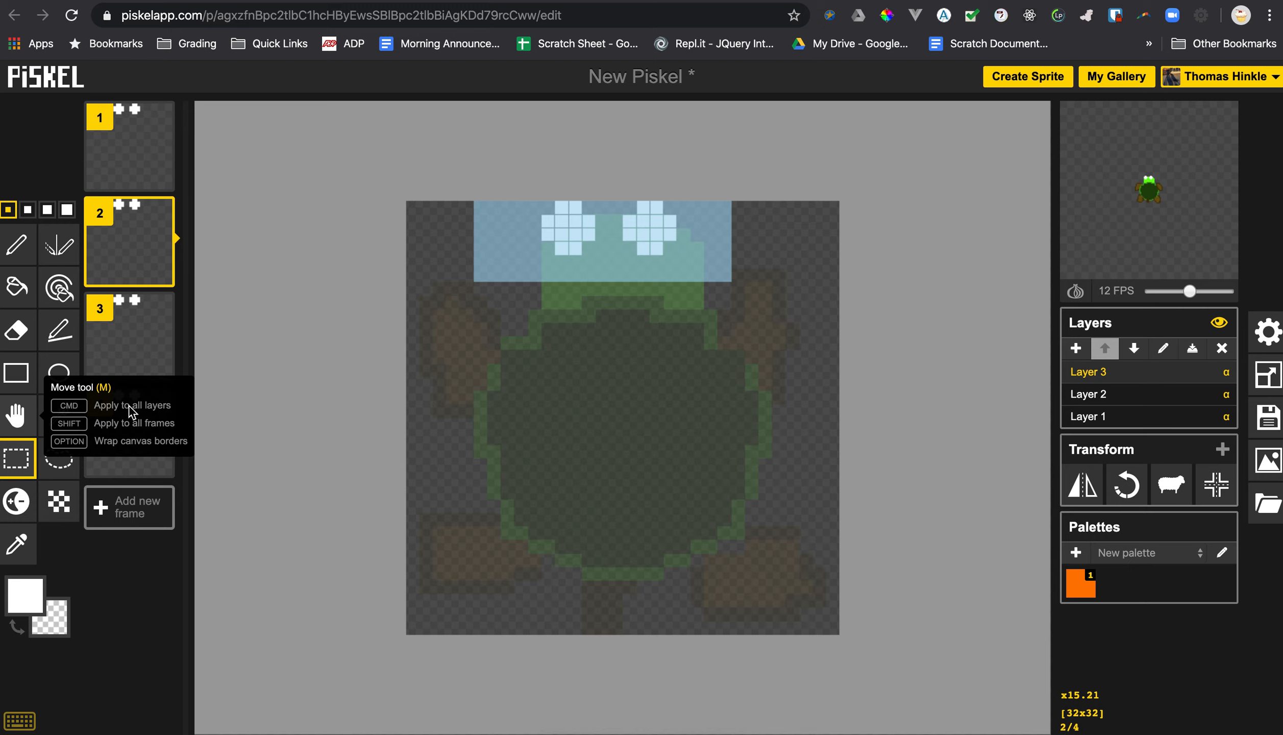
Step: Shift the eyes on Layer 3 one pixel to the right in frames 2, 4 and 3 with the Move tool
key(m)
drag(579, 228, 594, 229)
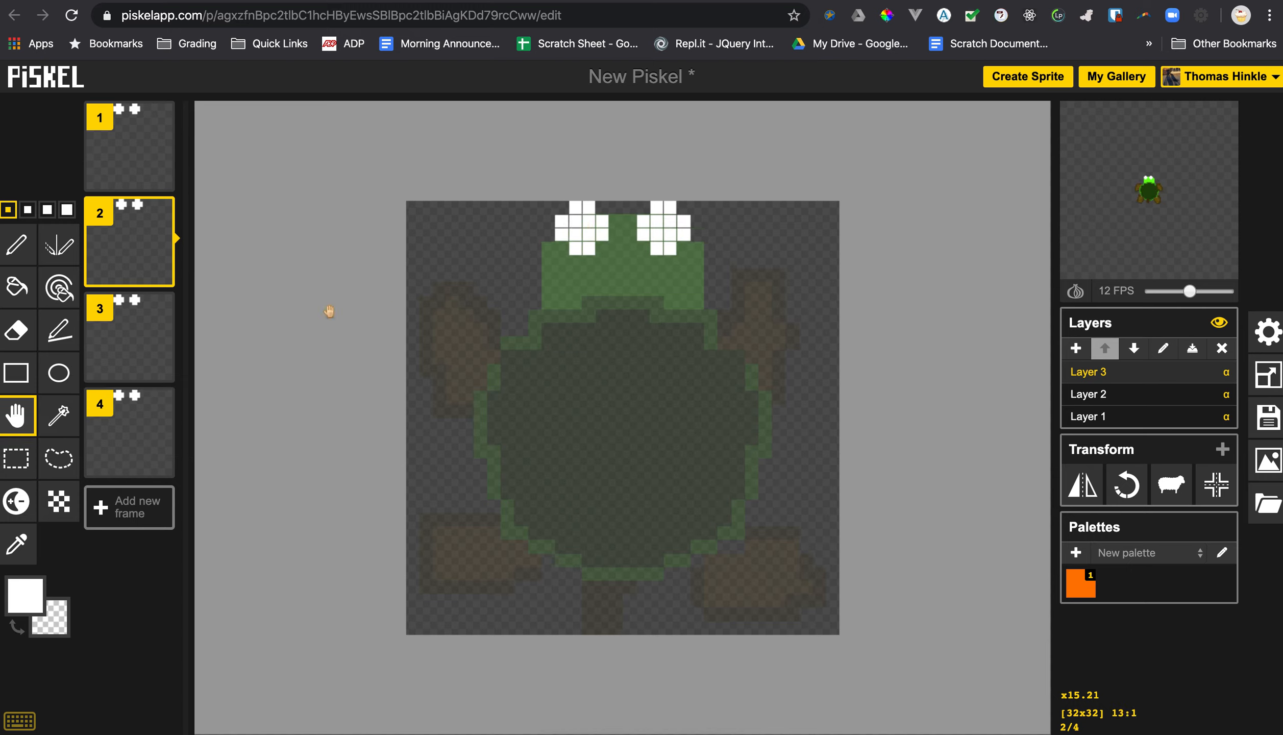
click(127, 432)
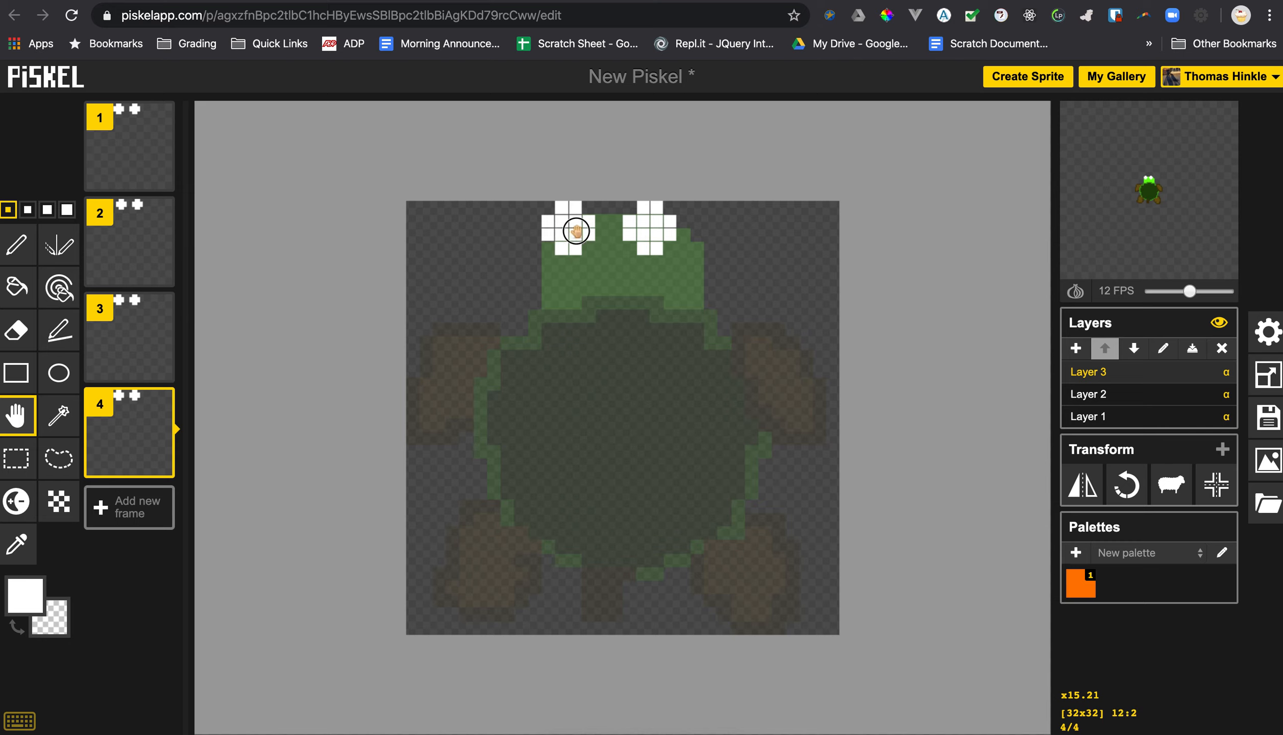
drag(580, 230, 593, 230)
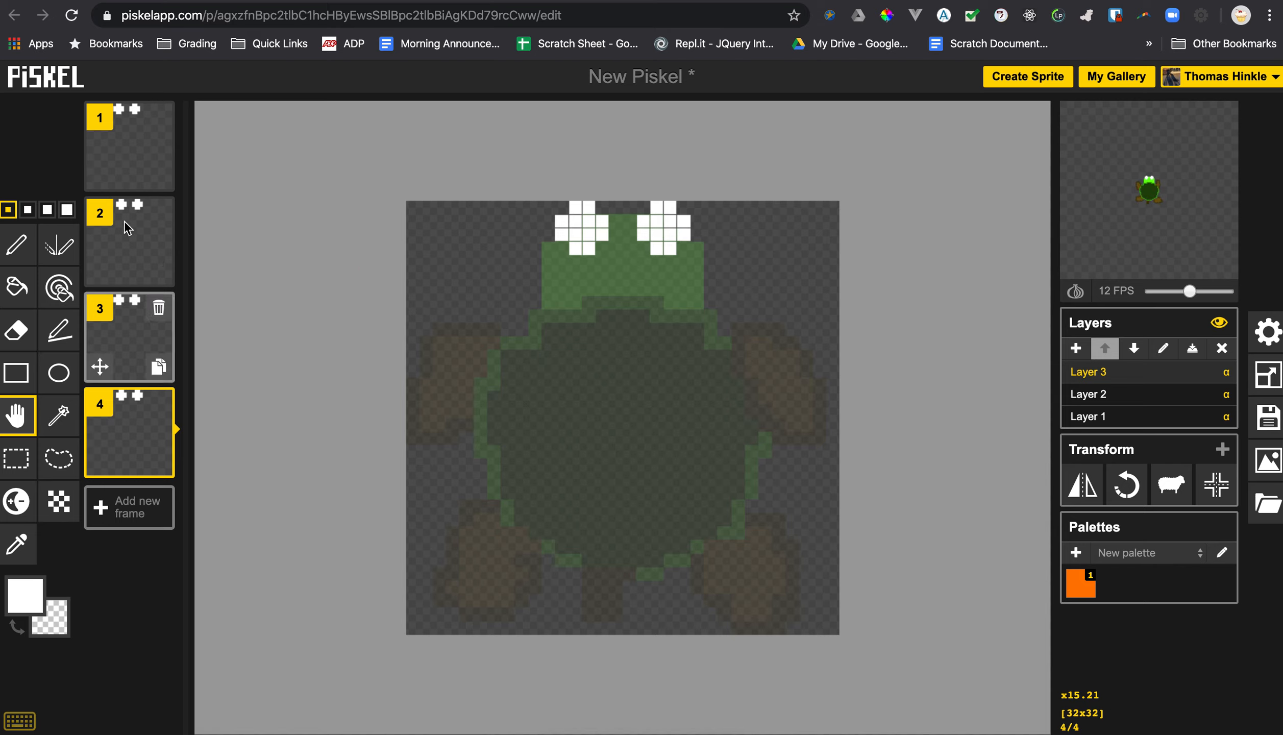
click(135, 319)
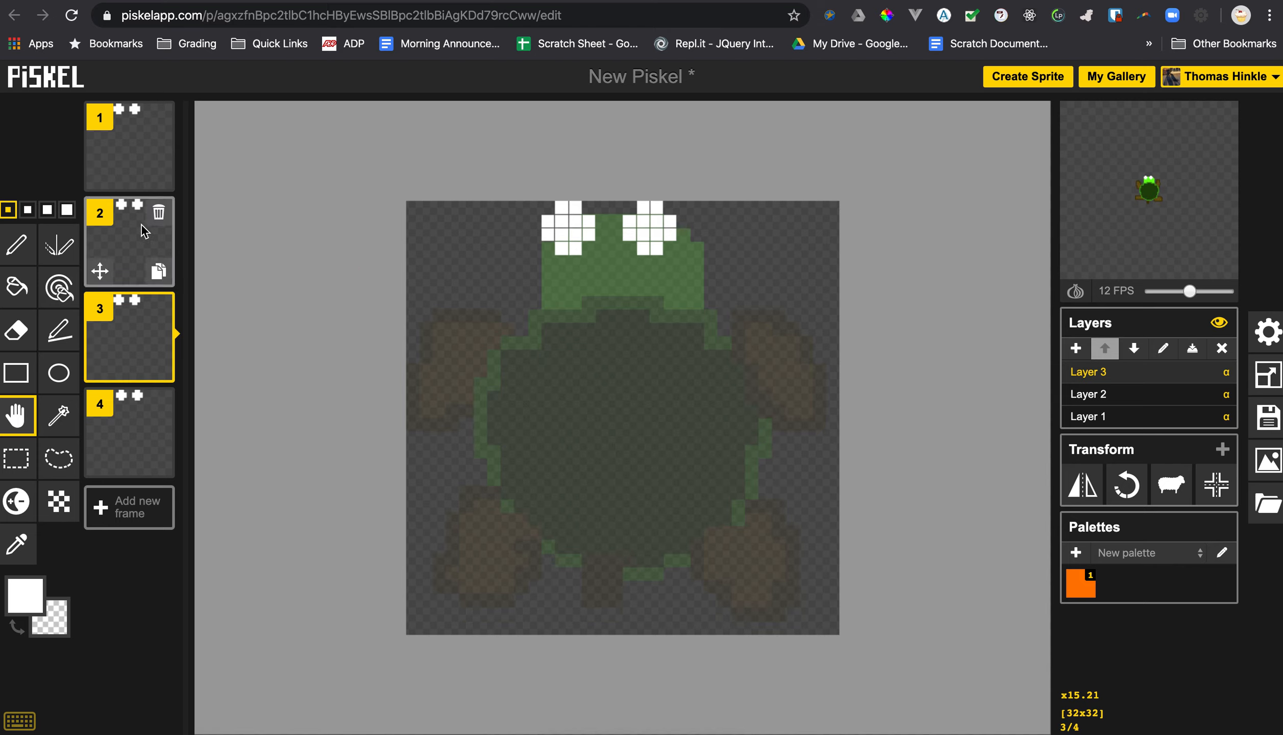
drag(583, 228, 575, 222)
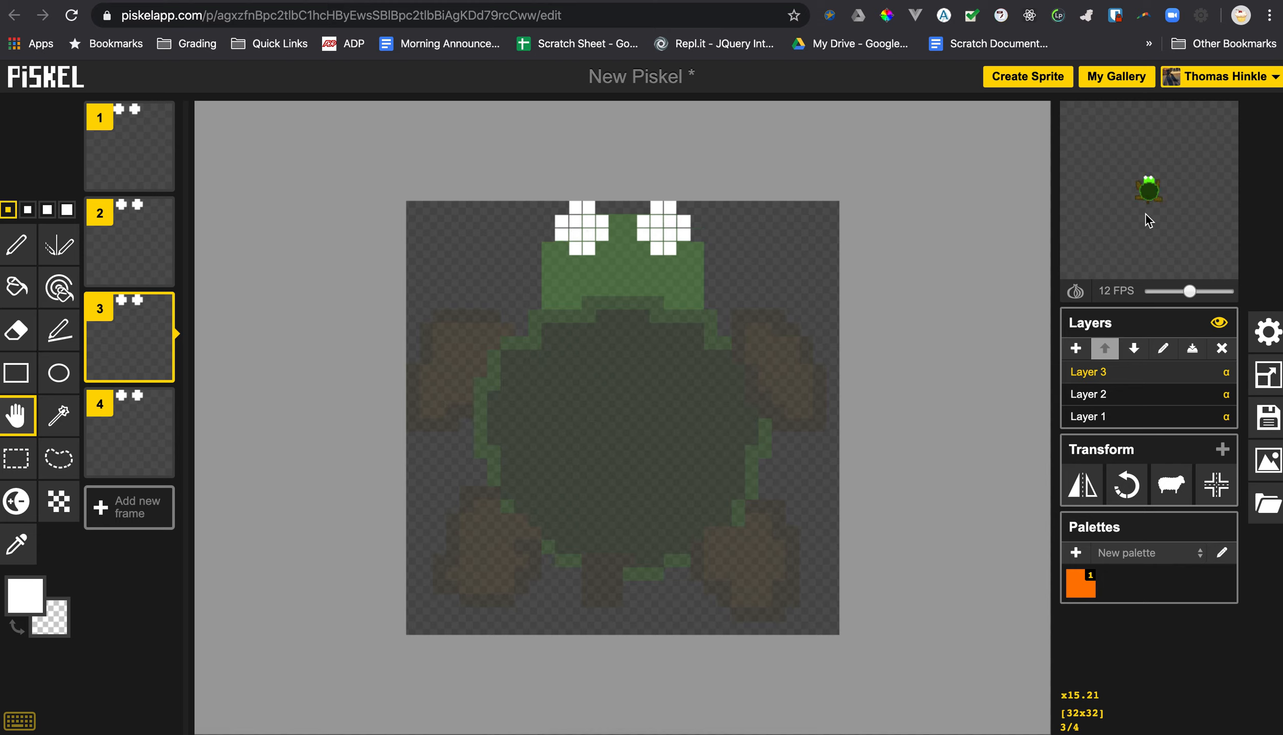
Step: Switch the animation preview to full size
mouse_move(1166, 209)
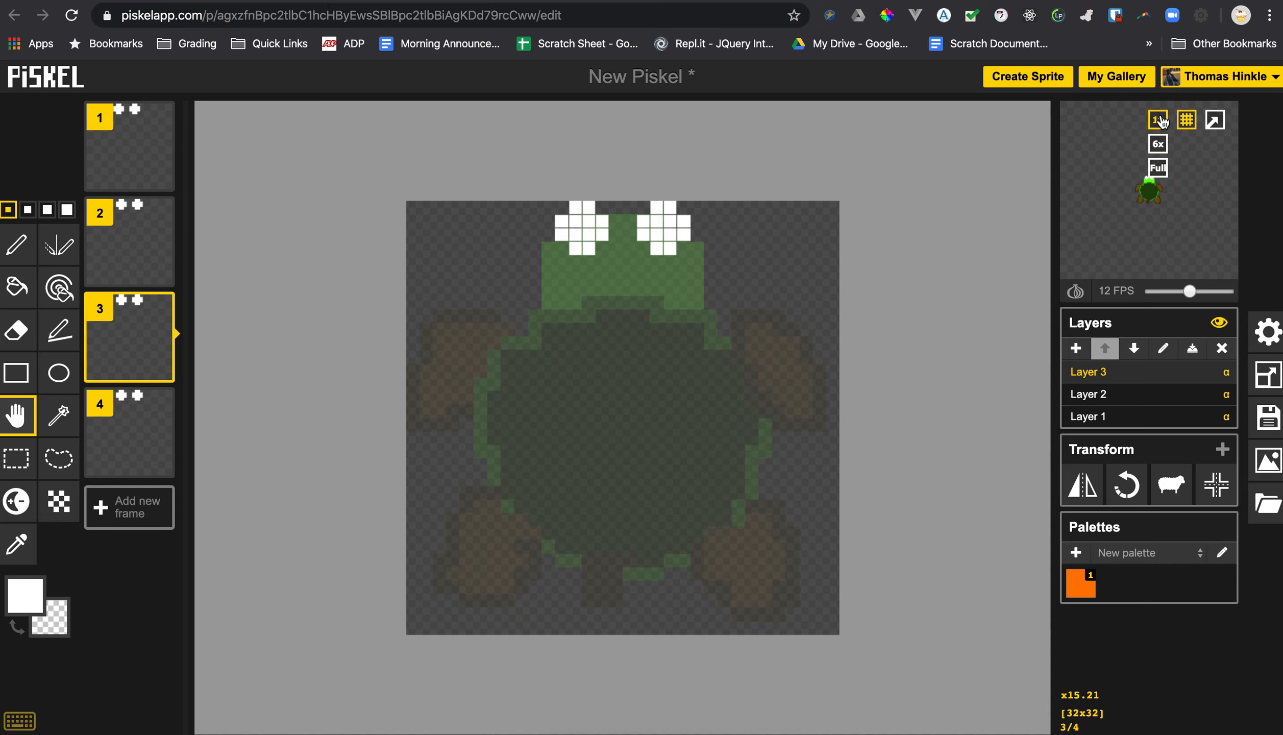
mouse_move(1158, 120)
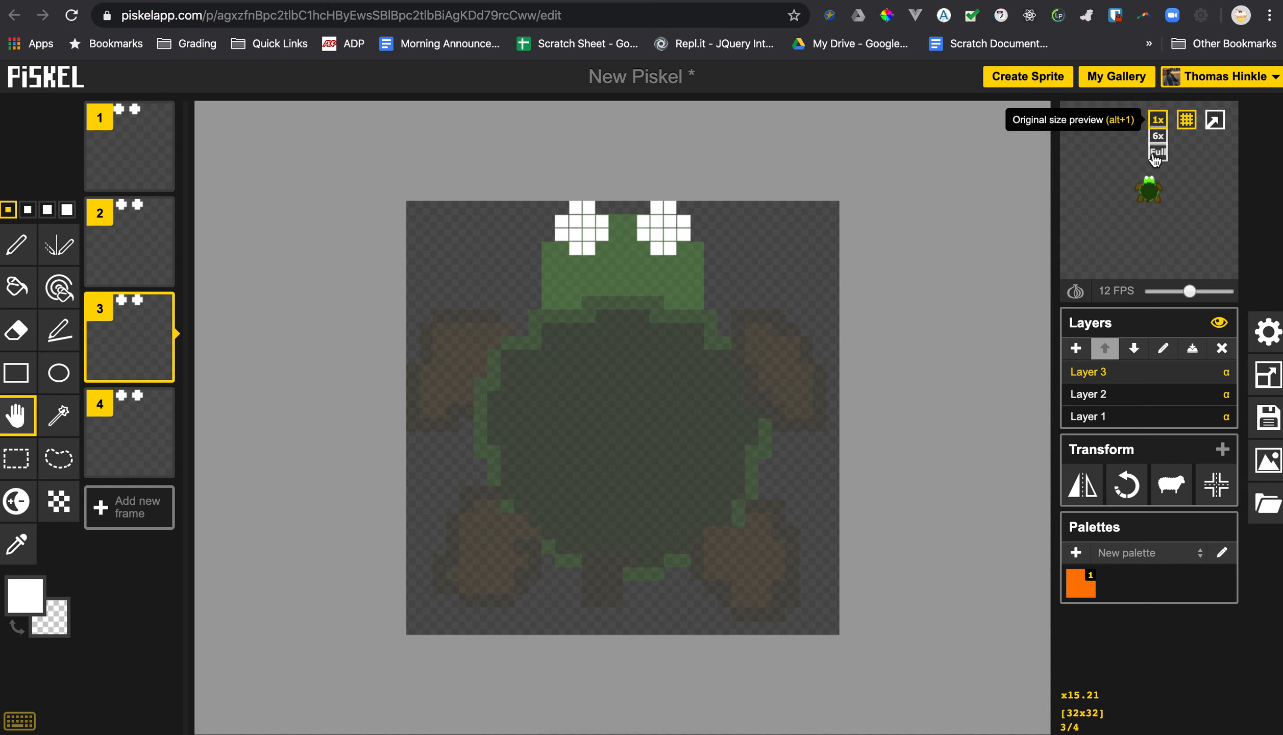
click(1157, 167)
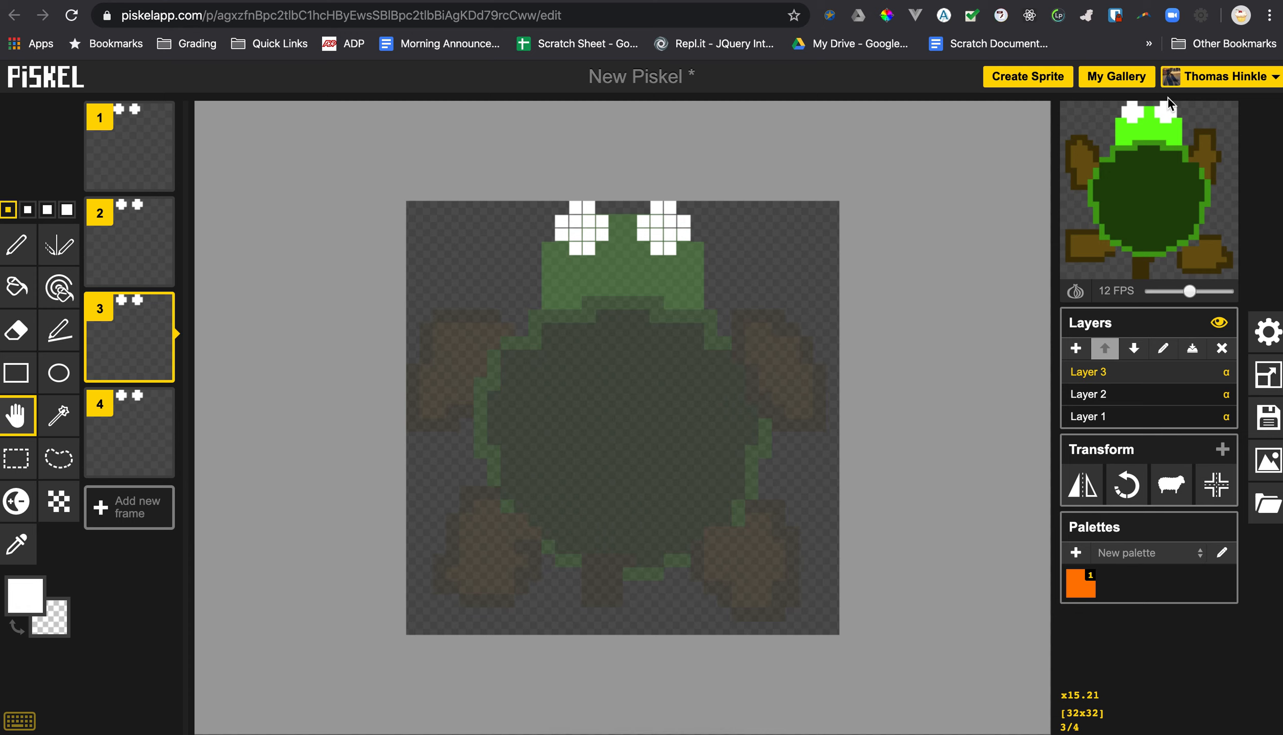
Step: Title the sprite Turtle and save it to the online gallery
click(1266, 418)
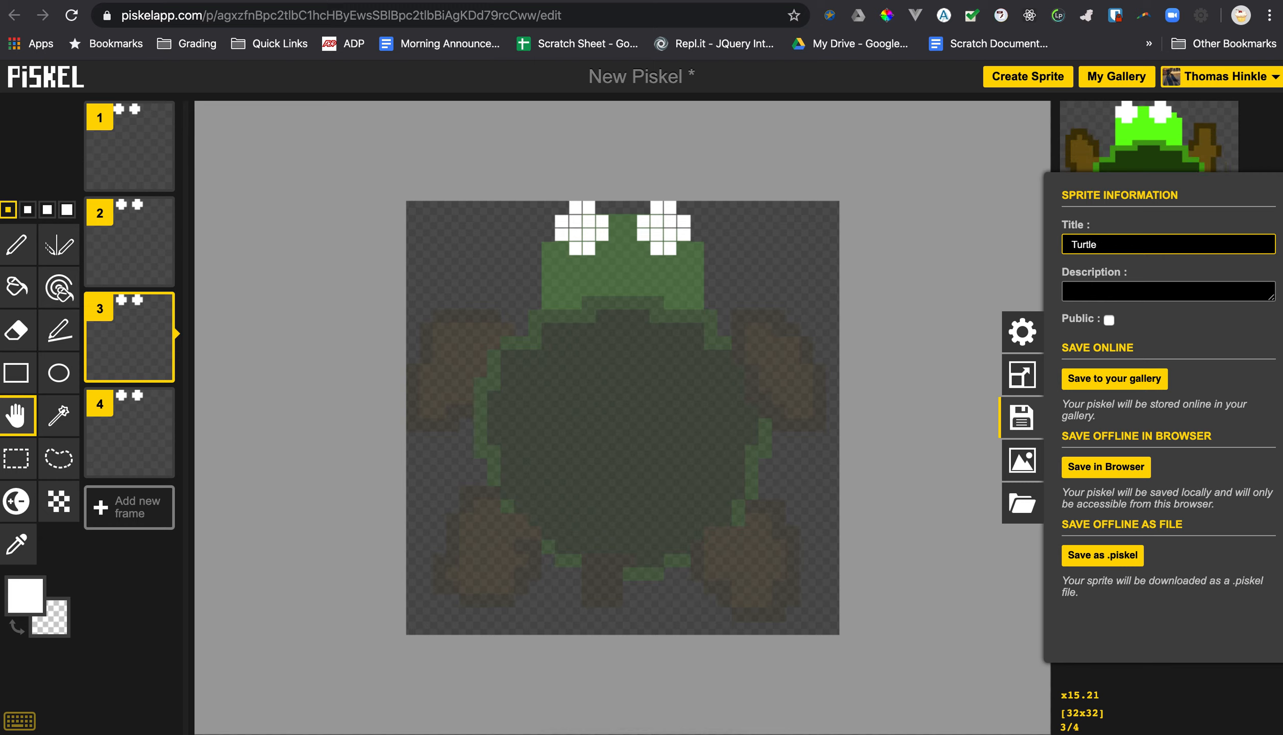
click(1138, 381)
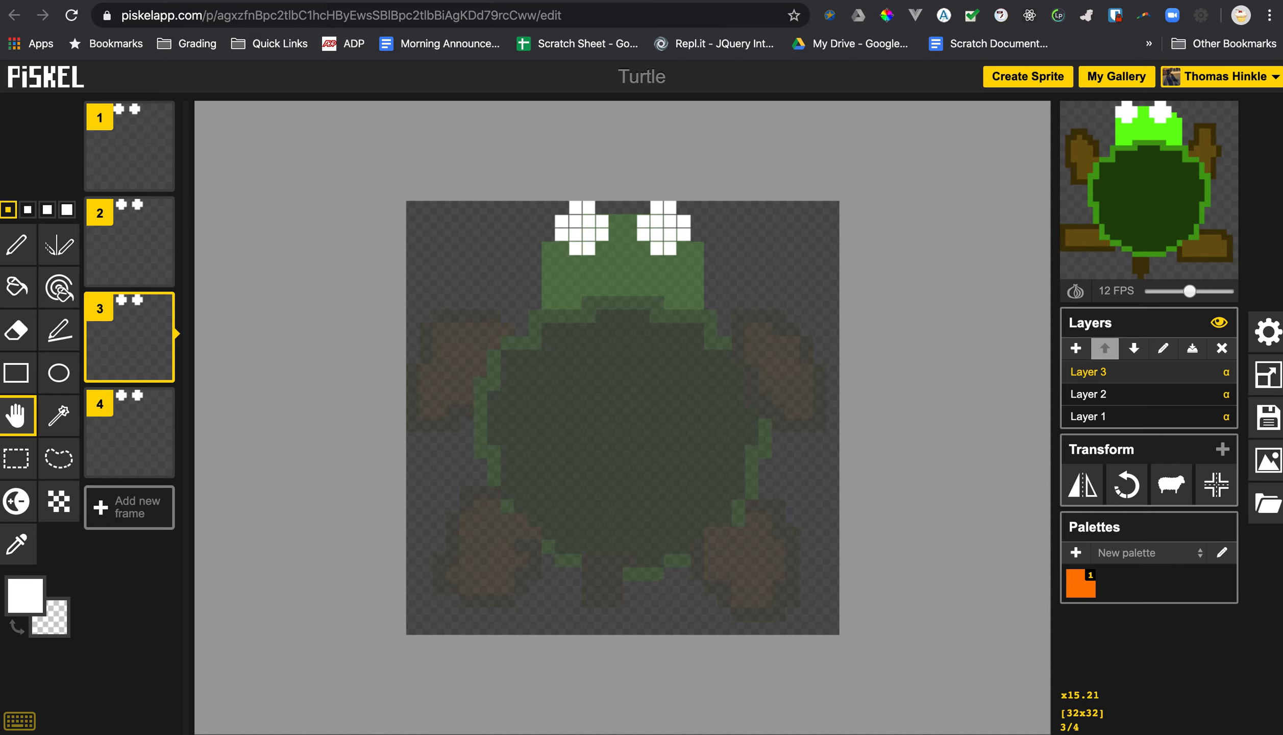
Step: Export the four-frame PNG spritesheet as a data-URI and copy the entire data-URI text
click(1271, 462)
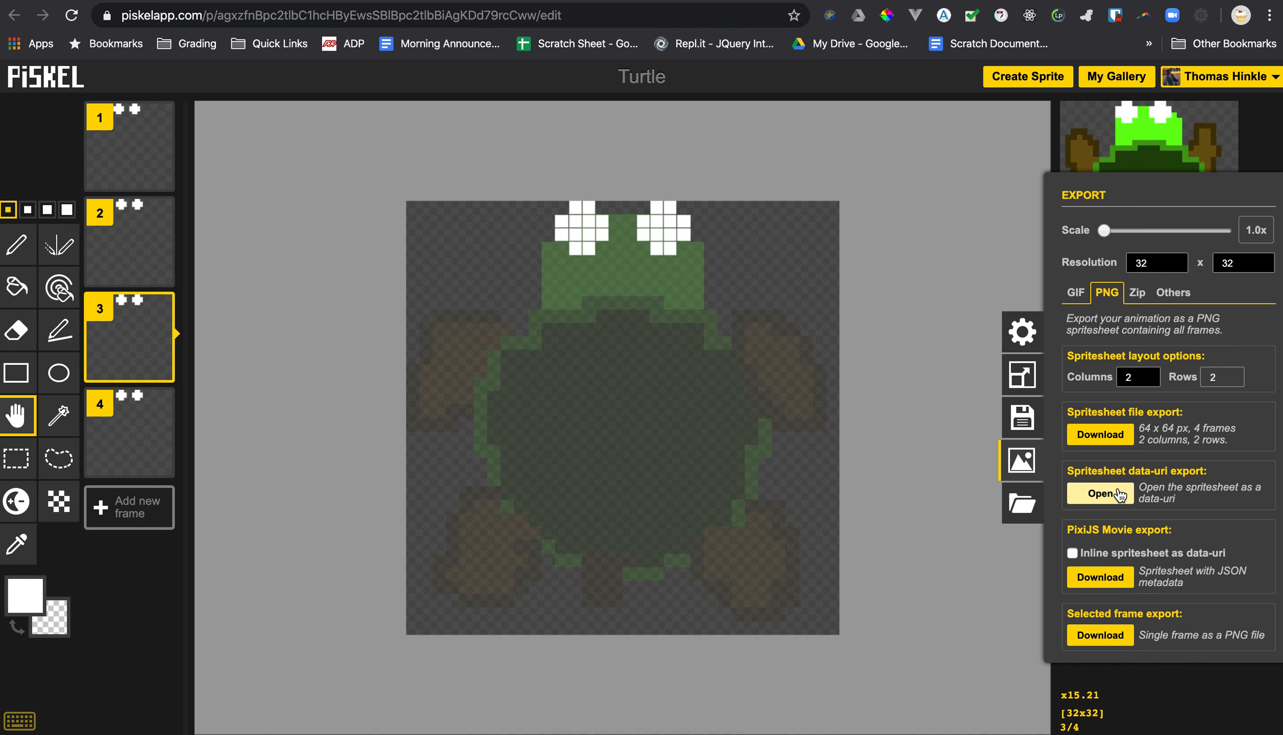
click(1110, 494)
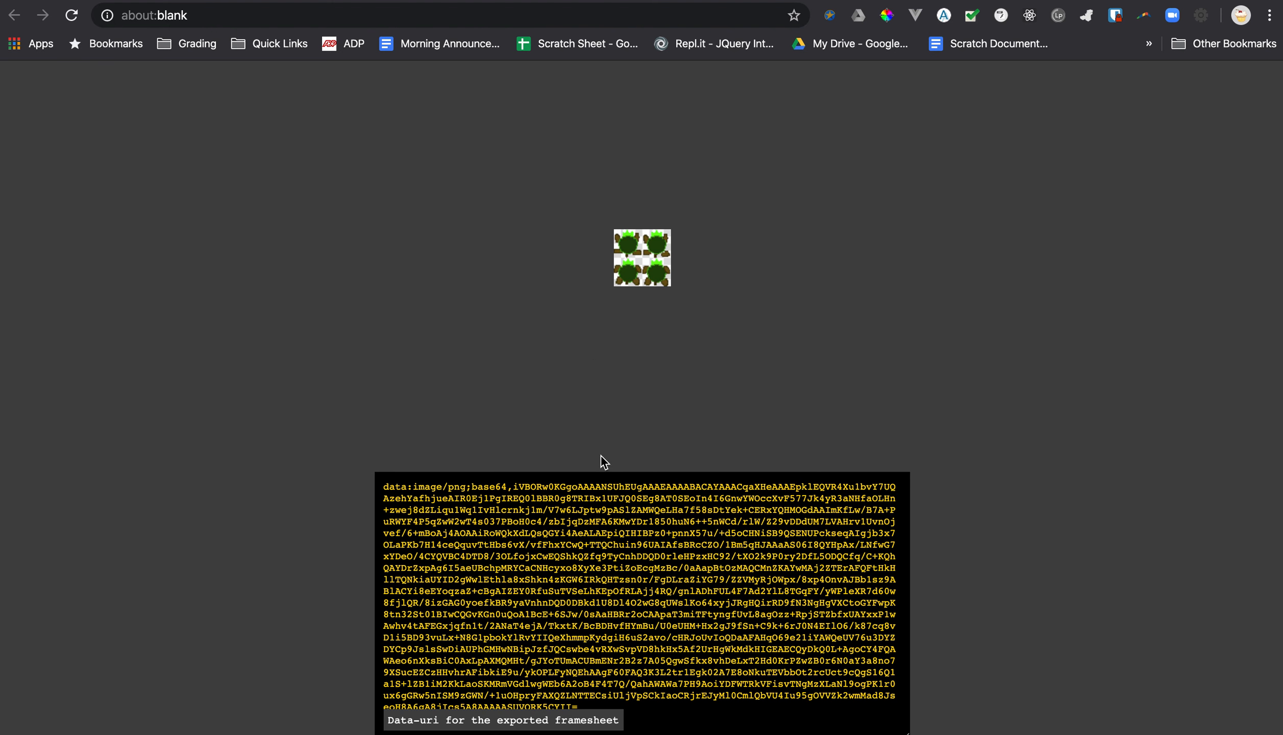
triple_click(653, 618)
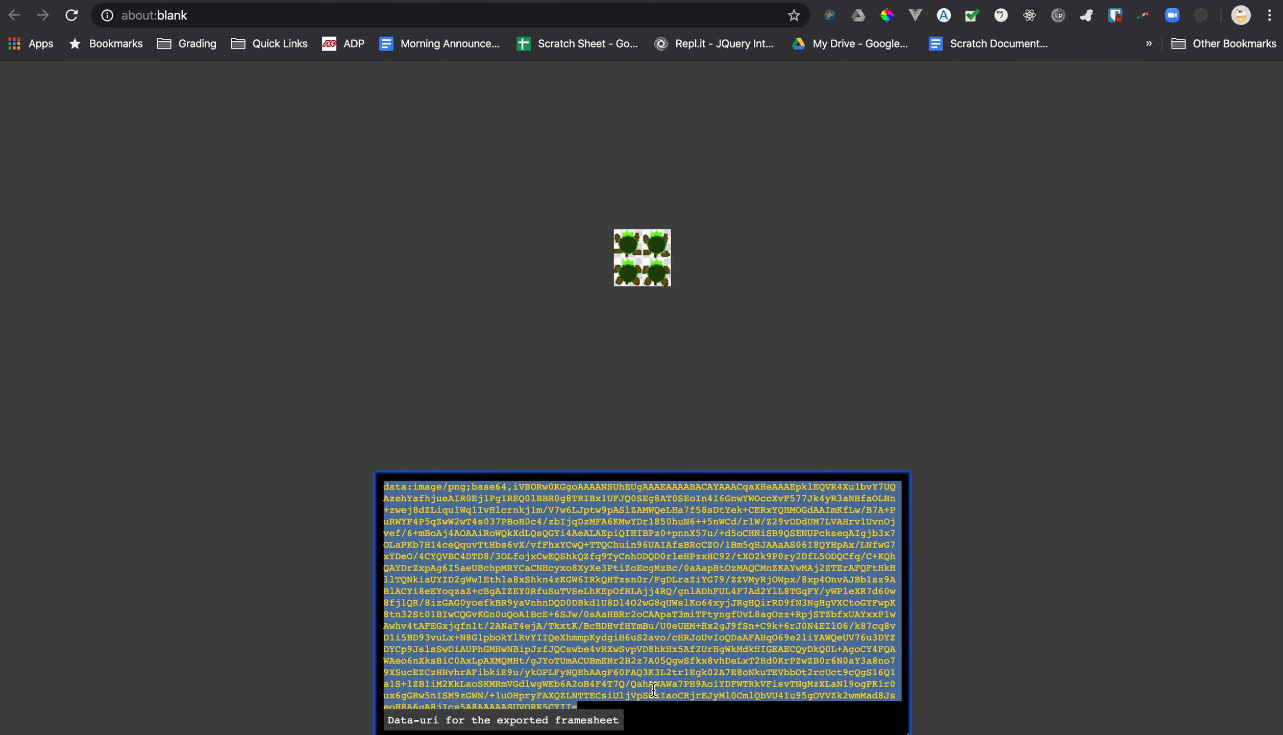
drag(661, 706, 337, 472)
right_click(447, 508)
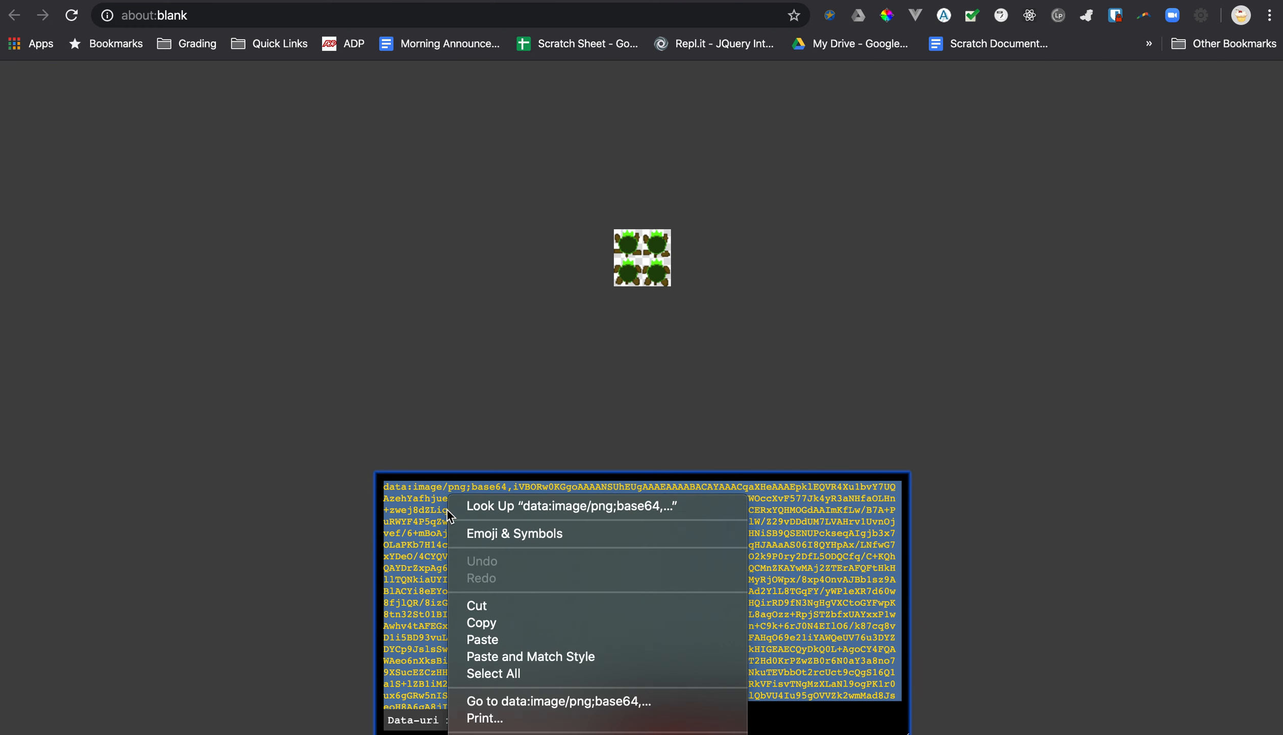
click(510, 617)
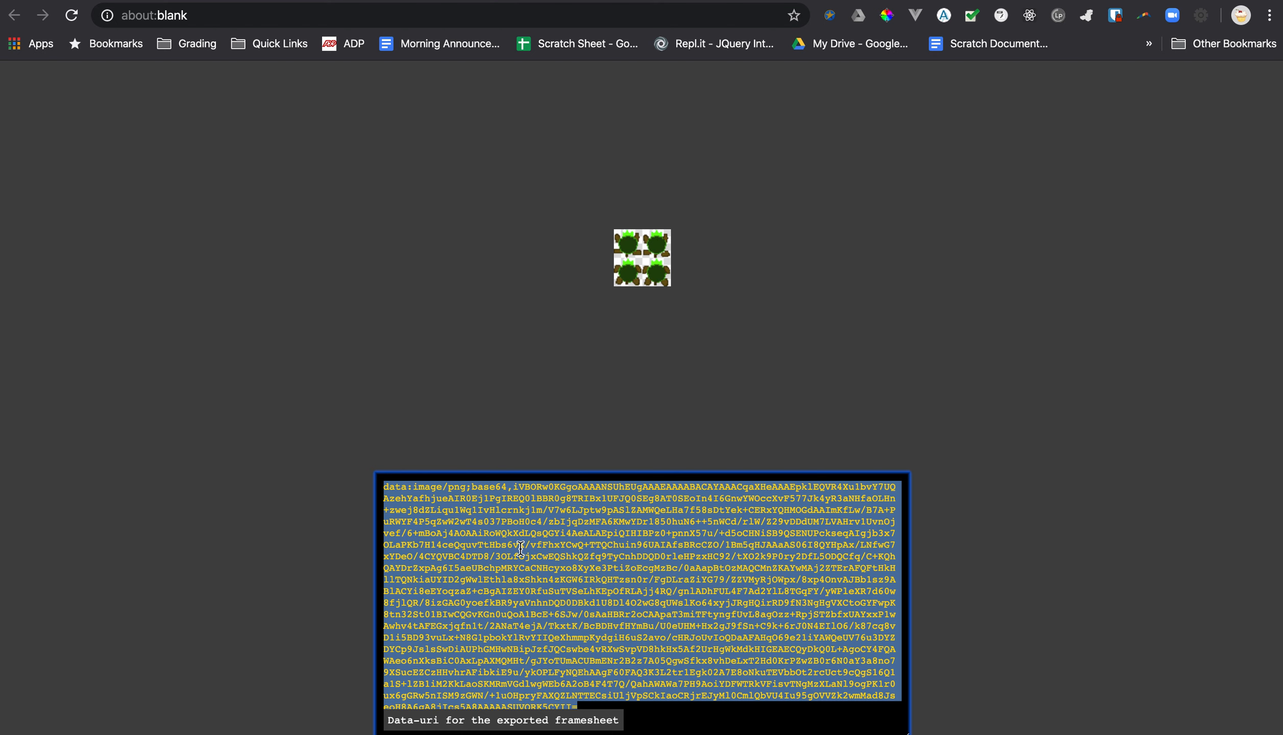